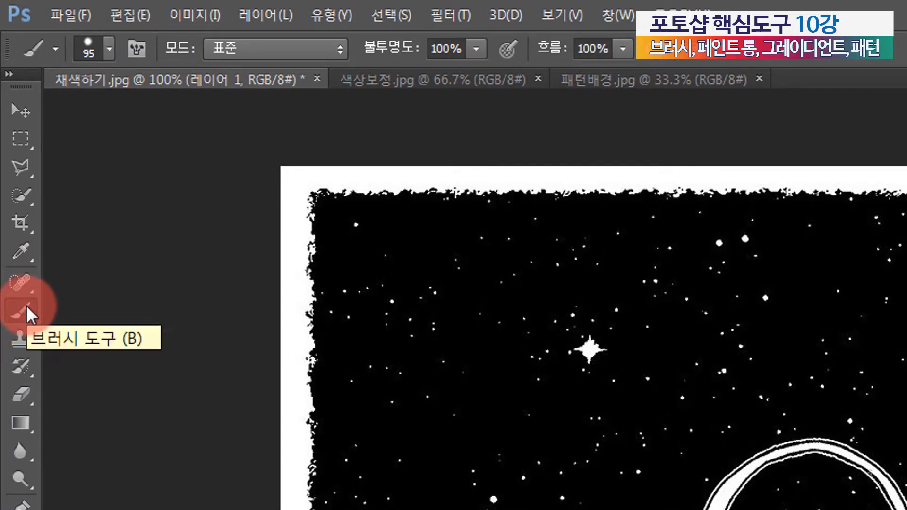
Activate the Brush tool from its group of painting tools.
{"action": "right_click", "coordinate": [26, 305]}
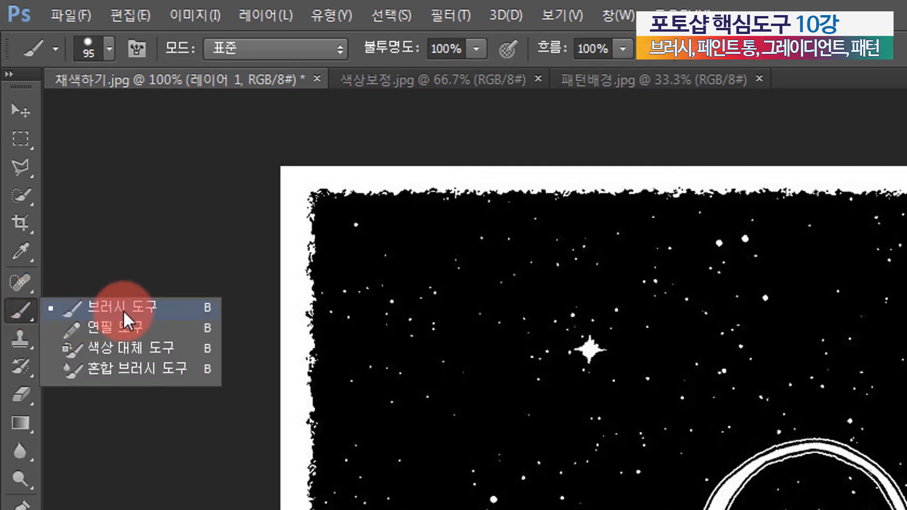
{"action": "left_click", "coordinate": [170, 302]}
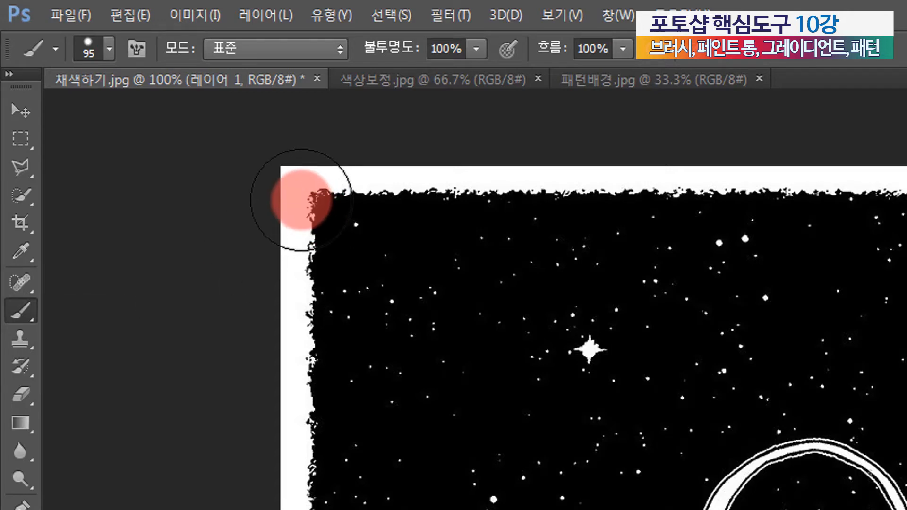
{"action": "left_click_drag", "start_coordinate": [301, 199], "coordinate": [905, 193]}
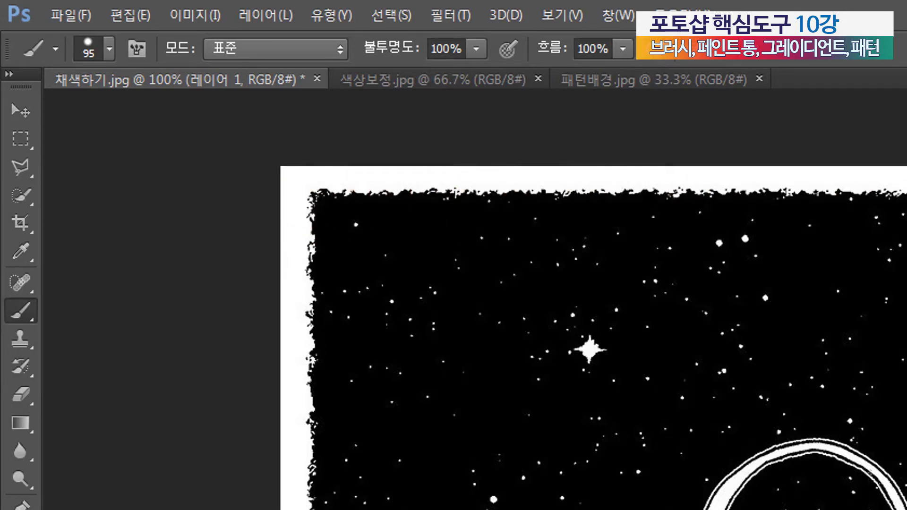
Try out the soft round, hard round and grass brush presets.
{"action": "left_click", "coordinate": [110, 48]}
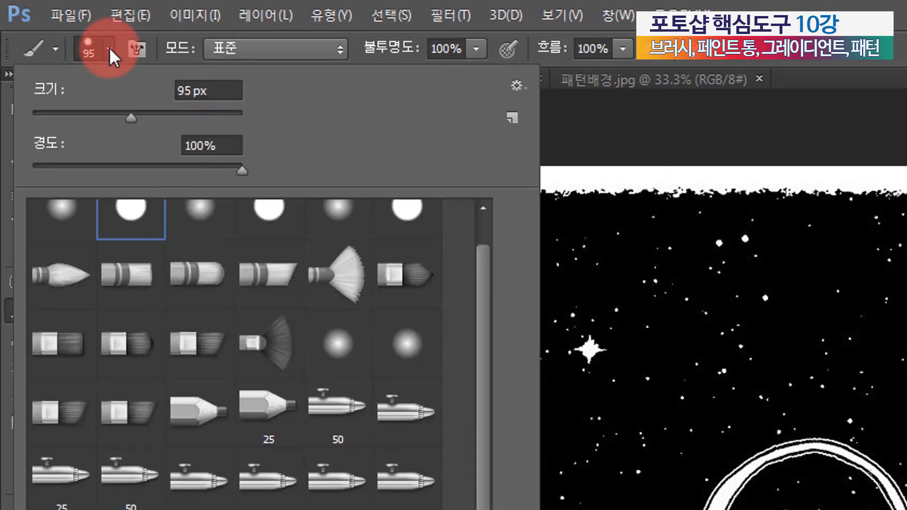
{"action": "left_click_drag", "start_coordinate": [481, 297], "coordinate": [481, 231]}
{"action": "left_click", "coordinate": [58, 243]}
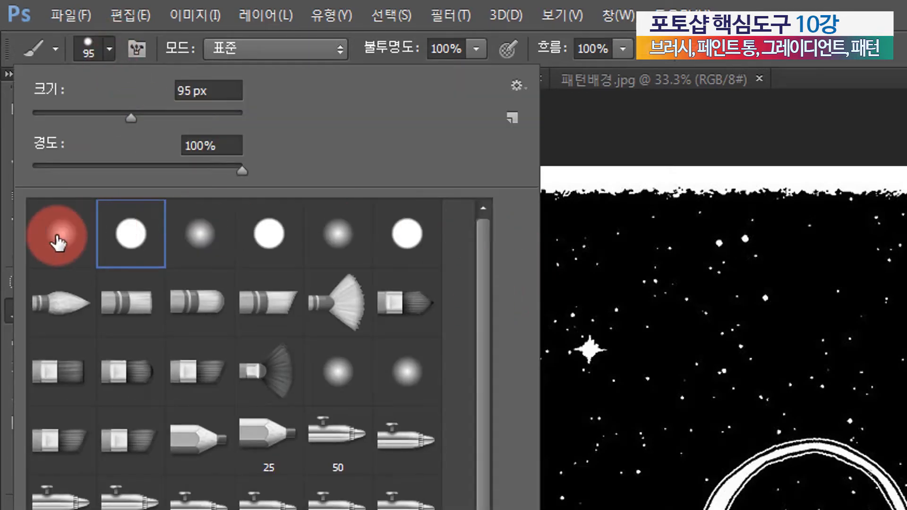
{"action": "left_click", "coordinate": [130, 240]}
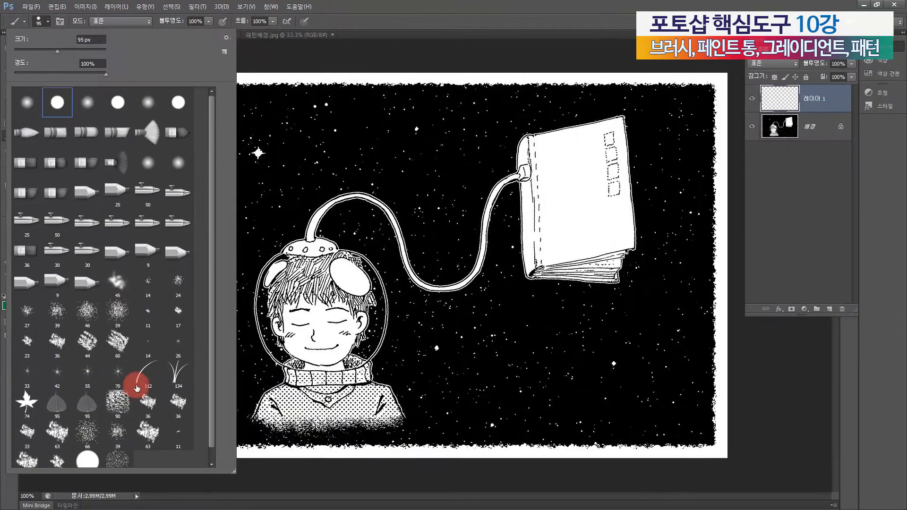
{"action": "left_click", "coordinate": [137, 388]}
{"action": "left_click", "coordinate": [176, 372]}
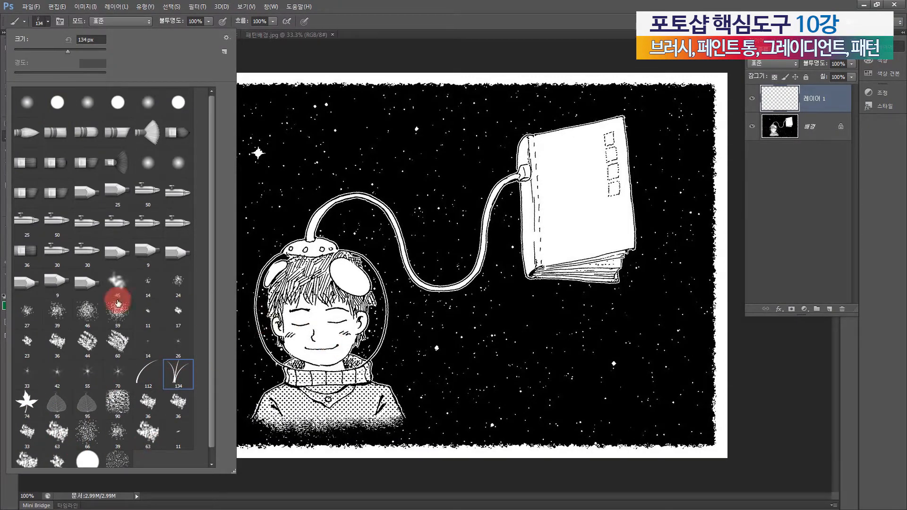
{"action": "left_click", "coordinate": [52, 102]}
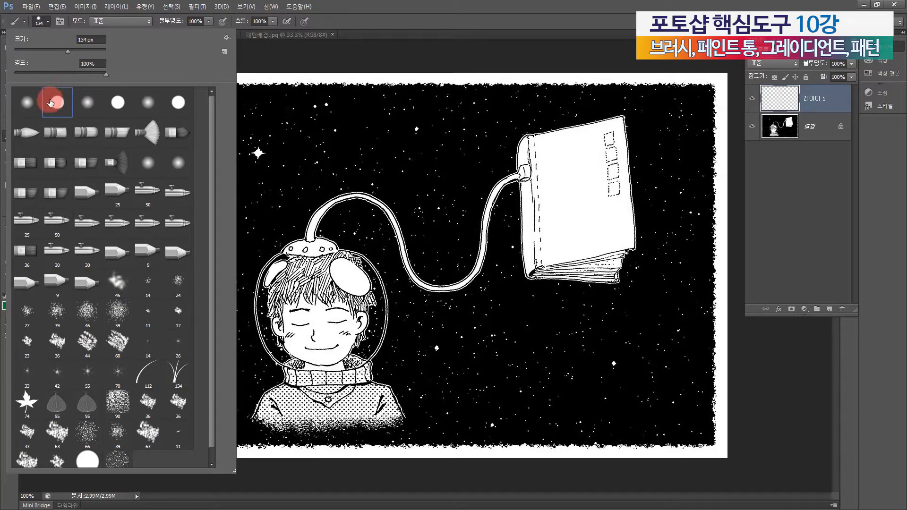
{"action": "left_click", "coordinate": [27, 101]}
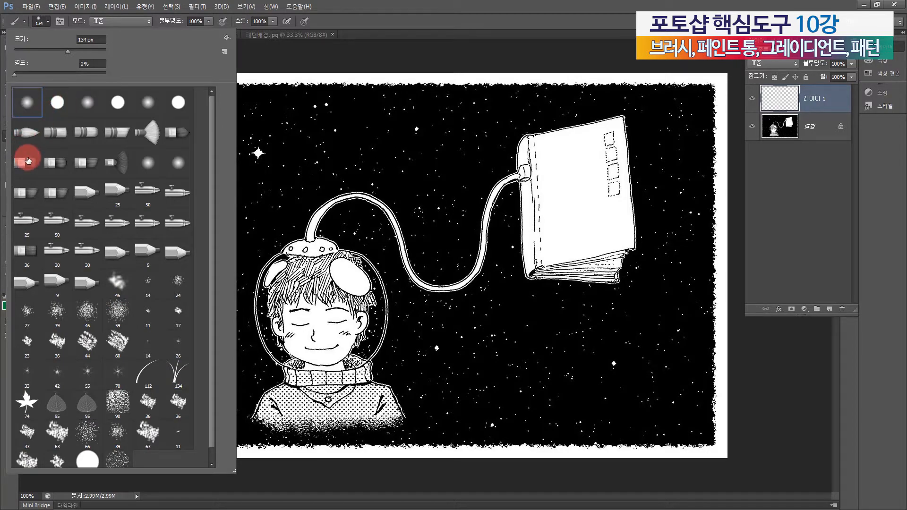
{"action": "left_click", "coordinate": [57, 98]}
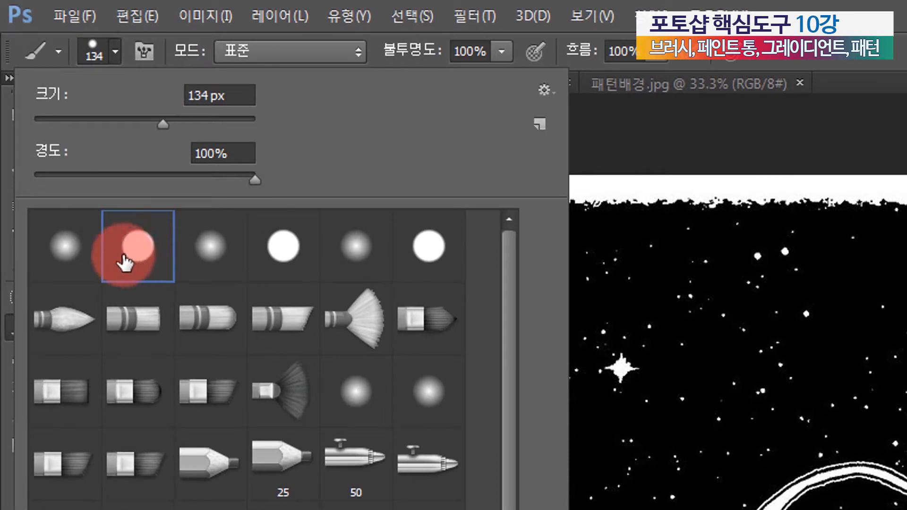
{"action": "left_click", "coordinate": [70, 254]}
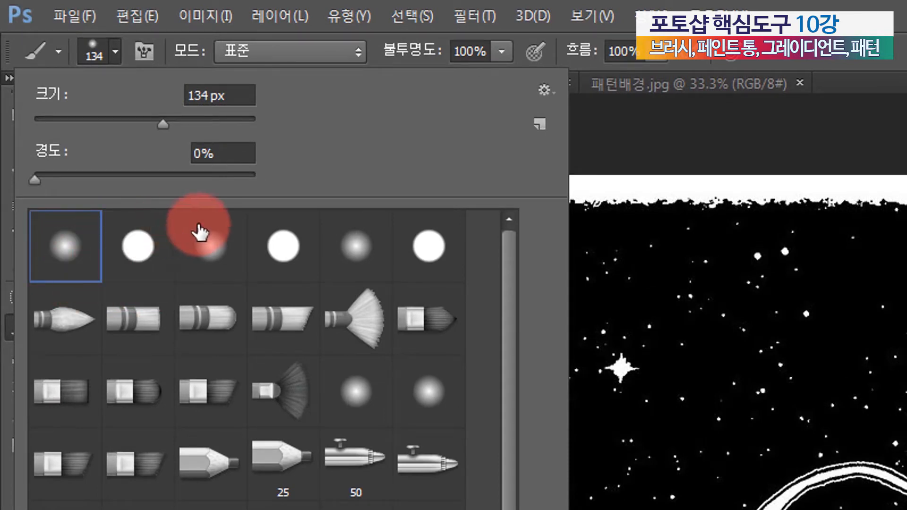
Choose the hard round brush with 100% hardness and set its size to 40 px.
{"action": "left_click", "coordinate": [138, 246]}
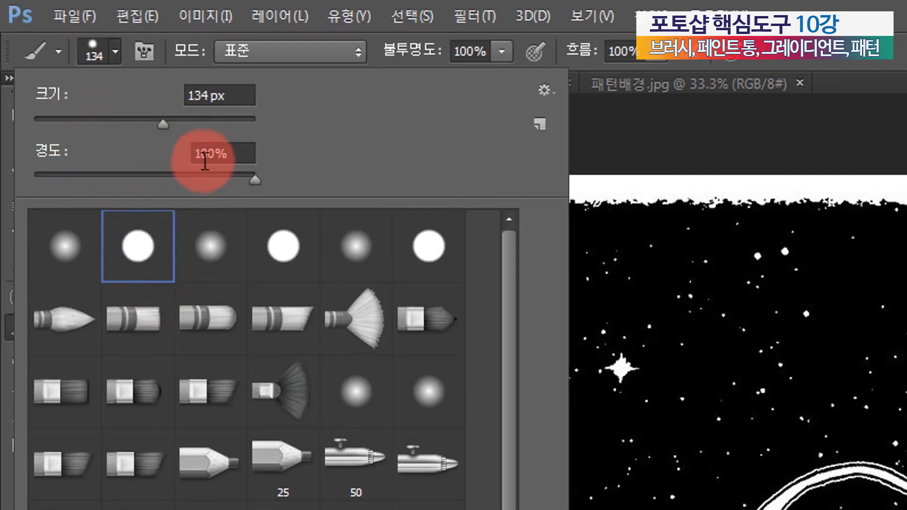
{"action": "mouse_move", "coordinate": [252, 182]}
{"action": "left_mouse_down"}
{"action": "mouse_move", "coordinate": [124, 176]}
{"action": "mouse_move", "coordinate": [37, 189]}
{"action": "mouse_move", "coordinate": [253, 182]}
{"action": "mouse_move", "coordinate": [132, 186]}
{"action": "mouse_move", "coordinate": [360, 192]}
{"action": "left_mouse_up"}
{"action": "left_click", "coordinate": [112, 260]}
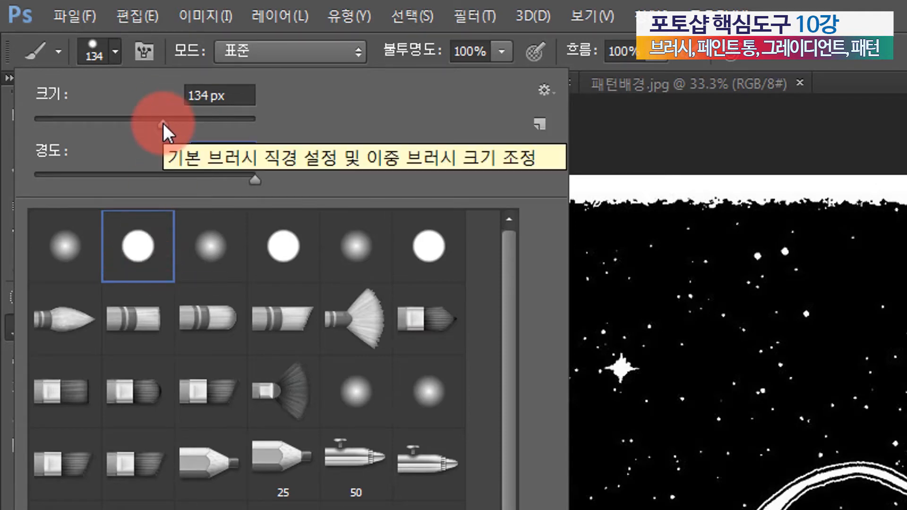
{"action": "mouse_move", "coordinate": [163, 123]}
{"action": "left_mouse_down"}
{"action": "mouse_move", "coordinate": [75, 138]}
{"action": "mouse_move", "coordinate": [189, 126]}
{"action": "mouse_move", "coordinate": [83, 128]}
{"action": "left_mouse_up"}
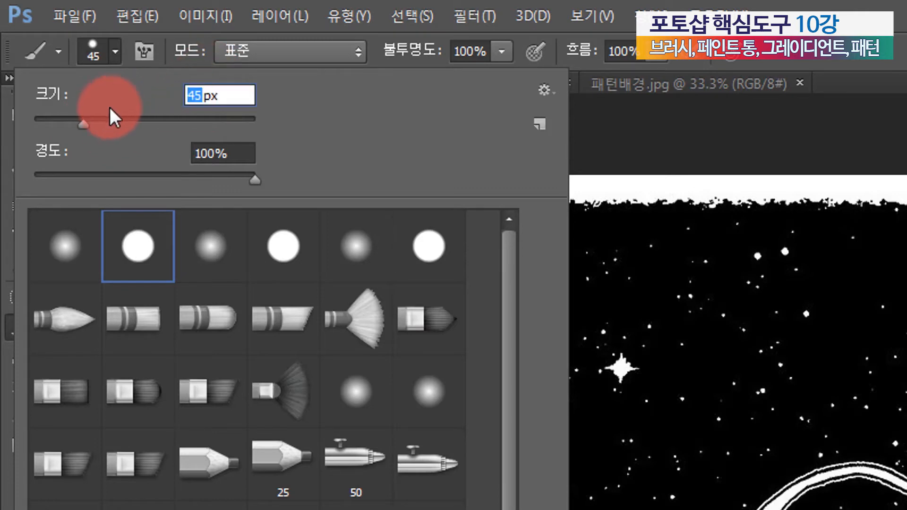
{"action": "type", "text": "40"}
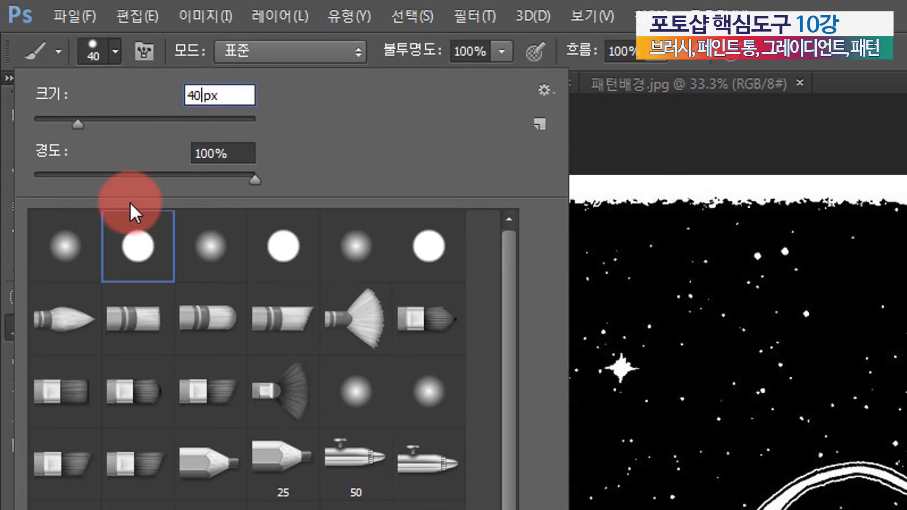
{"action": "key", "text": "Return"}
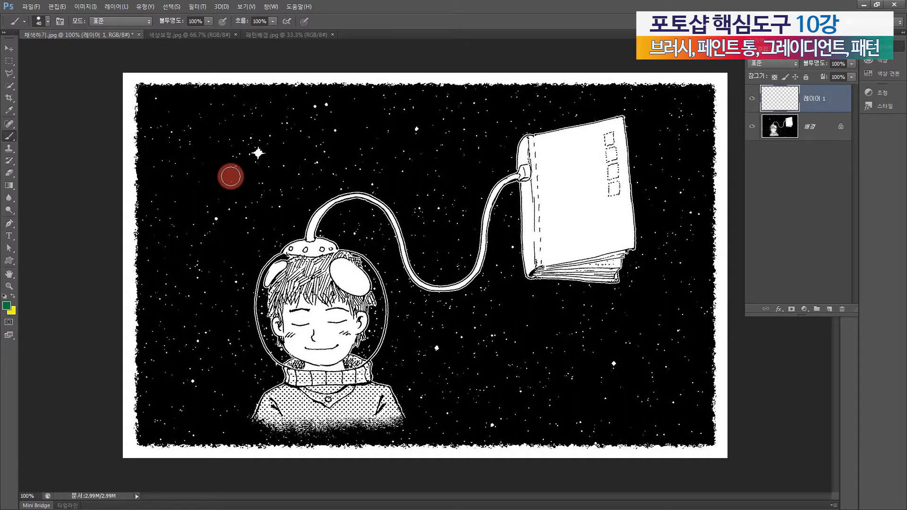
Try a wavy green stroke across the starry sky with the hard brush, and undo it.
{"action": "mouse_move", "coordinate": [203, 225]}
{"action": "left_mouse_down"}
{"action": "mouse_move", "coordinate": [227, 163]}
{"action": "mouse_move", "coordinate": [253, 184]}
{"action": "mouse_move", "coordinate": [270, 151]}
{"action": "mouse_move", "coordinate": [316, 162]}
{"action": "mouse_move", "coordinate": [323, 137]}
{"action": "mouse_move", "coordinate": [348, 154]}
{"action": "mouse_move", "coordinate": [373, 145]}
{"action": "mouse_move", "coordinate": [446, 148]}
{"action": "left_mouse_up"}
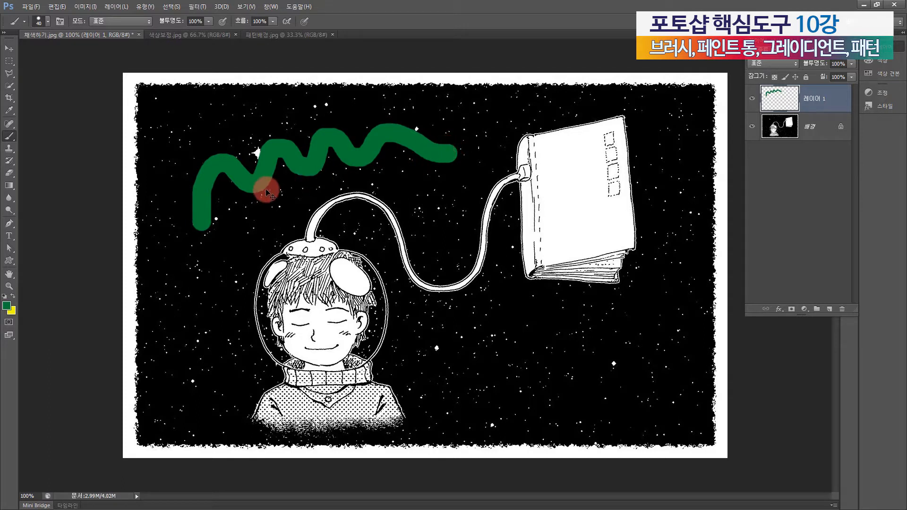
{"action": "key", "text": "ctrl+z"}
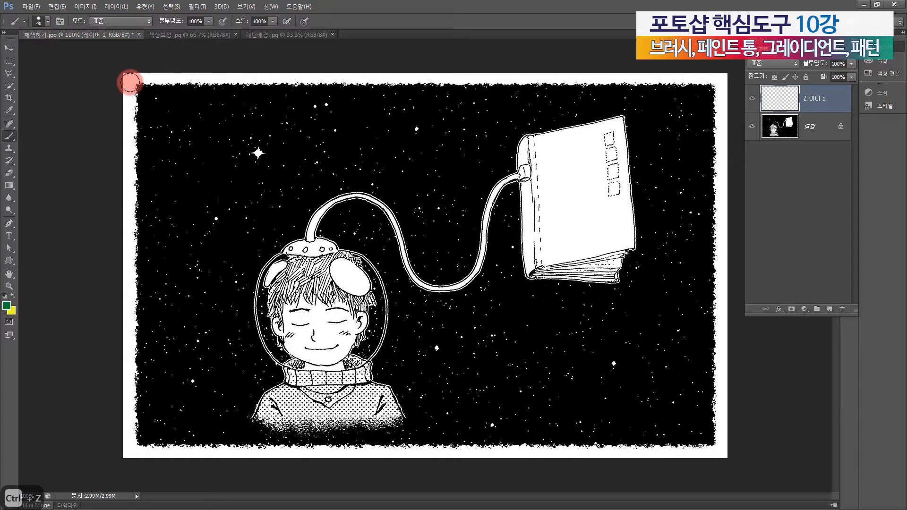
Paint a green border with the hard brush on the image's top and right edges, and with the 0% hardness soft round brush on the others.
{"action": "mouse_move", "coordinate": [130, 82]}
{"action": "left_mouse_down"}
{"action": "mouse_move", "coordinate": [401, 78]}
{"action": "mouse_move", "coordinate": [743, 95]}
{"action": "mouse_move", "coordinate": [737, 164]}
{"action": "mouse_move", "coordinate": [721, 79]}
{"action": "mouse_move", "coordinate": [731, 458]}
{"action": "left_mouse_up"}
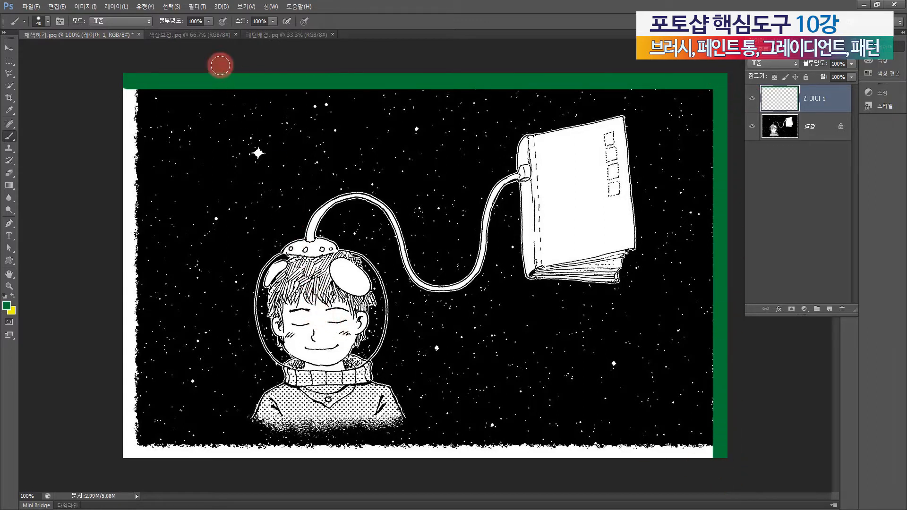
{"action": "left_click", "coordinate": [47, 22]}
{"action": "left_click", "coordinate": [34, 97]}
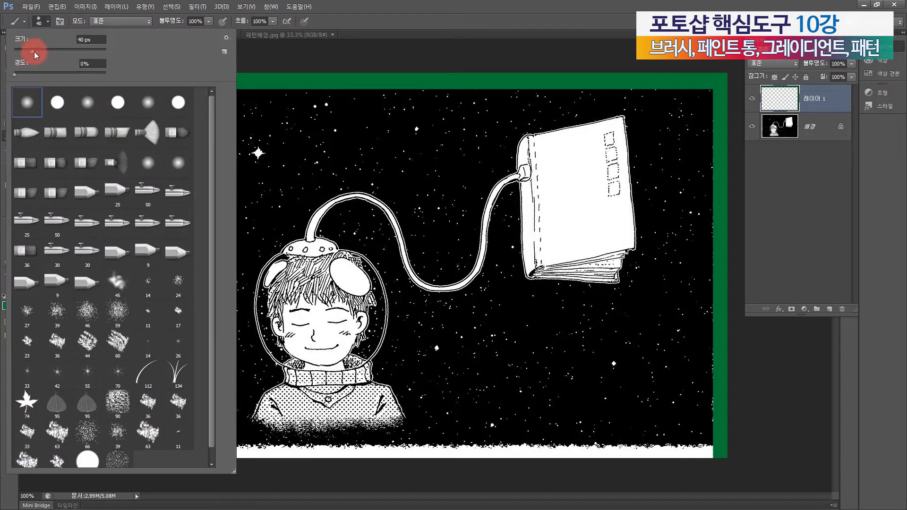
{"action": "left_click", "coordinate": [91, 63]}
{"action": "double_click", "coordinate": [26, 104]}
{"action": "left_click_drag", "start_coordinate": [131, 89], "coordinate": [128, 258]}
{"action": "left_click_drag", "start_coordinate": [118, 307], "coordinate": [111, 461]}
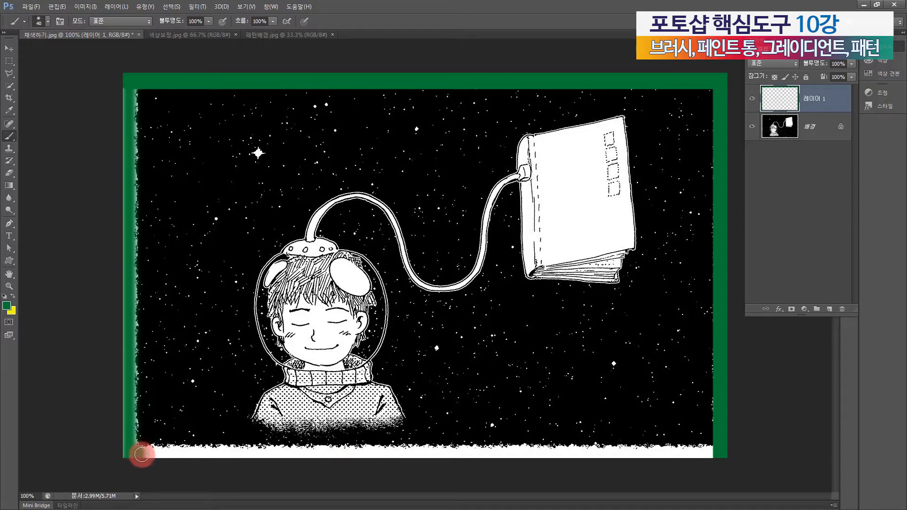
{"action": "left_click_drag", "start_coordinate": [142, 454], "coordinate": [731, 452]}
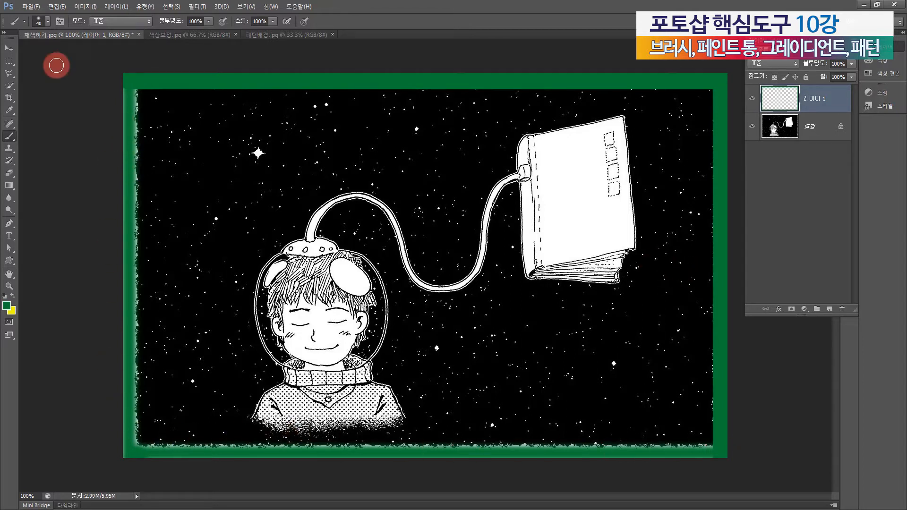
Enlarge the soft round brush to 175 px and try a green stroke in the sky's upper-left area.
{"action": "left_click", "coordinate": [42, 21]}
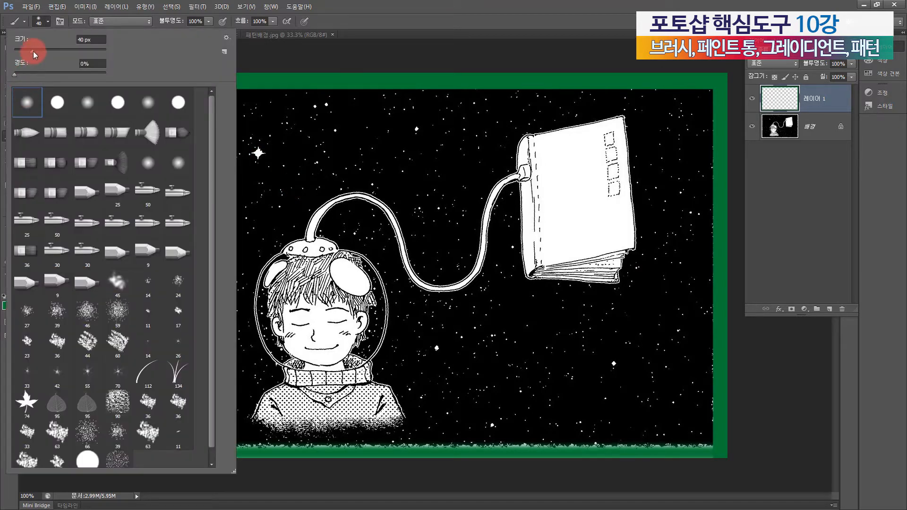
{"action": "left_click_drag", "start_coordinate": [33, 51], "coordinate": [53, 49]}
{"action": "left_click", "coordinate": [346, 13]}
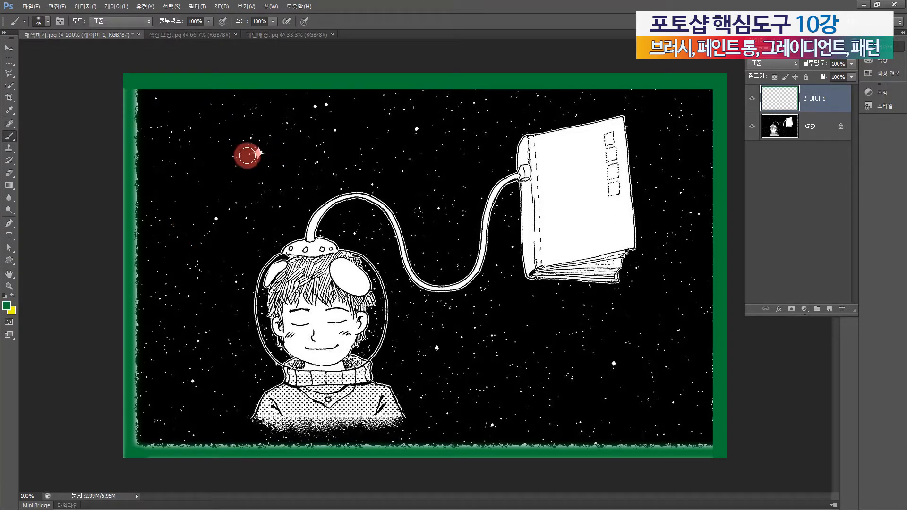
{"action": "key", "text": "bracketright"}
{"action": "key", "text": "bracketright"}
{"action": "key", "text": "bracketright"}
{"action": "key", "text": "bracketright"}
{"action": "key", "text": "bracketright"}
{"action": "key", "text": "bracketright"}
{"action": "key", "text": "bracketright"}
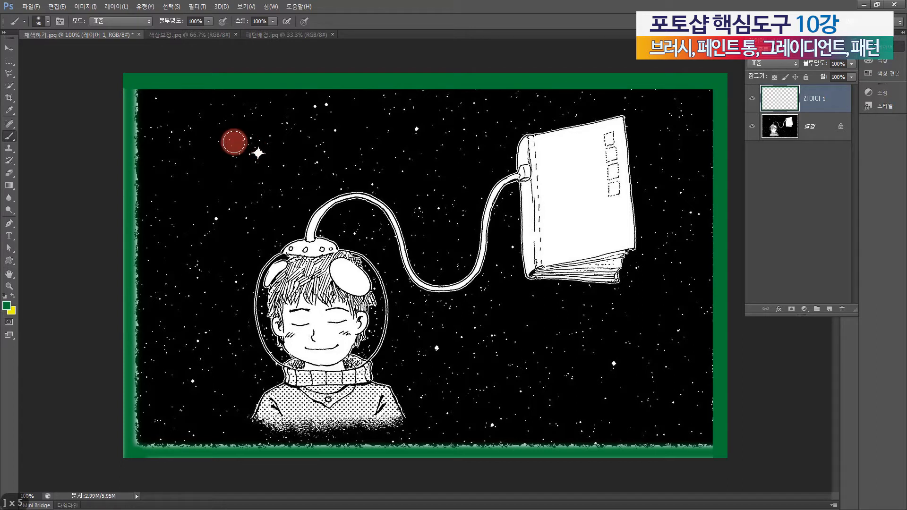
{"action": "mouse_move", "coordinate": [202, 198]}
{"action": "left_mouse_down"}
{"action": "mouse_move", "coordinate": [228, 155]}
{"action": "mouse_move", "coordinate": [283, 162]}
{"action": "left_mouse_up"}
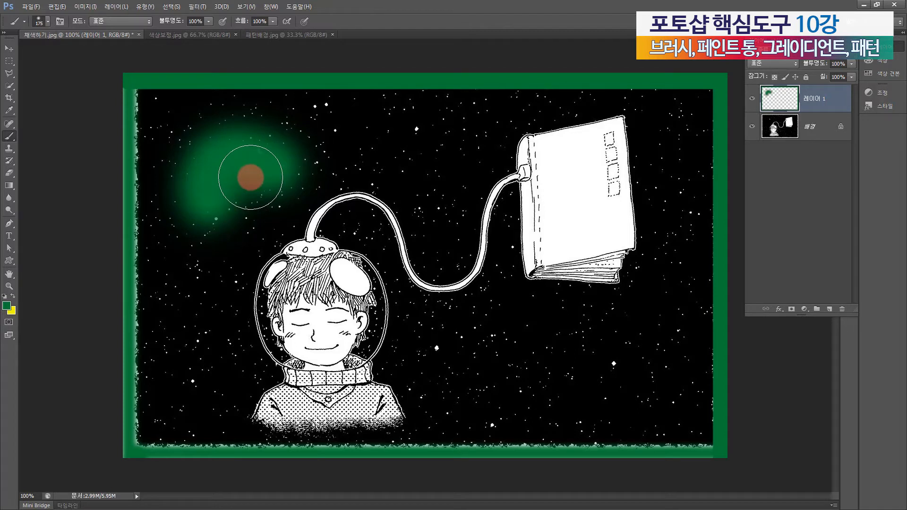
Reduce the brush to 70 px and try a thinner wavy green stroke in the sky, undoing both test strokes.
{"action": "key", "text": "bracketleft"}
{"action": "key", "text": "bracketleft"}
{"action": "key", "text": "bracketleft"}
{"action": "key", "text": "bracketleft"}
{"action": "key", "text": "bracketleft"}
{"action": "key", "text": "bracketleft"}
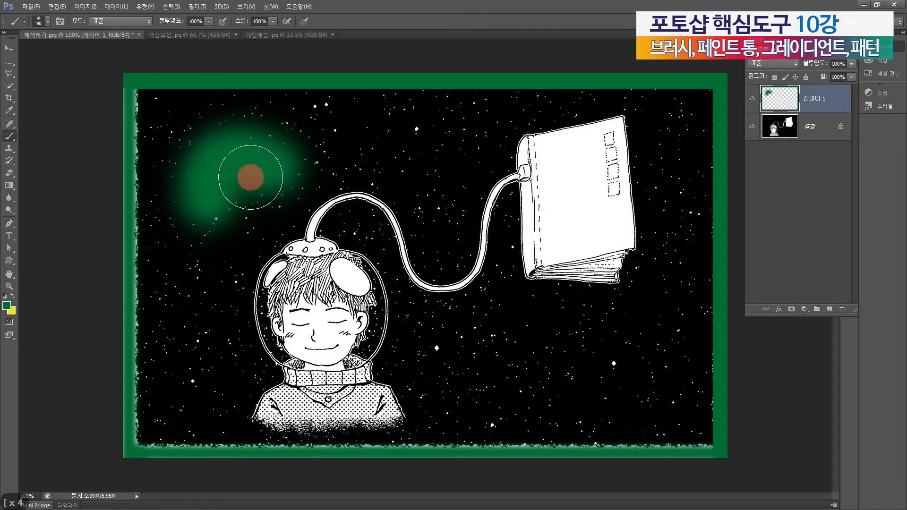
{"action": "key", "text": "ctrl+z"}
{"action": "mouse_move", "coordinate": [207, 228]}
{"action": "left_mouse_down"}
{"action": "mouse_move", "coordinate": [209, 186]}
{"action": "mouse_move", "coordinate": [290, 150]}
{"action": "mouse_move", "coordinate": [363, 141]}
{"action": "mouse_move", "coordinate": [358, 149]}
{"action": "left_mouse_up"}
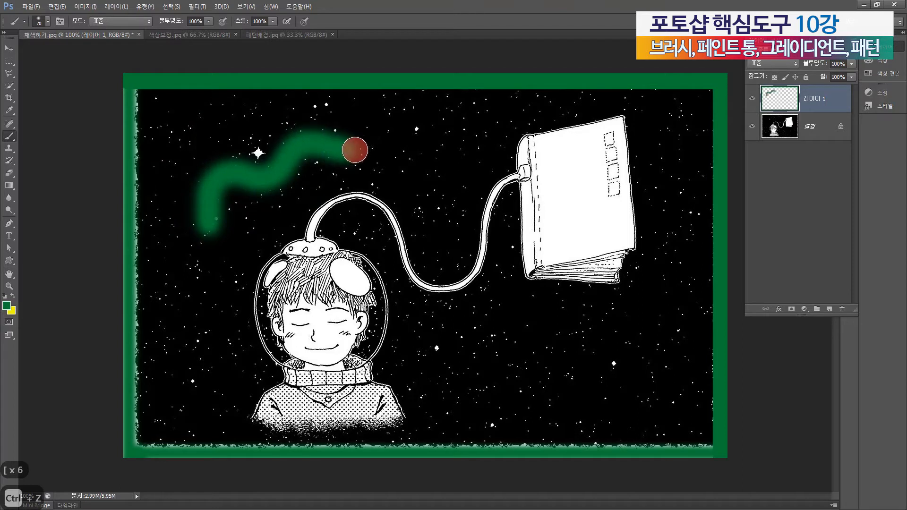
{"action": "key", "text": "ctrl+z"}
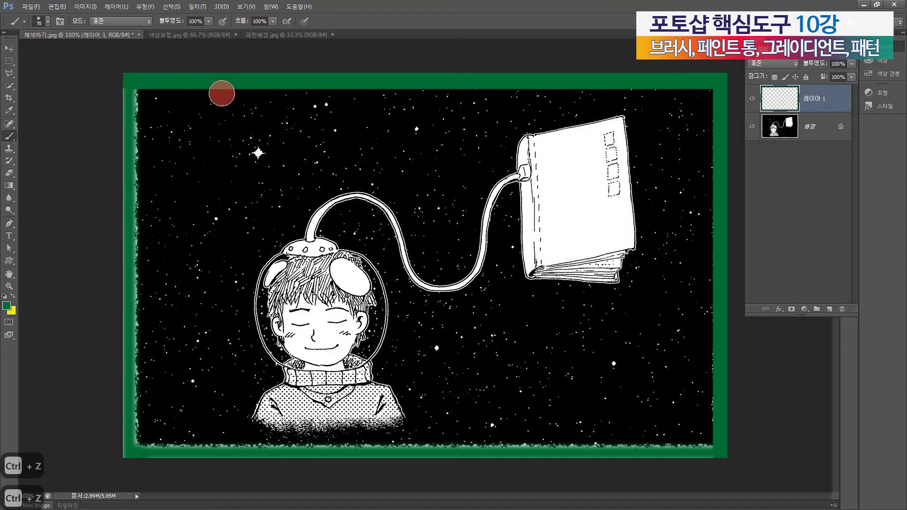
{"action": "left_click", "coordinate": [47, 22]}
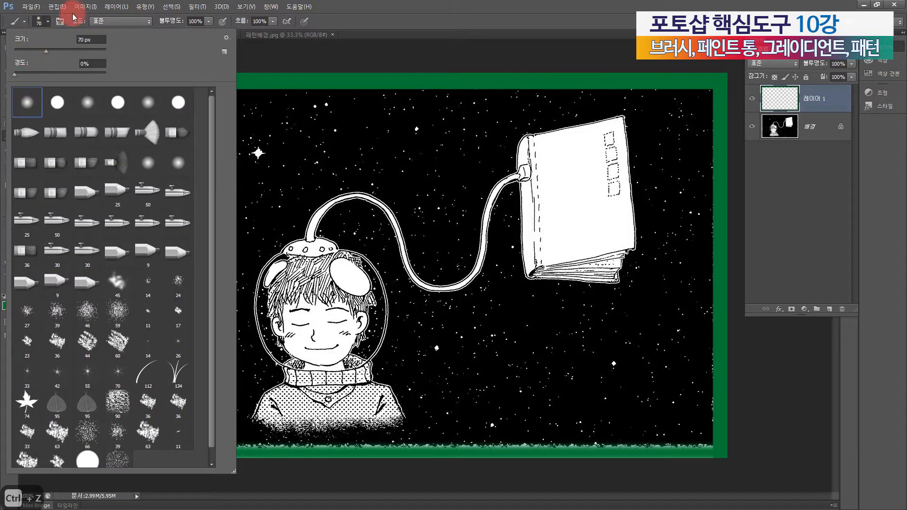
{"action": "left_click", "coordinate": [352, 11]}
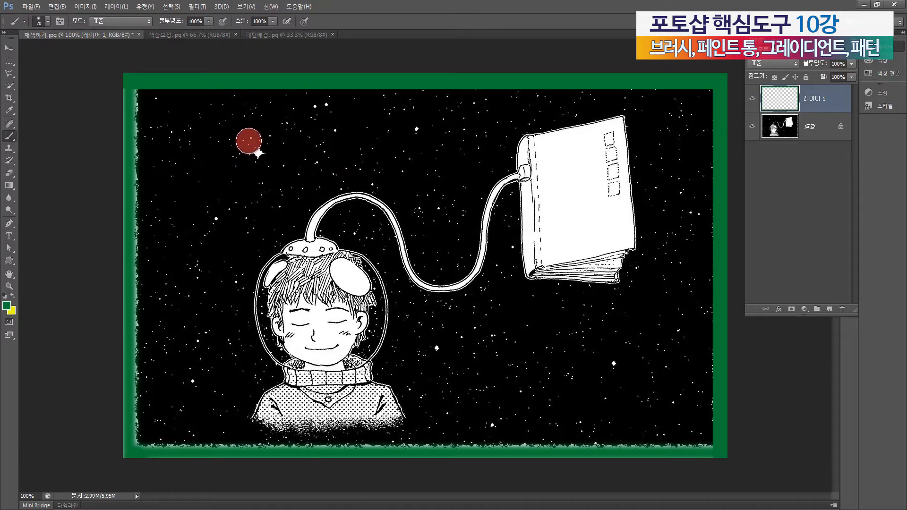
Paint a strip of grass along the image's bottom edge with the 134 px grass brush preset.
{"action": "right_click", "coordinate": [241, 111]}
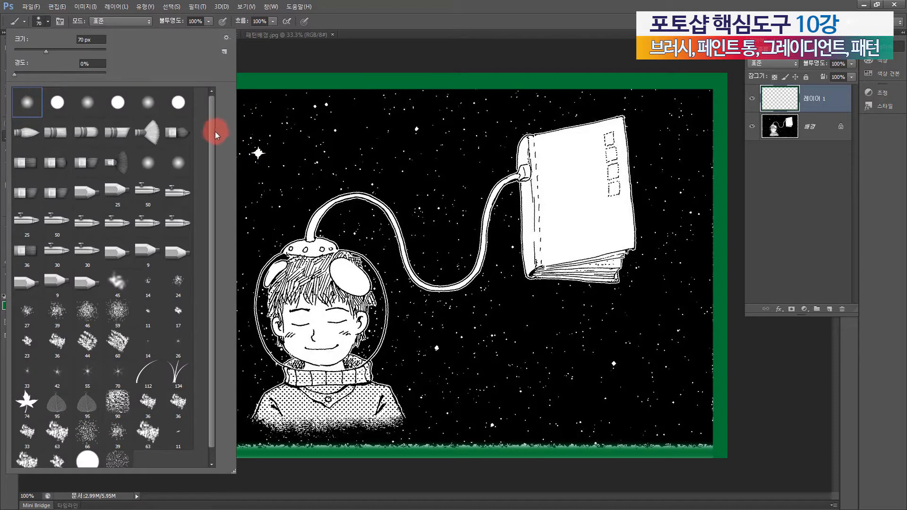
{"action": "double_click", "coordinate": [176, 373]}
{"action": "mouse_move", "coordinate": [137, 430]}
{"action": "left_mouse_down"}
{"action": "mouse_move", "coordinate": [393, 438]}
{"action": "mouse_move", "coordinate": [122, 449]}
{"action": "mouse_move", "coordinate": [739, 433]}
{"action": "mouse_move", "coordinate": [467, 451]}
{"action": "mouse_move", "coordinate": [274, 435]}
{"action": "mouse_move", "coordinate": [119, 440]}
{"action": "mouse_move", "coordinate": [469, 444]}
{"action": "mouse_move", "coordinate": [695, 429]}
{"action": "mouse_move", "coordinate": [709, 440]}
{"action": "mouse_move", "coordinate": [670, 457]}
{"action": "mouse_move", "coordinate": [600, 444]}
{"action": "left_mouse_up"}
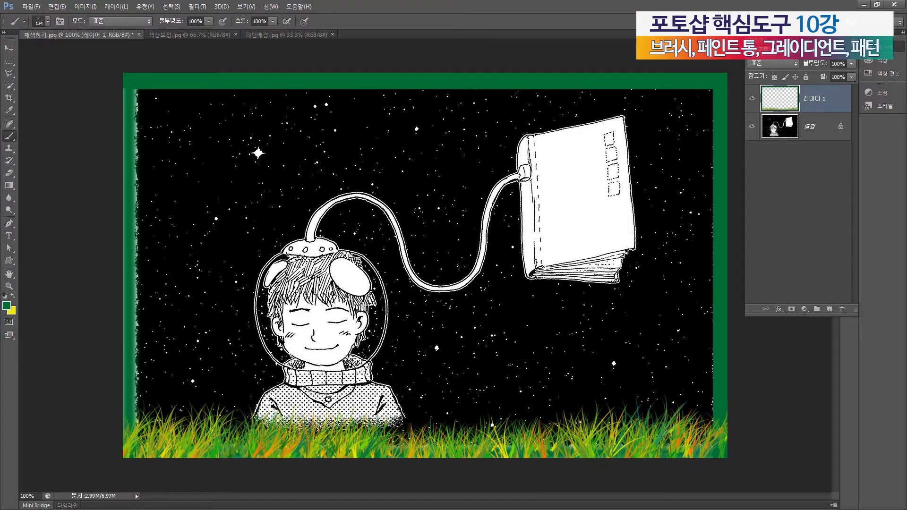
Scatter green maple leaves over the sky around the book with the 74 px maple leaf brush preset.
{"action": "left_click", "coordinate": [47, 23]}
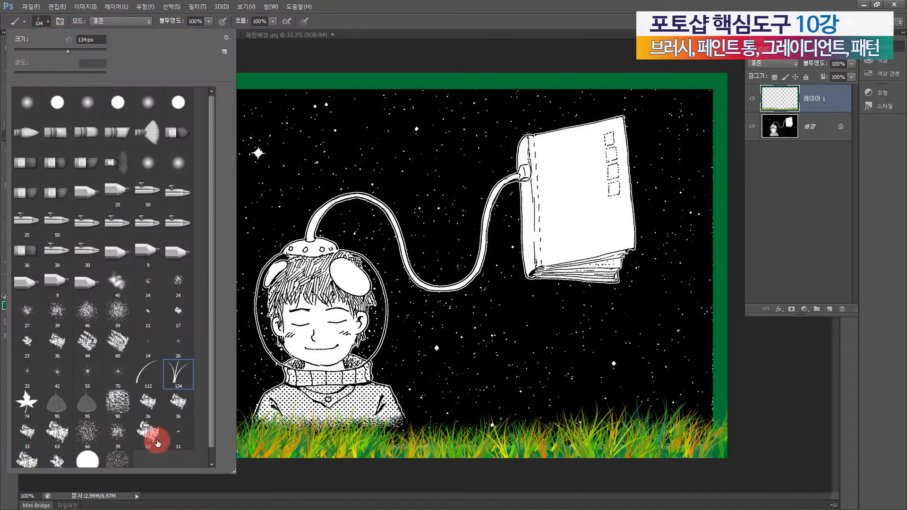
{"action": "left_click", "coordinate": [26, 404]}
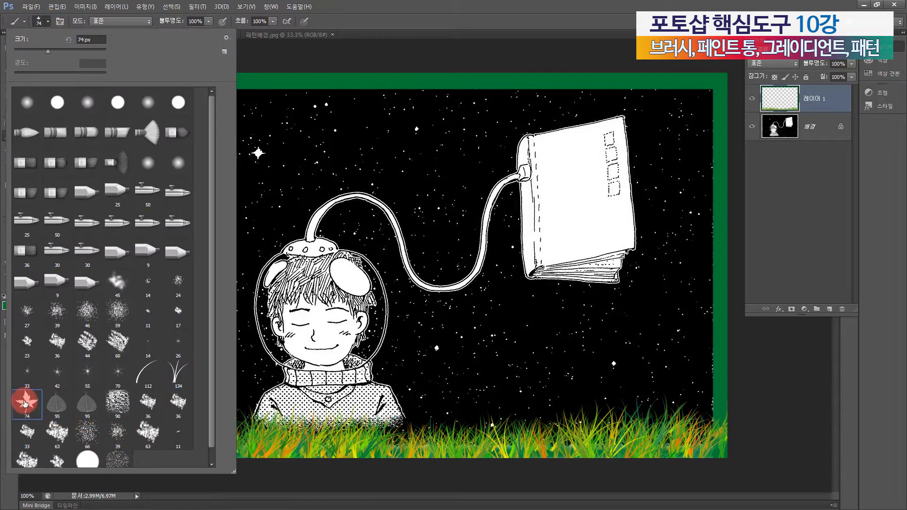
{"action": "key", "text": "Return"}
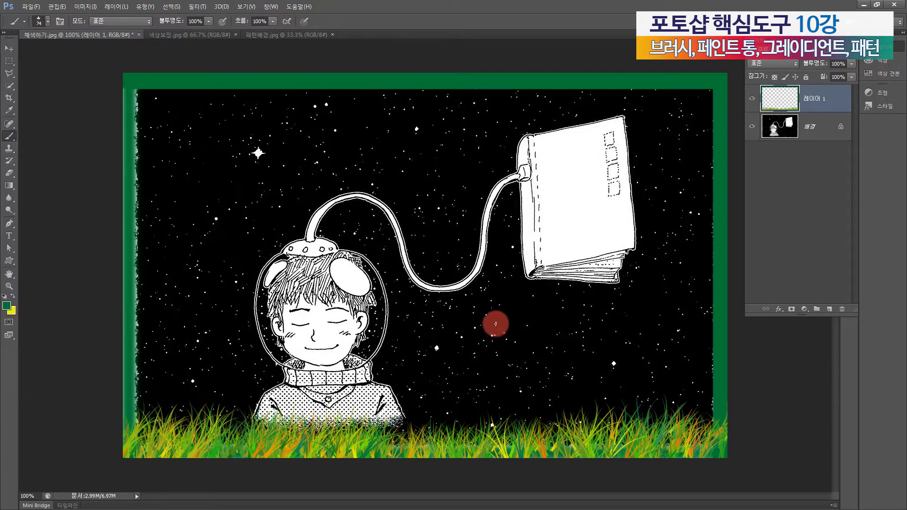
{"action": "mouse_move", "coordinate": [439, 378]}
{"action": "left_mouse_down"}
{"action": "mouse_move", "coordinate": [515, 308]}
{"action": "mouse_move", "coordinate": [685, 340]}
{"action": "mouse_move", "coordinate": [648, 178]}
{"action": "mouse_move", "coordinate": [597, 142]}
{"action": "left_mouse_up"}
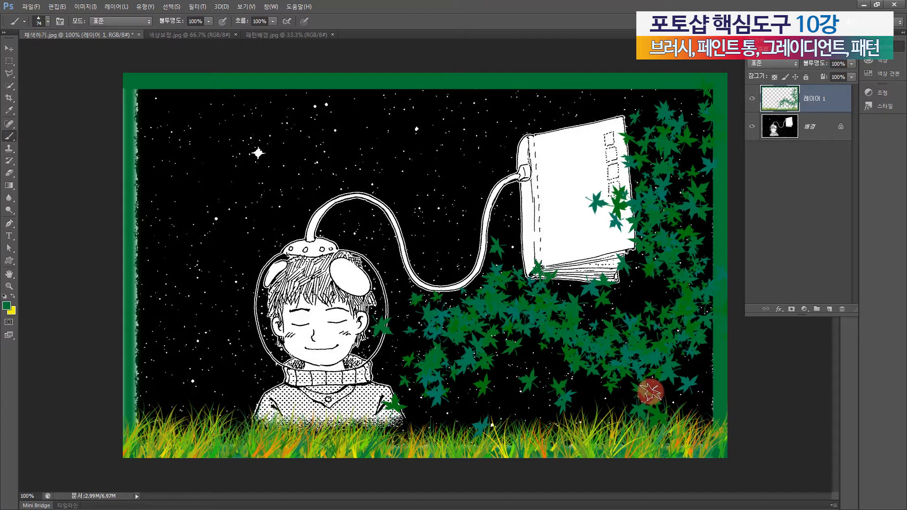
Paint translucent green leaves across the upper and left sky, the book and the boy with the 95 px leaf brush preset.
{"action": "left_click", "coordinate": [48, 20]}
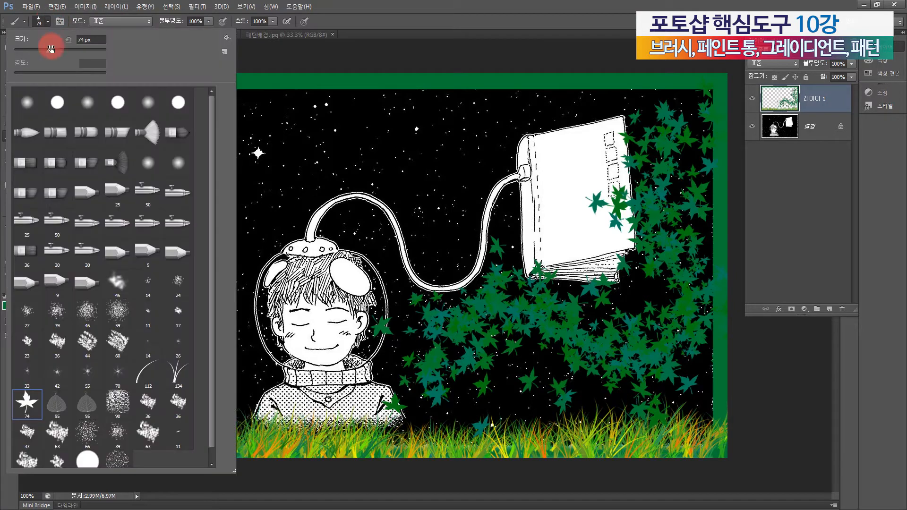
{"action": "left_click", "coordinate": [57, 404]}
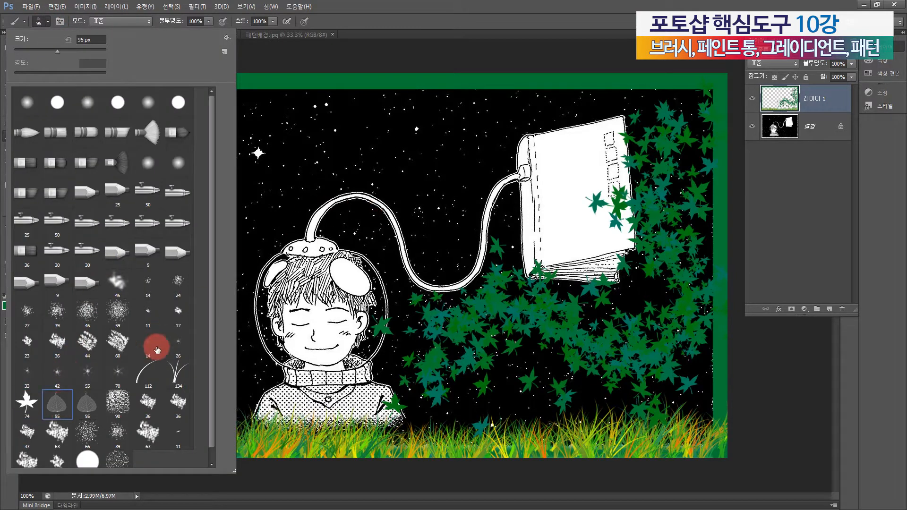
{"action": "double_click", "coordinate": [55, 400]}
{"action": "key", "text": "ctrl+z"}
{"action": "mouse_move", "coordinate": [602, 115]}
{"action": "left_mouse_down"}
{"action": "mouse_move", "coordinate": [538, 102]}
{"action": "mouse_move", "coordinate": [403, 111]}
{"action": "mouse_move", "coordinate": [341, 102]}
{"action": "mouse_move", "coordinate": [242, 122]}
{"action": "mouse_move", "coordinate": [216, 104]}
{"action": "mouse_move", "coordinate": [164, 100]}
{"action": "mouse_move", "coordinate": [149, 128]}
{"action": "mouse_move", "coordinate": [163, 164]}
{"action": "mouse_move", "coordinate": [145, 220]}
{"action": "mouse_move", "coordinate": [150, 323]}
{"action": "mouse_move", "coordinate": [184, 371]}
{"action": "mouse_move", "coordinate": [331, 406]}
{"action": "left_mouse_up"}
Switch to the Paint Bucket tool and duplicate the 배경 layer.
{"action": "left_click", "coordinate": [866, 323]}
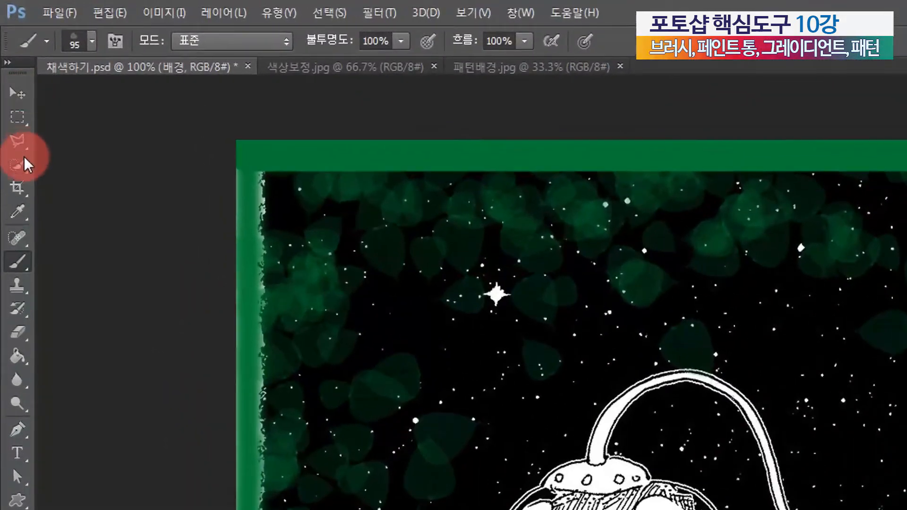
{"action": "left_click", "coordinate": [16, 353]}
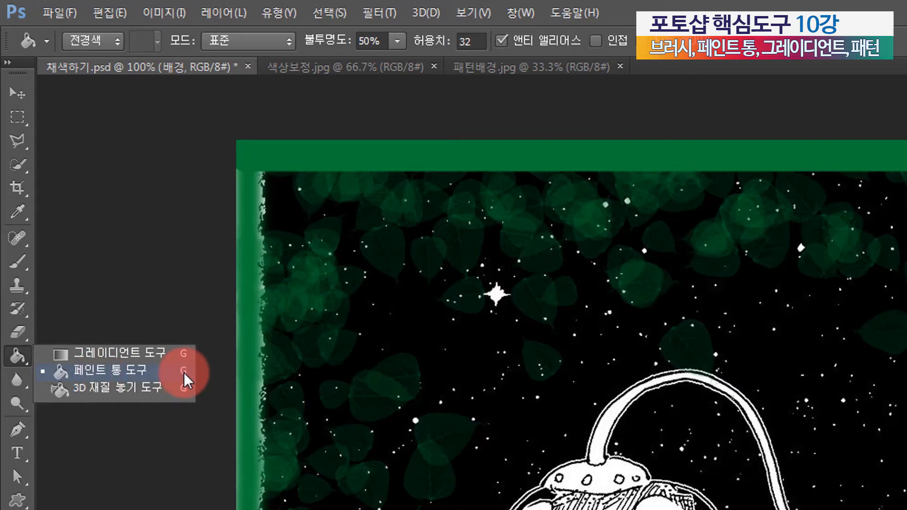
{"action": "left_click", "coordinate": [132, 367]}
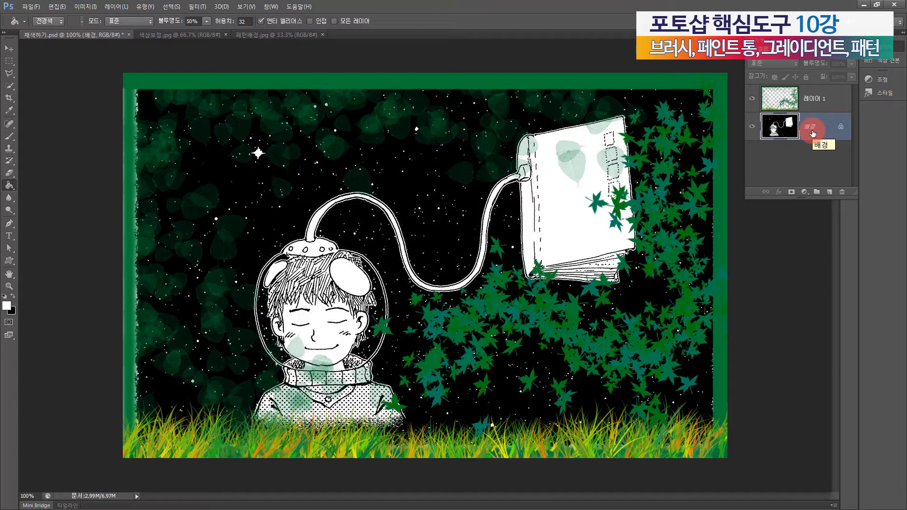
{"action": "key", "text": "ctrl+j"}
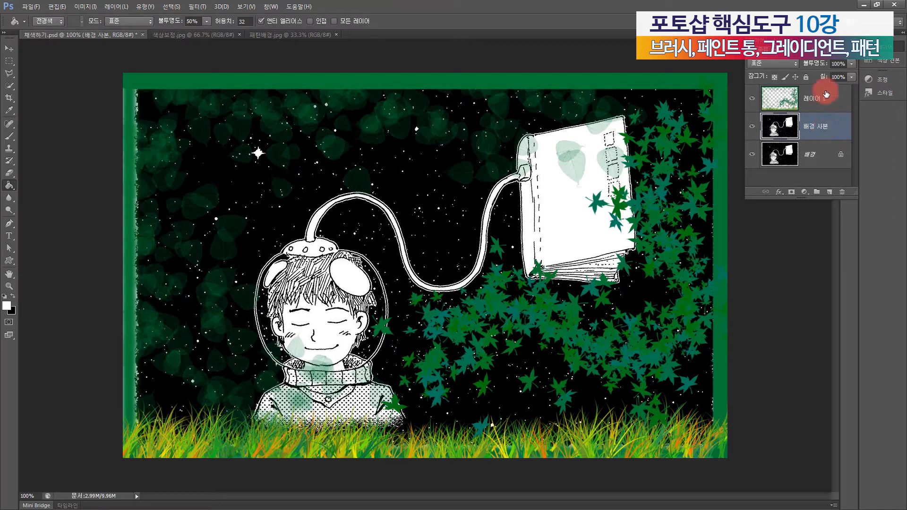
Hide the painted layer 레이어 1 and make the 배경 사본 layer active.
{"action": "left_click", "coordinate": [770, 98]}
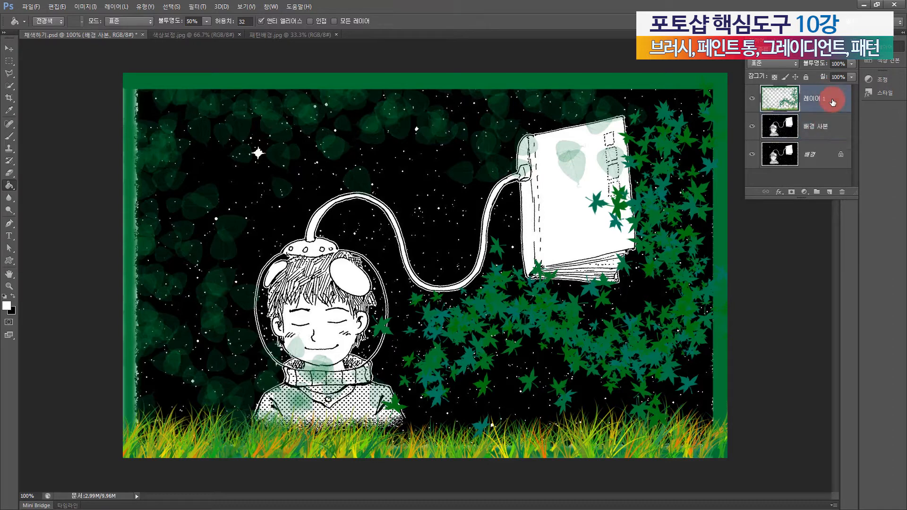
{"action": "left_click", "coordinate": [752, 98]}
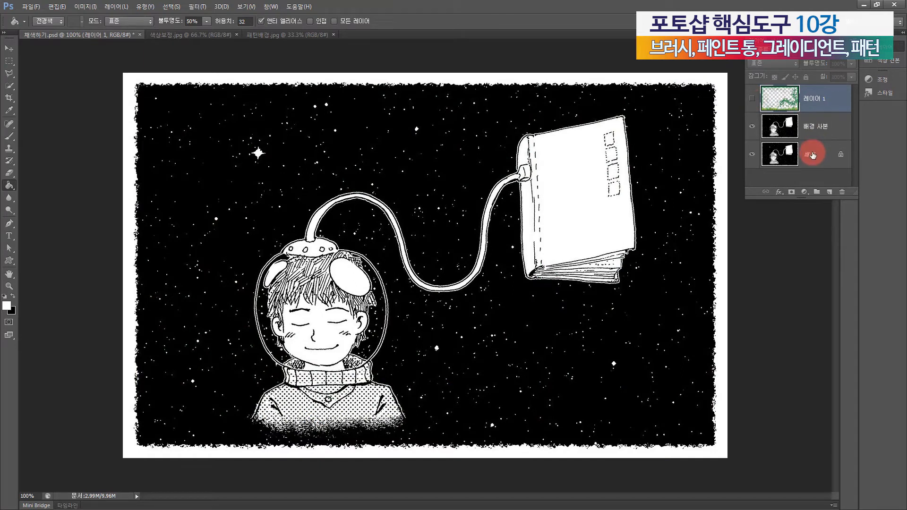
{"action": "left_click", "coordinate": [816, 128]}
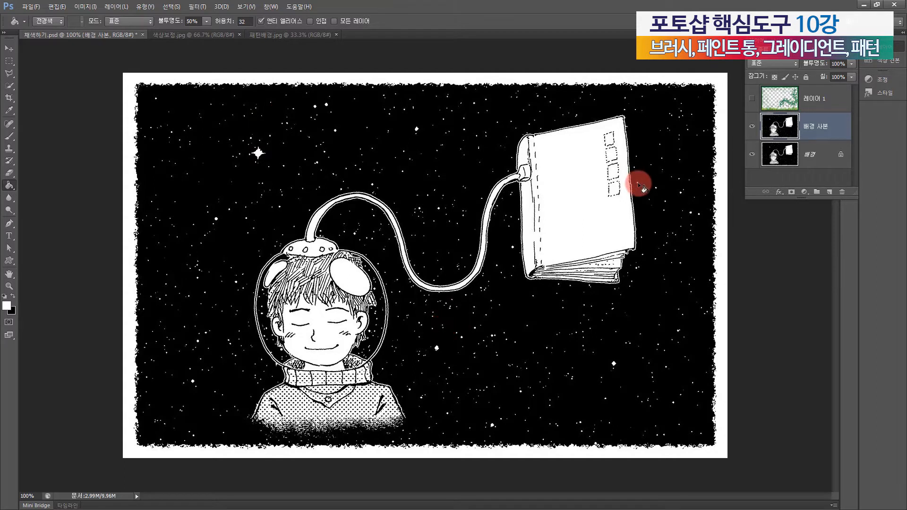
Set the foreground colour to the yellow #e9f846.
{"action": "left_click", "coordinate": [6, 307]}
{"action": "left_click", "coordinate": [456, 232]}
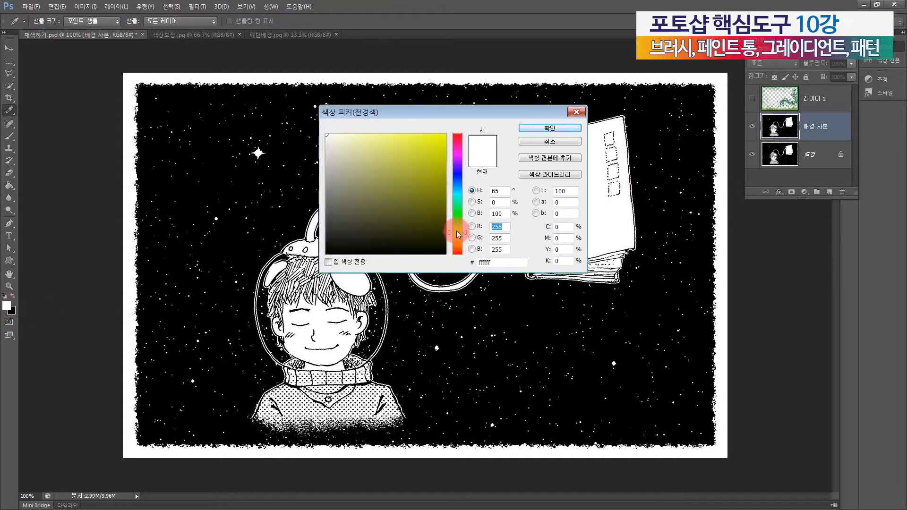
{"action": "left_click", "coordinate": [412, 137]}
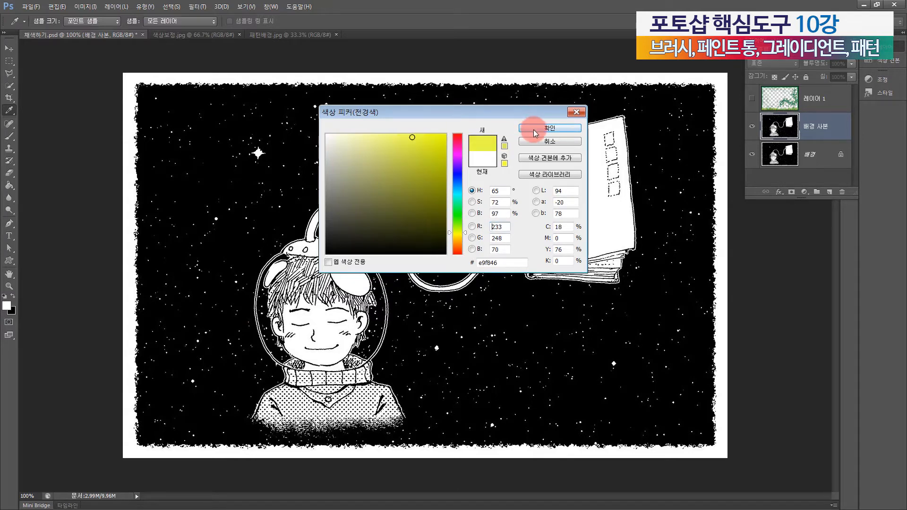
{"action": "left_click", "coordinate": [534, 129]}
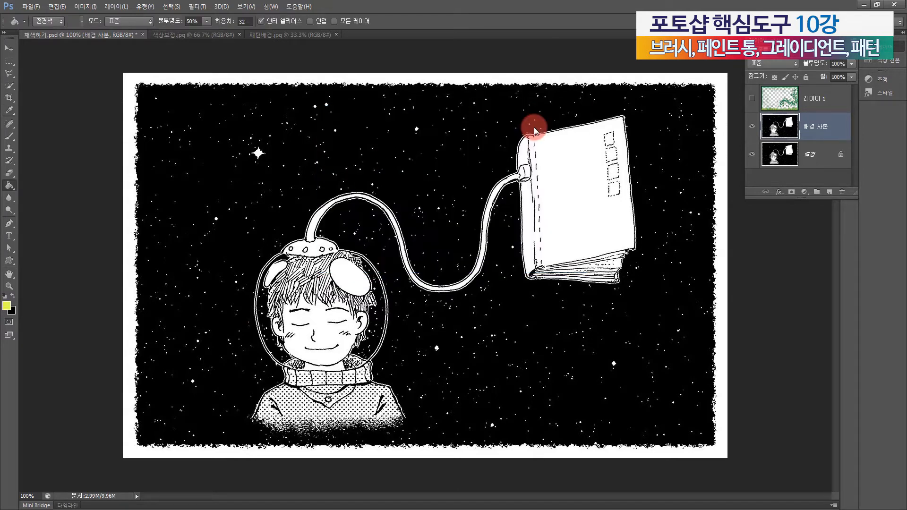
Try a yellow fill on the cable at 50% opacity and tolerance 32 with Contiguous off, and undo it.
{"action": "left_click", "coordinate": [495, 203]}
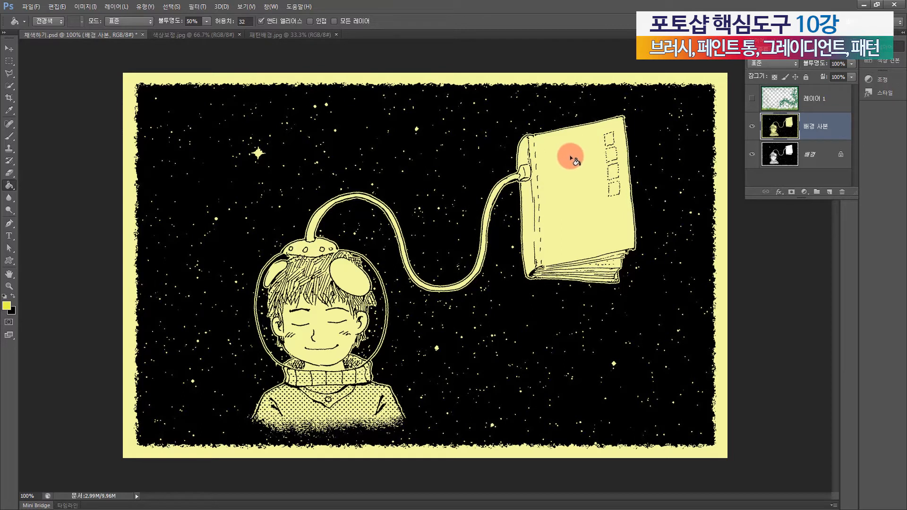
{"action": "left_click", "coordinate": [245, 22]}
{"action": "key", "text": "ctrl+z"}
Enable Contiguous filling and fill the cable between the helmet and the book with yellow.
{"action": "left_click", "coordinate": [310, 20]}
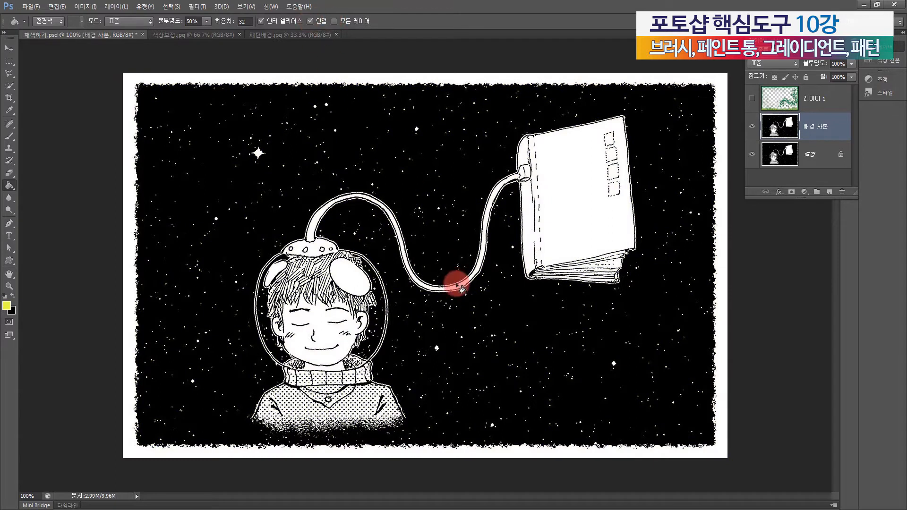
{"action": "left_click", "coordinate": [485, 216]}
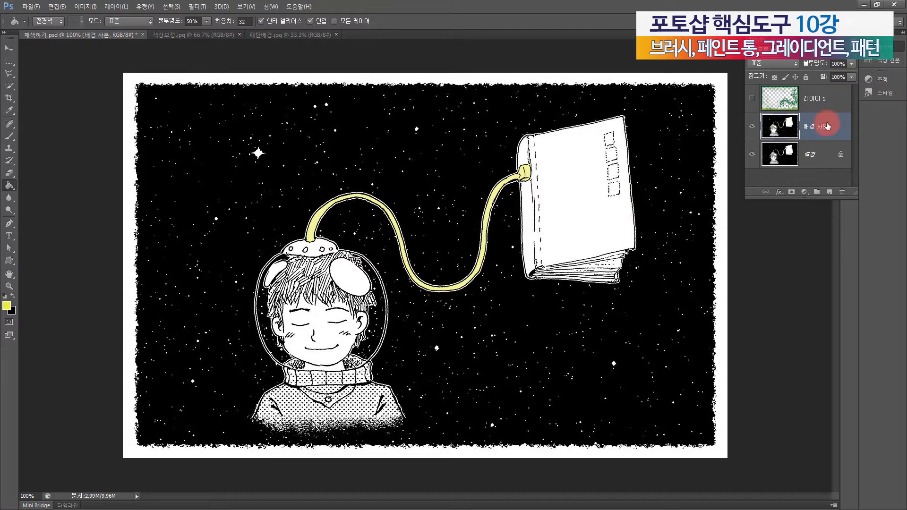
Show the colour swatches and place them as a floating palette over the image's upper-left area.
{"action": "left_click", "coordinate": [781, 41]}
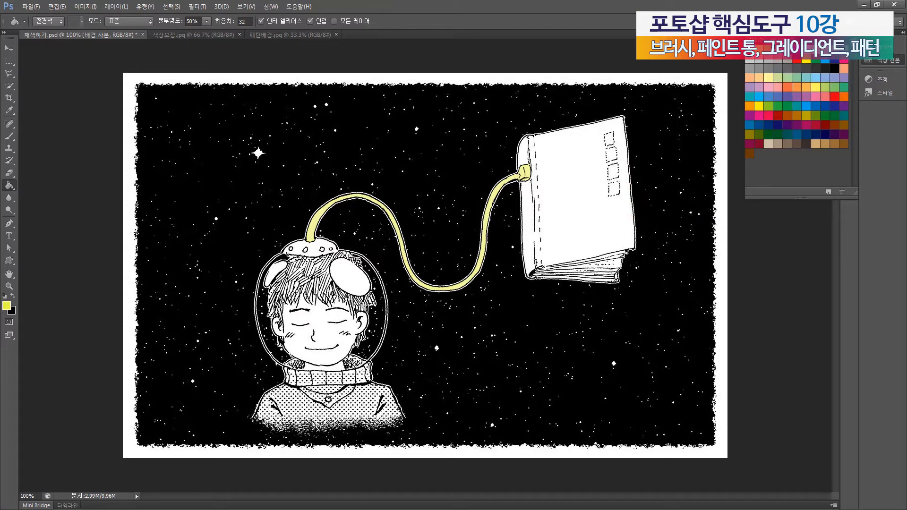
{"action": "left_click_drag", "start_coordinate": [755, 49], "coordinate": [139, 121]}
{"action": "left_click_drag", "start_coordinate": [55, 77], "coordinate": [39, 75]}
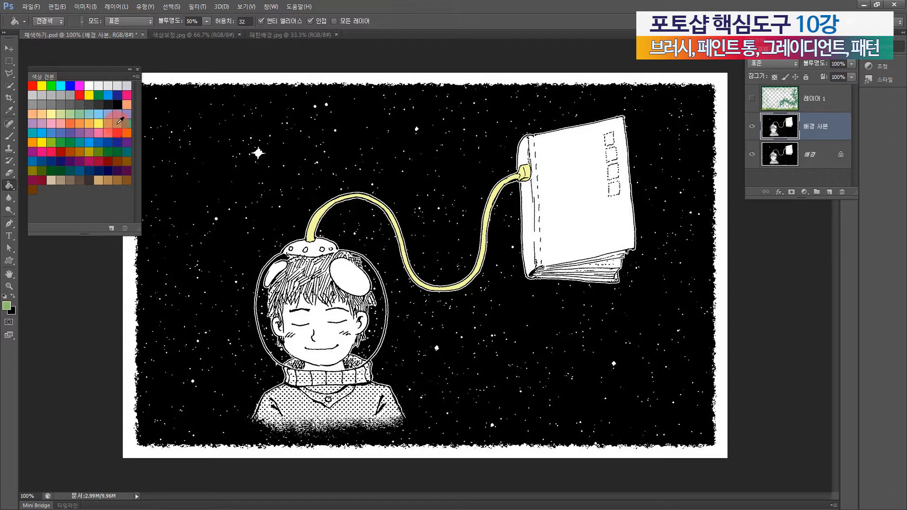
Fill the book cover with light yellow-green, and the helmet's cap and two visor highlights with a deeper green swatch.
{"action": "left_click", "coordinate": [6, 319]}
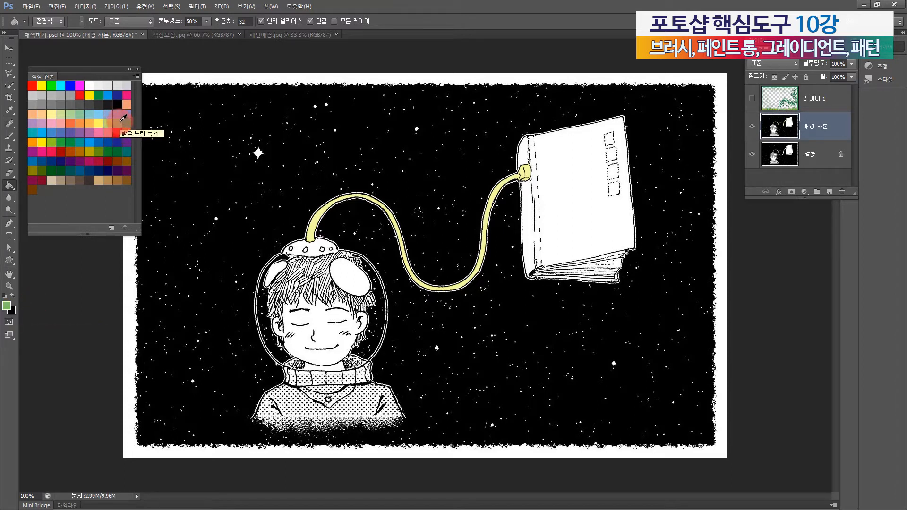
{"action": "left_click", "coordinate": [573, 174]}
{"action": "left_click", "coordinate": [56, 138]}
{"action": "left_click", "coordinate": [307, 251]}
{"action": "left_click", "coordinate": [271, 272]}
{"action": "left_click", "coordinate": [350, 276]}
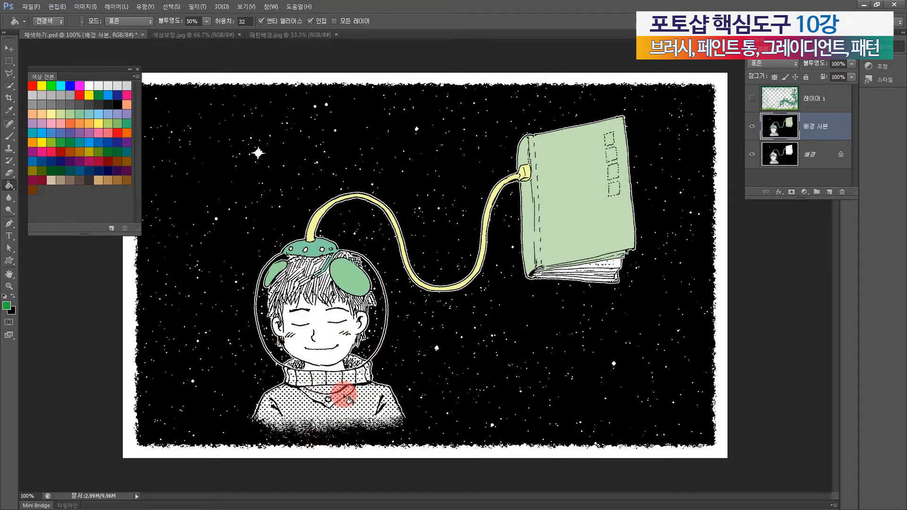
Choose a bright blue swatch and try a contiguous fill on the boy's sweater, undoing the fill.
{"action": "left_click", "coordinate": [108, 94]}
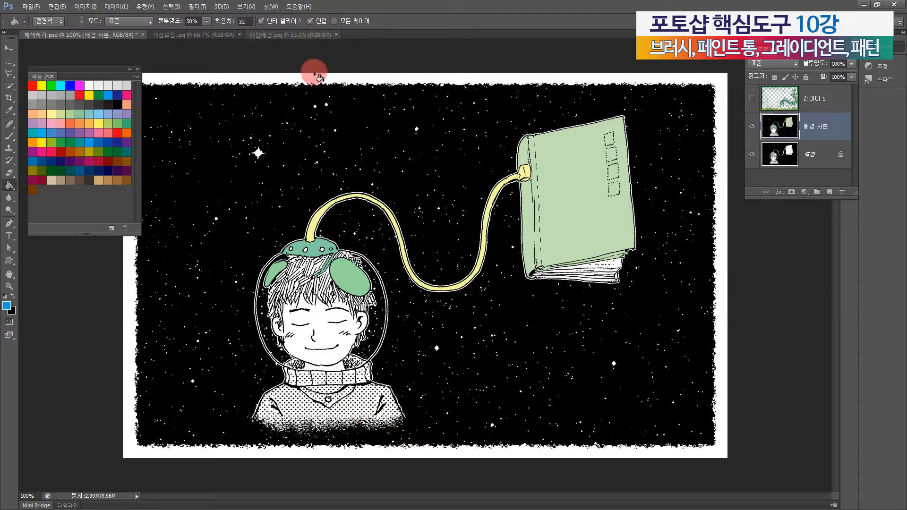
{"action": "left_click", "coordinate": [353, 405]}
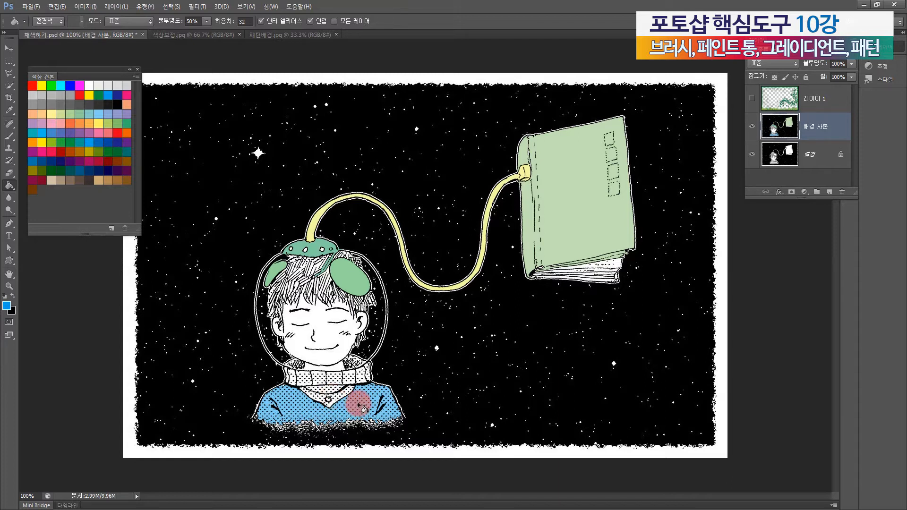
{"action": "key", "text": "ctrl+z"}
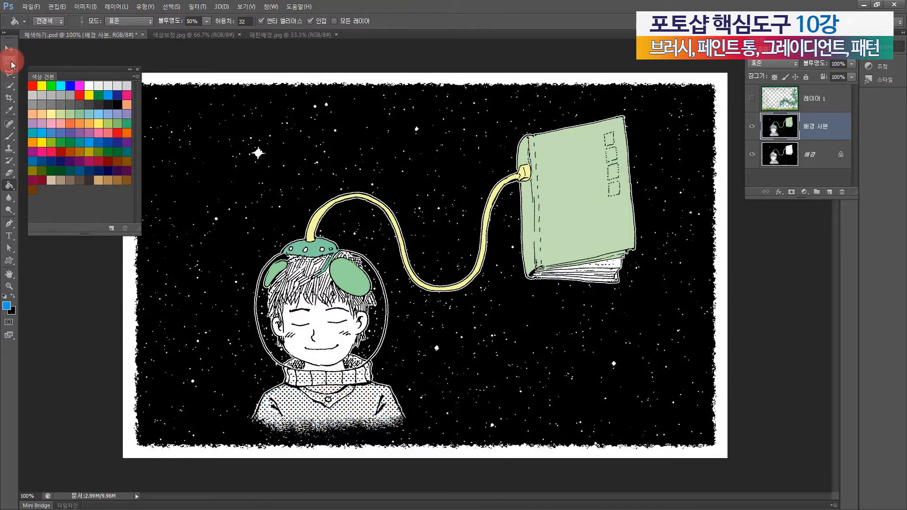
Fill the white areas inside a rectangular selection around the boy's sweater and chin with blue, Contiguous off, and deselect.
{"action": "left_click", "coordinate": [9, 61]}
{"action": "left_click_drag", "start_coordinate": [227, 347], "coordinate": [445, 446]}
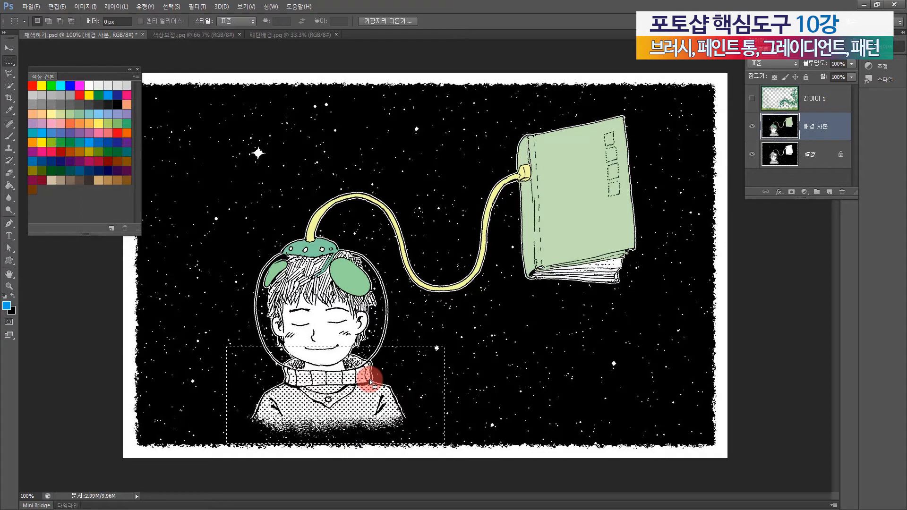
{"action": "left_click", "coordinate": [10, 187]}
{"action": "left_click", "coordinate": [422, 440]}
{"action": "left_click", "coordinate": [312, 21]}
{"action": "left_click", "coordinate": [361, 409]}
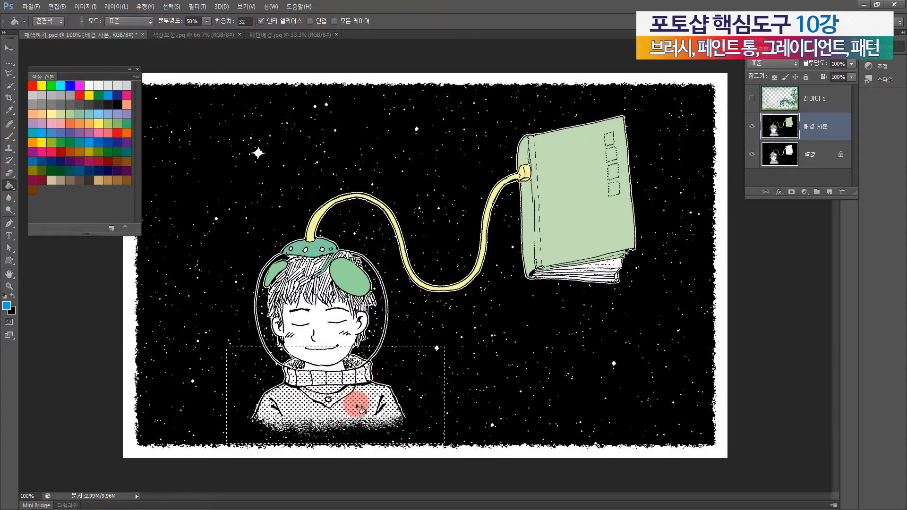
{"action": "left_click", "coordinate": [297, 409]}
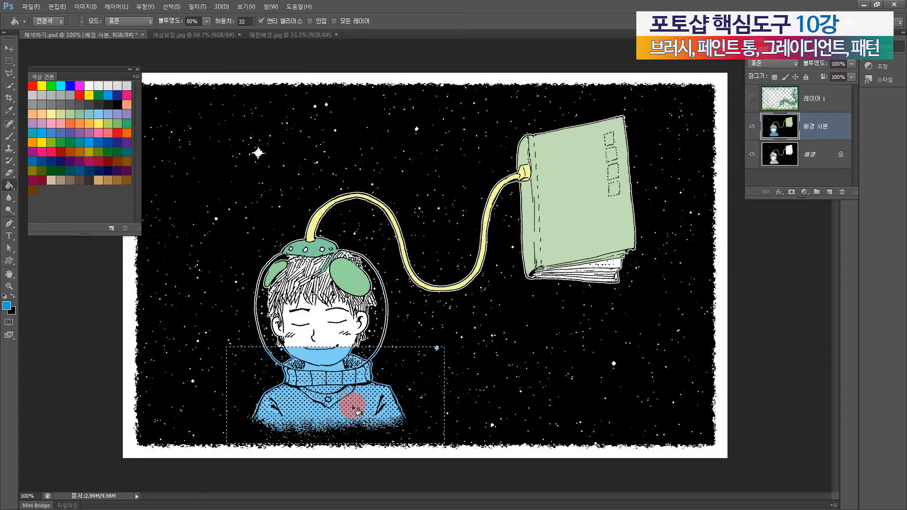
{"action": "key", "text": "ctrl+d"}
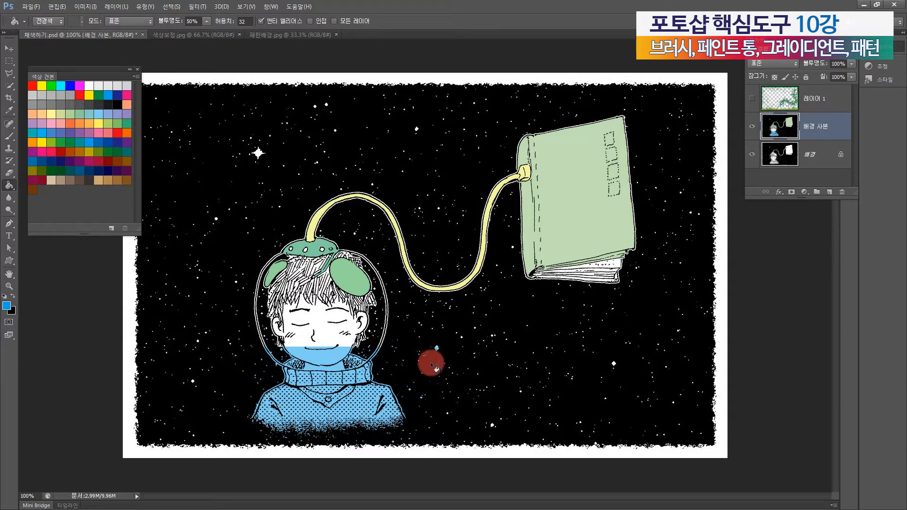
Restore the blue-filled chin and the stray blue stars with the 200 px soft History Brush.
{"action": "left_click", "coordinate": [9, 158]}
{"action": "left_click_drag", "start_coordinate": [9, 161], "coordinate": [55, 164]}
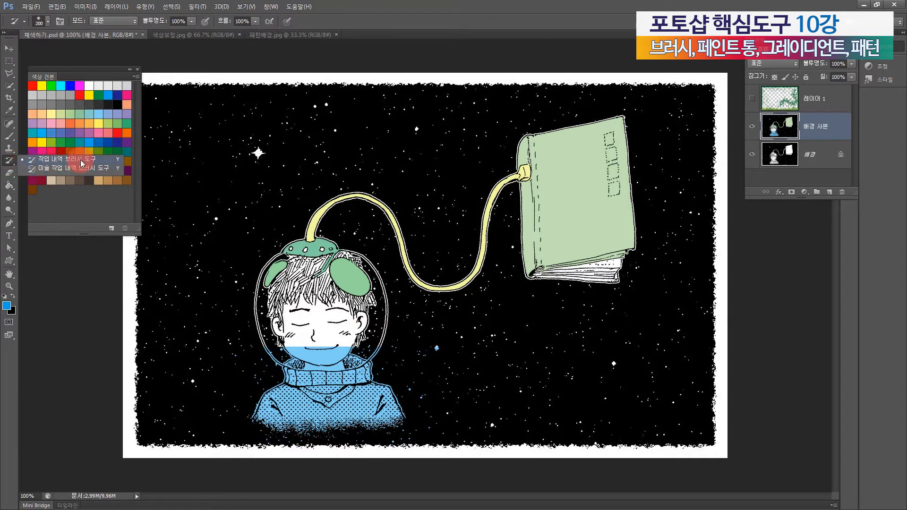
{"action": "left_click_drag", "start_coordinate": [80, 159], "coordinate": [80, 159]}
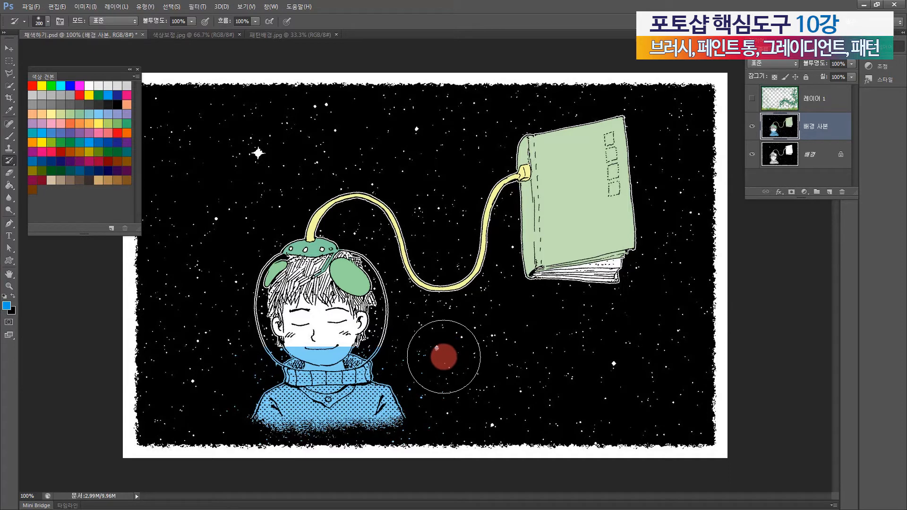
{"action": "mouse_move", "coordinate": [318, 326]}
{"action": "left_mouse_down"}
{"action": "mouse_move", "coordinate": [277, 314]}
{"action": "mouse_move", "coordinate": [310, 324]}
{"action": "mouse_move", "coordinate": [359, 320]}
{"action": "mouse_move", "coordinate": [211, 352]}
{"action": "mouse_move", "coordinate": [415, 344]}
{"action": "mouse_move", "coordinate": [446, 390]}
{"action": "mouse_move", "coordinate": [427, 360]}
{"action": "mouse_move", "coordinate": [152, 152]}
{"action": "left_mouse_up"}
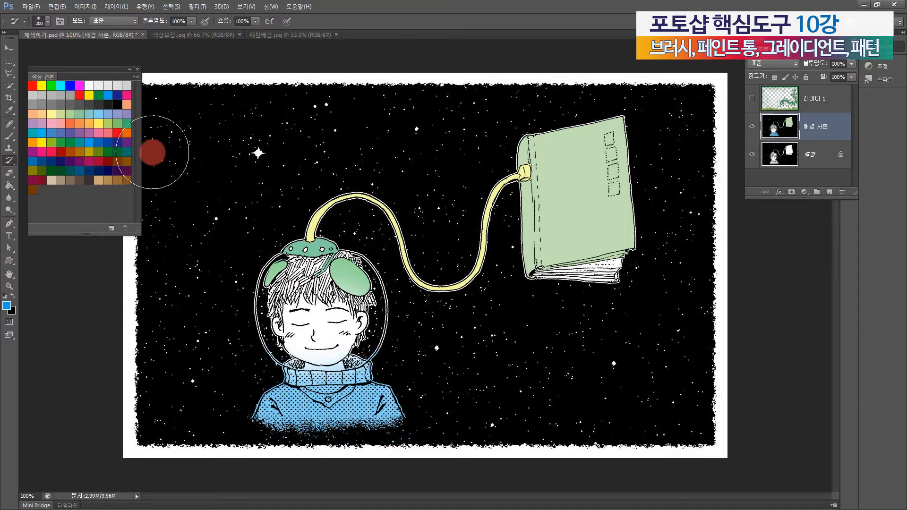
Switch the History Brush to a hard round preset and reduce its size to 50 px for the area around the sweater.
{"action": "left_click", "coordinate": [47, 22]}
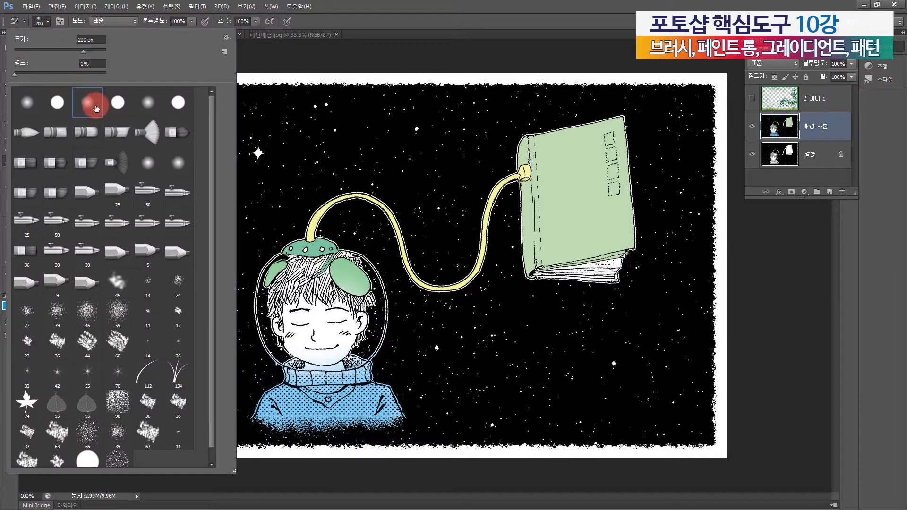
{"action": "left_click", "coordinate": [57, 102]}
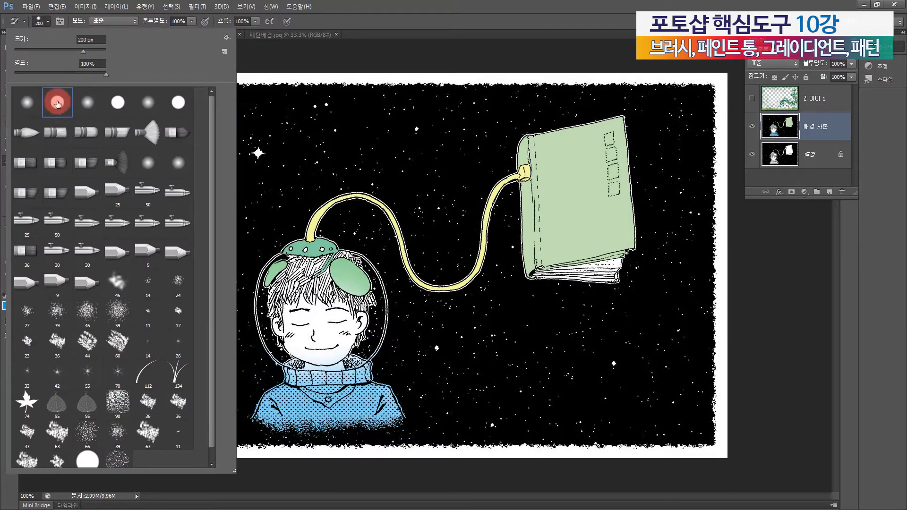
{"action": "key", "text": "Return"}
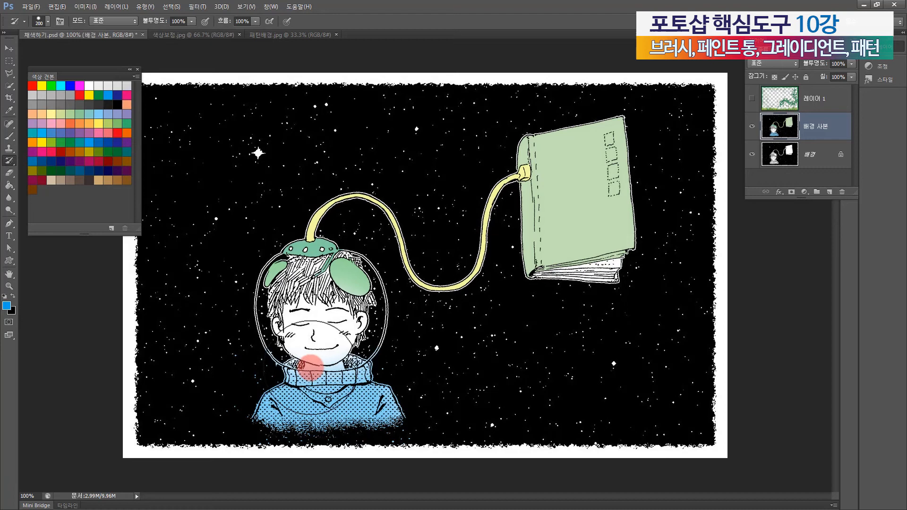
{"action": "key", "text": "z"}
{"action": "left_click_drag", "start_coordinate": [429, 331], "coordinate": [210, 459]}
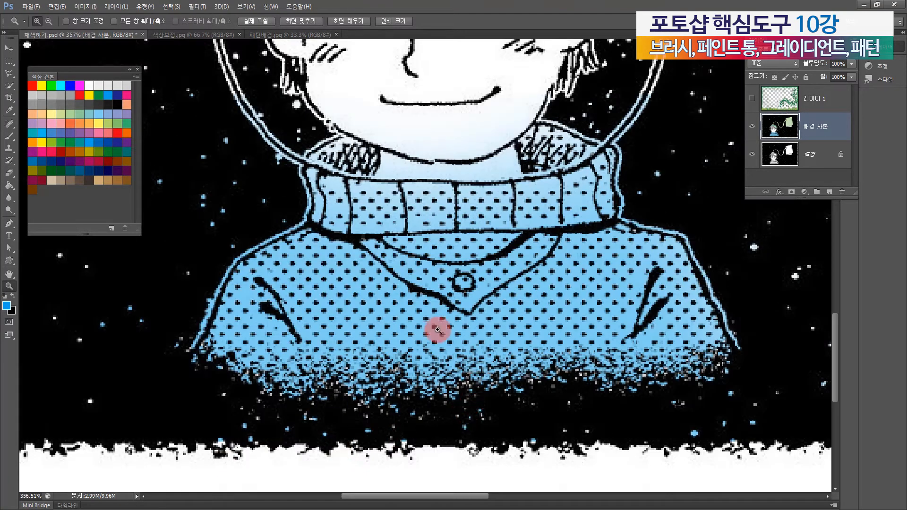
{"action": "key", "text": "y"}
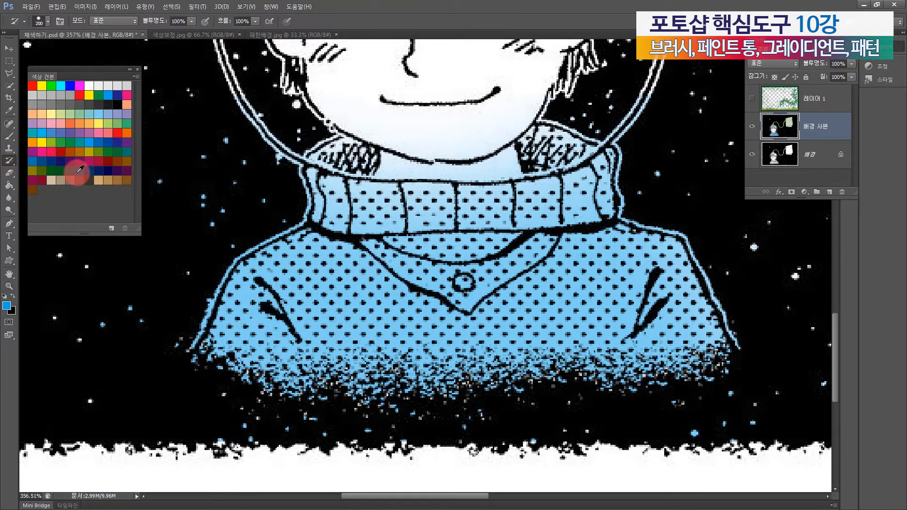
{"action": "key", "text": "bracketleft"}
{"action": "key", "text": "bracketleft"}
{"action": "key", "text": "bracketleft"}
{"action": "key", "text": "bracketleft"}
{"action": "key", "text": "bracketleft"}
{"action": "key", "text": "bracketleft"}
{"action": "key", "text": "bracketleft"}
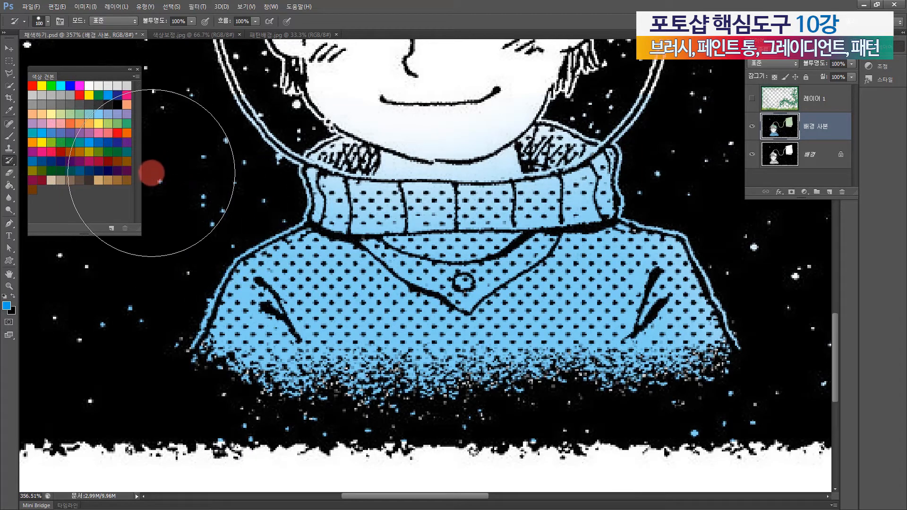
{"action": "key", "text": "bracketleft"}
{"action": "key", "text": "bracketleft"}
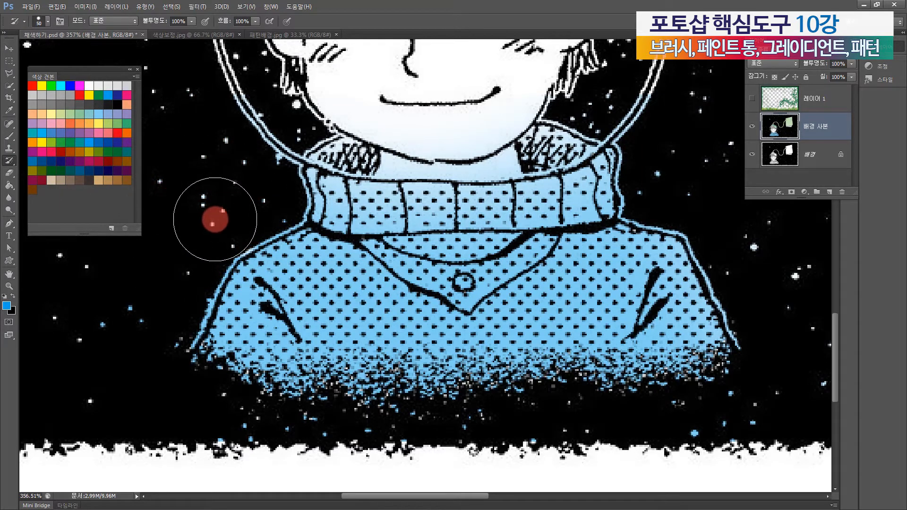
Restore the blue-tinted stars, helmet outline, chin and neck around the sweater to white with the History Brush.
{"action": "mouse_move", "coordinate": [138, 279]}
{"action": "left_mouse_down"}
{"action": "mouse_move", "coordinate": [115, 319]}
{"action": "mouse_move", "coordinate": [127, 296]}
{"action": "left_mouse_up"}
{"action": "left_click_drag", "start_coordinate": [244, 138], "coordinate": [255, 159]}
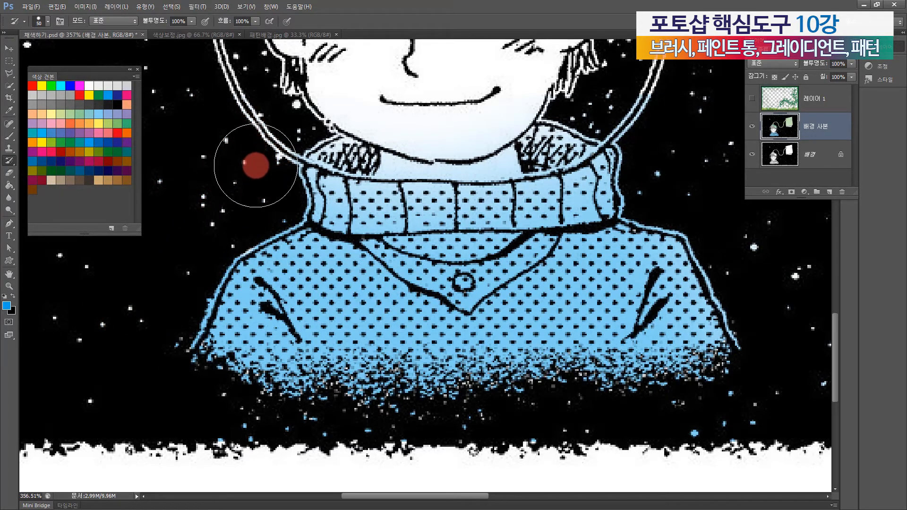
{"action": "mouse_move", "coordinate": [472, 97]}
{"action": "left_mouse_down"}
{"action": "mouse_move", "coordinate": [366, 87]}
{"action": "mouse_move", "coordinate": [485, 105]}
{"action": "mouse_move", "coordinate": [492, 89]}
{"action": "mouse_move", "coordinate": [421, 129]}
{"action": "mouse_move", "coordinate": [444, 125]}
{"action": "mouse_move", "coordinate": [454, 137]}
{"action": "mouse_move", "coordinate": [421, 132]}
{"action": "mouse_move", "coordinate": [425, 163]}
{"action": "left_mouse_up"}
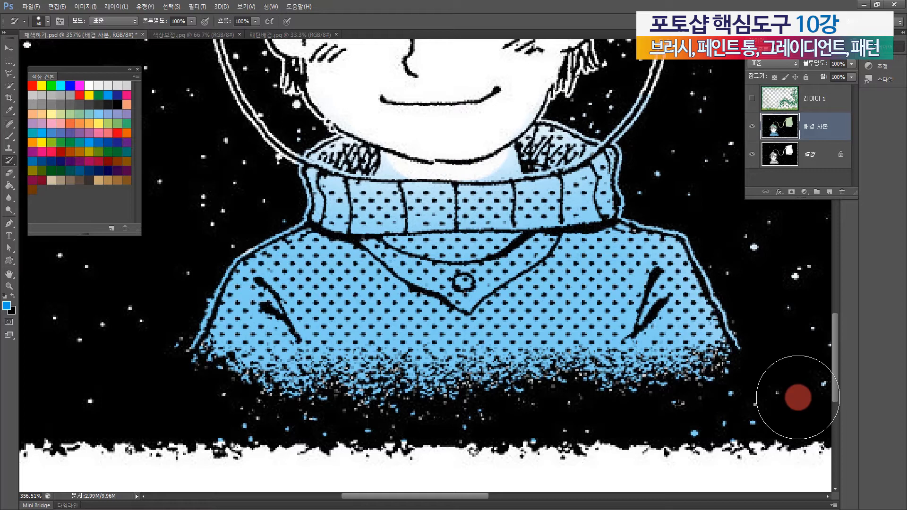
{"action": "mouse_move", "coordinate": [723, 426]}
{"action": "left_mouse_down"}
{"action": "mouse_move", "coordinate": [594, 447]}
{"action": "mouse_move", "coordinate": [372, 445]}
{"action": "left_mouse_up"}
{"action": "mouse_move", "coordinate": [390, 164]}
{"action": "left_mouse_down"}
{"action": "mouse_move", "coordinate": [384, 173]}
{"action": "mouse_move", "coordinate": [451, 176]}
{"action": "mouse_move", "coordinate": [508, 166]}
{"action": "mouse_move", "coordinate": [505, 150]}
{"action": "left_mouse_up"}
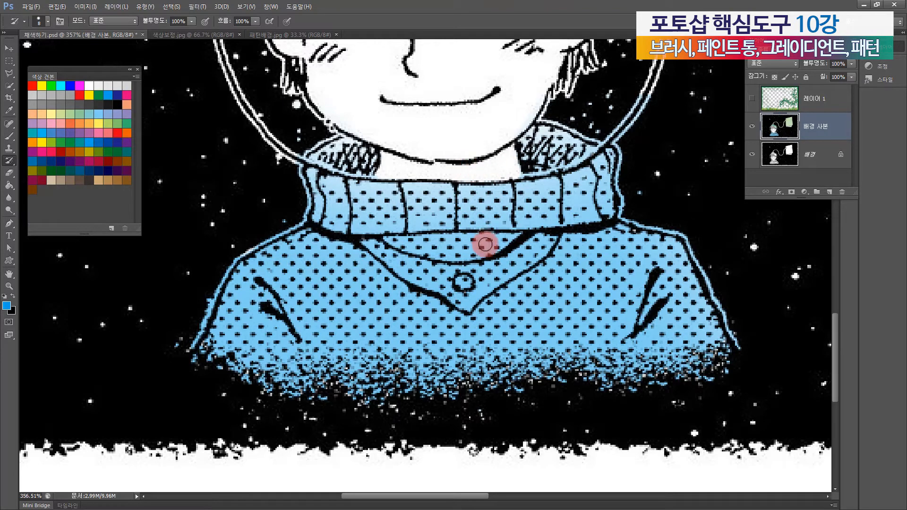
Fill the boy's face and neck with a light peach swatch using the Paint Bucket at 50% opacity with Contiguous on.
{"action": "scroll", "coordinate": [503, 244], "scroll_direction": "up", "scroll_amount": 5}
{"action": "scroll", "coordinate": [502, 245], "scroll_direction": "up", "scroll_amount": 1}
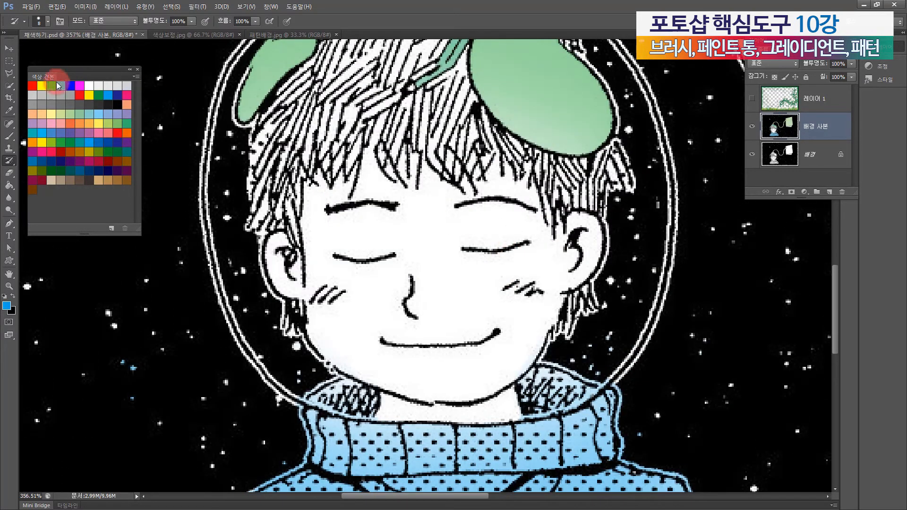
{"action": "left_click", "coordinate": [43, 112]}
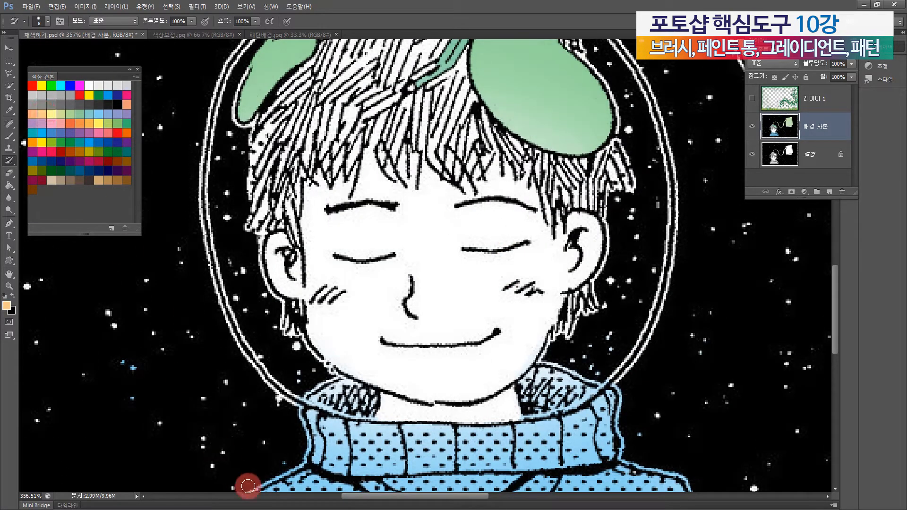
{"action": "left_click", "coordinate": [8, 186]}
{"action": "left_click", "coordinate": [422, 229]}
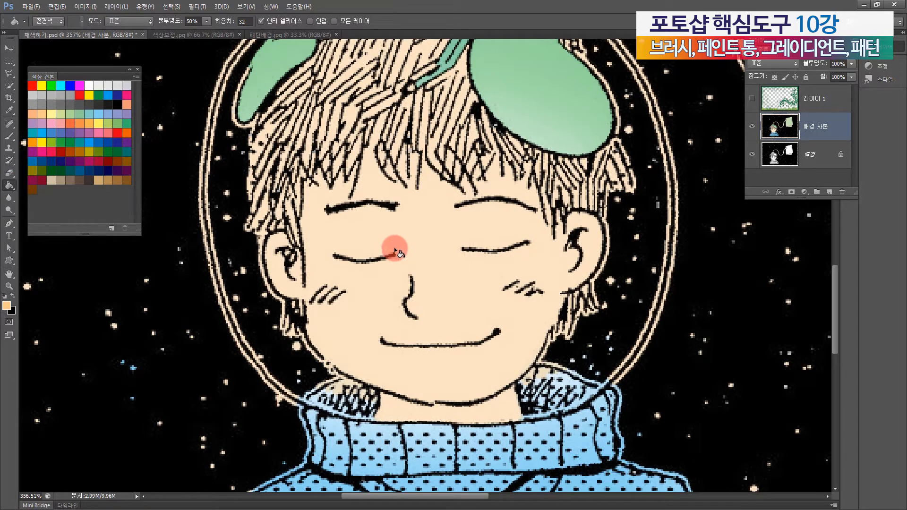
{"action": "key", "text": "ctrl+z"}
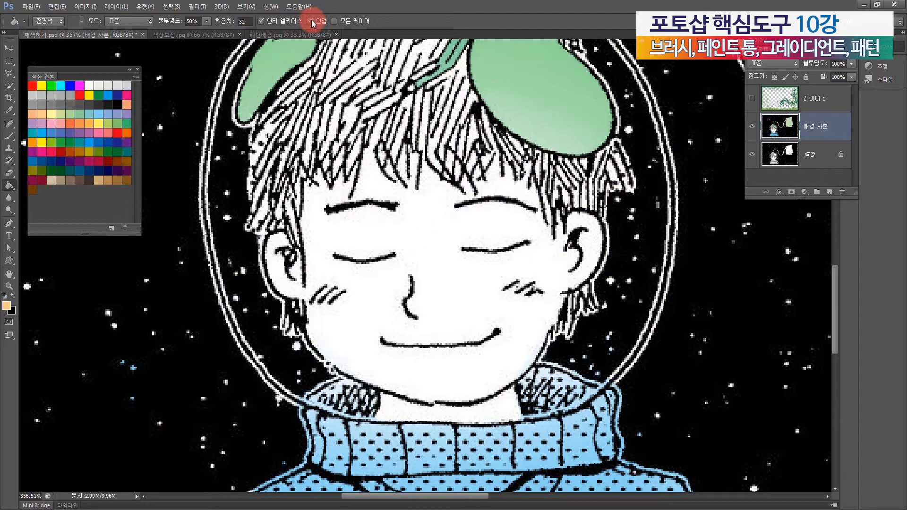
{"action": "left_click", "coordinate": [430, 229]}
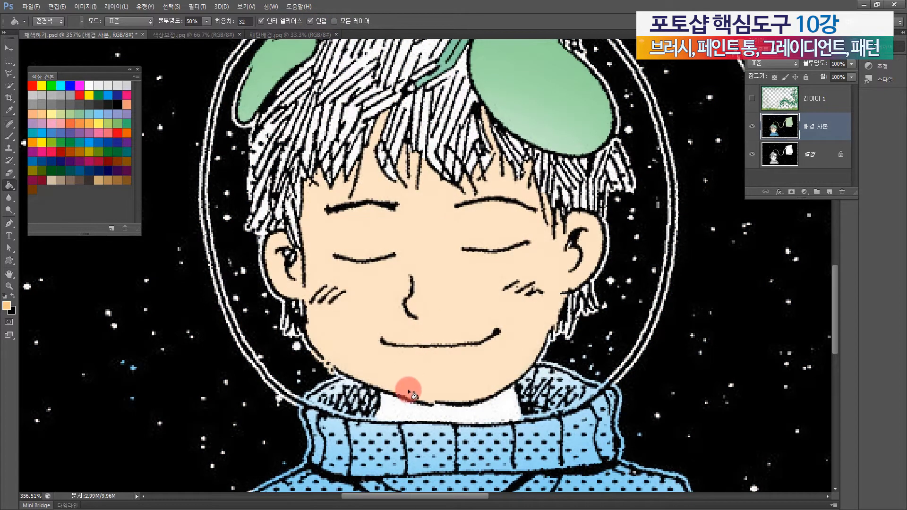
{"action": "left_click", "coordinate": [396, 405]}
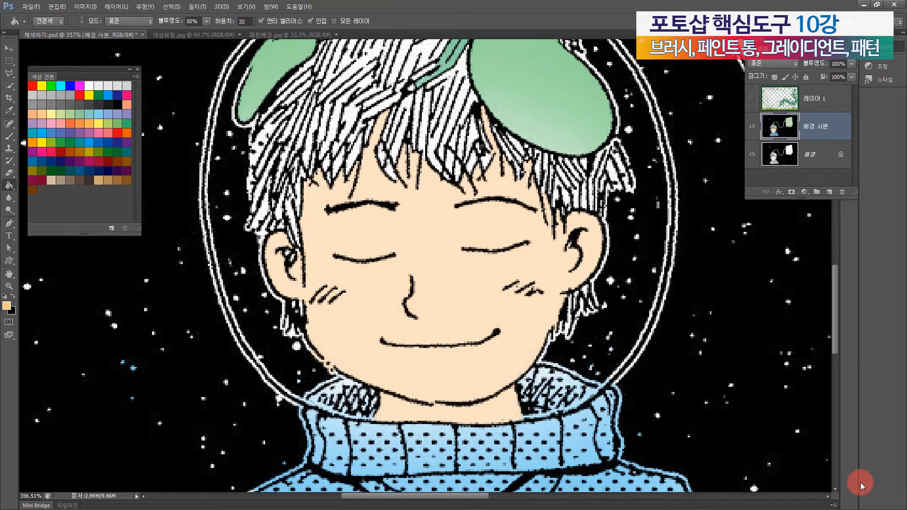
Remove the stray green strip from the boy's hair beside the large visor highlight with the History Brush.
{"action": "scroll", "coordinate": [494, 279], "scroll_direction": "up", "scroll_amount": 5}
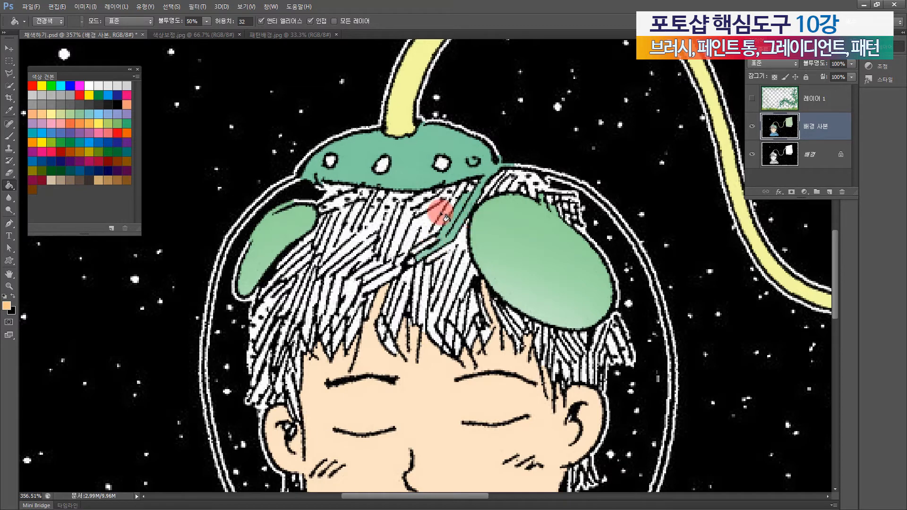
{"action": "key", "text": "y"}
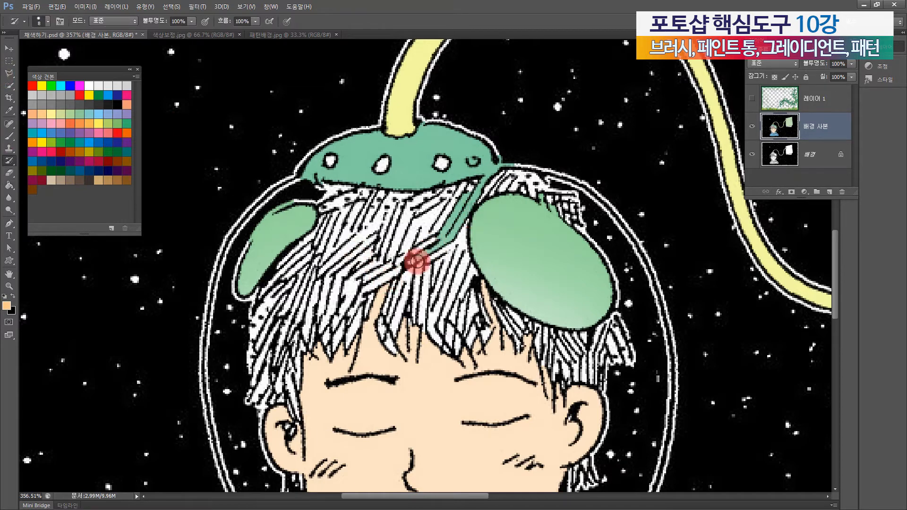
{"action": "mouse_move", "coordinate": [418, 260]}
{"action": "left_mouse_down"}
{"action": "mouse_move", "coordinate": [466, 200]}
{"action": "mouse_move", "coordinate": [455, 229]}
{"action": "mouse_move", "coordinate": [471, 197]}
{"action": "mouse_move", "coordinate": [512, 170]}
{"action": "mouse_move", "coordinate": [504, 158]}
{"action": "mouse_move", "coordinate": [471, 191]}
{"action": "mouse_move", "coordinate": [506, 159]}
{"action": "mouse_move", "coordinate": [547, 188]}
{"action": "left_mouse_up"}
{"action": "key", "text": "ctrl+0"}
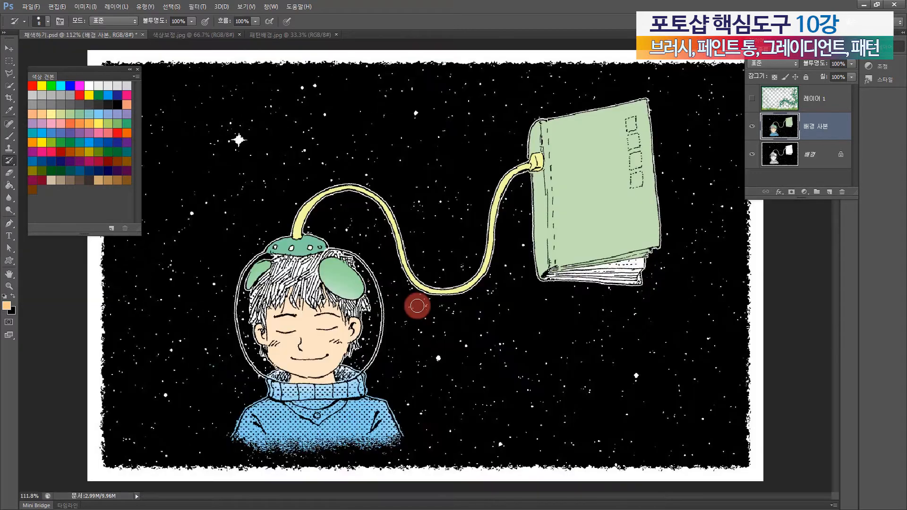
Add a new layer above the background copy, choose a dark blue swatch and try a 50% Paint Bucket fill, undoing the fill.
{"action": "left_click", "coordinate": [829, 192]}
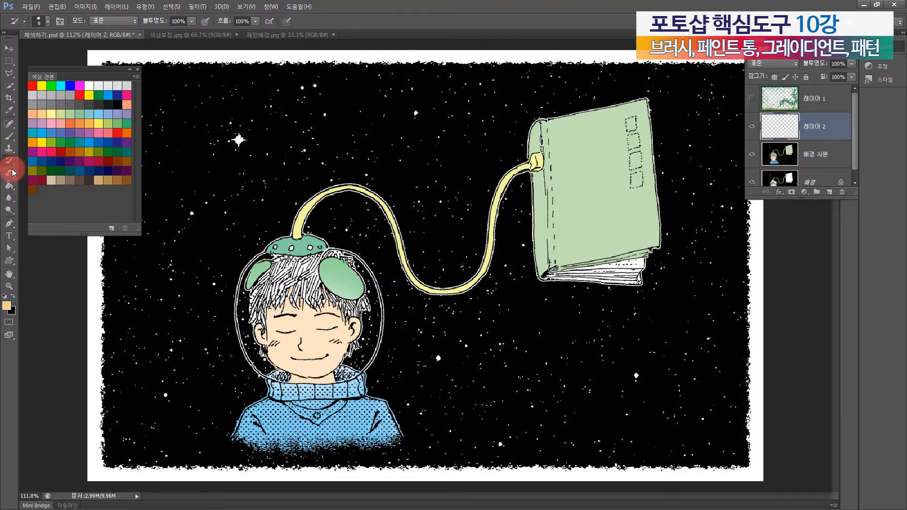
{"action": "left_click", "coordinate": [9, 186]}
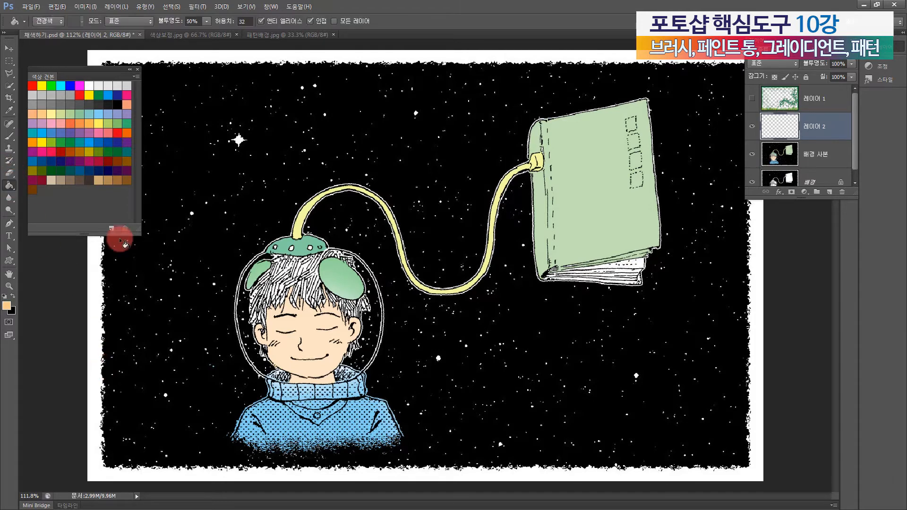
{"action": "left_click", "coordinate": [55, 160]}
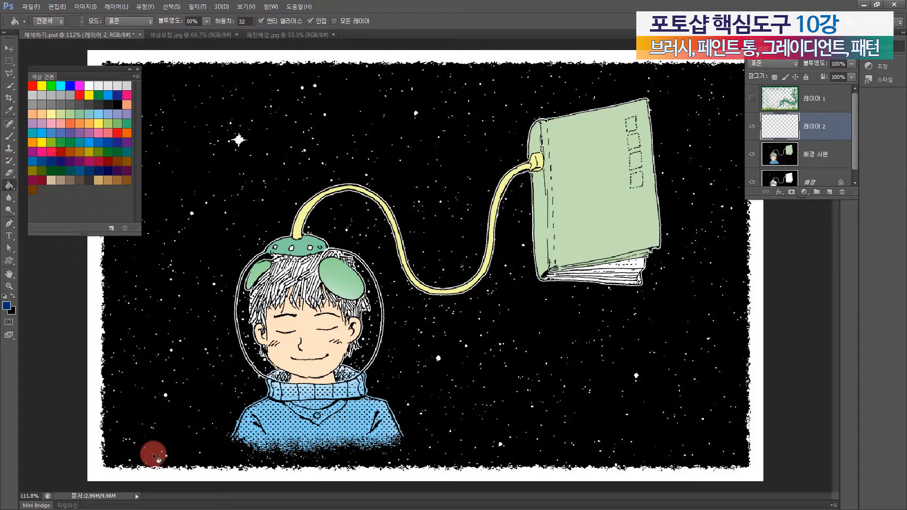
{"action": "left_click", "coordinate": [94, 270]}
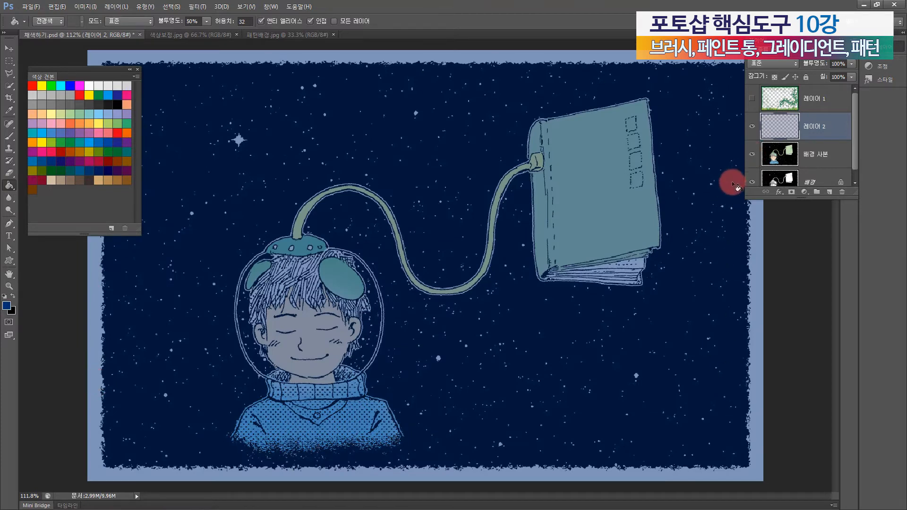
{"action": "key", "text": "ctrl+z"}
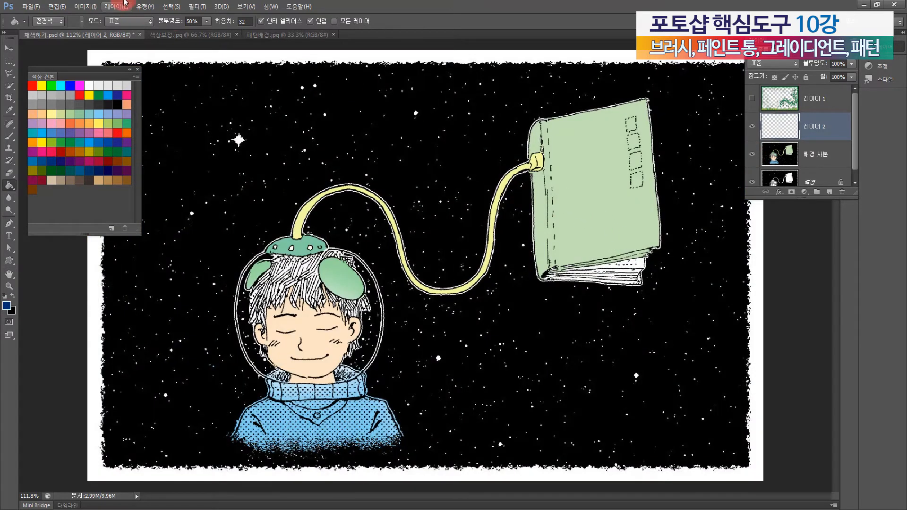
Fill the new layer with the dark blue foreground colour at 100% using the Fill command, and lower the layer's opacity to 42%.
{"action": "left_click", "coordinate": [57, 7]}
{"action": "left_click", "coordinate": [89, 178]}
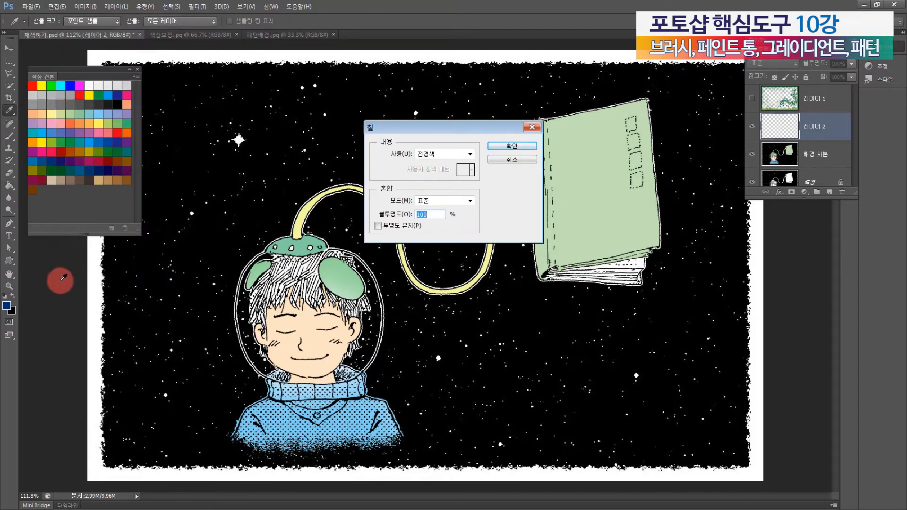
{"action": "left_click", "coordinate": [519, 149]}
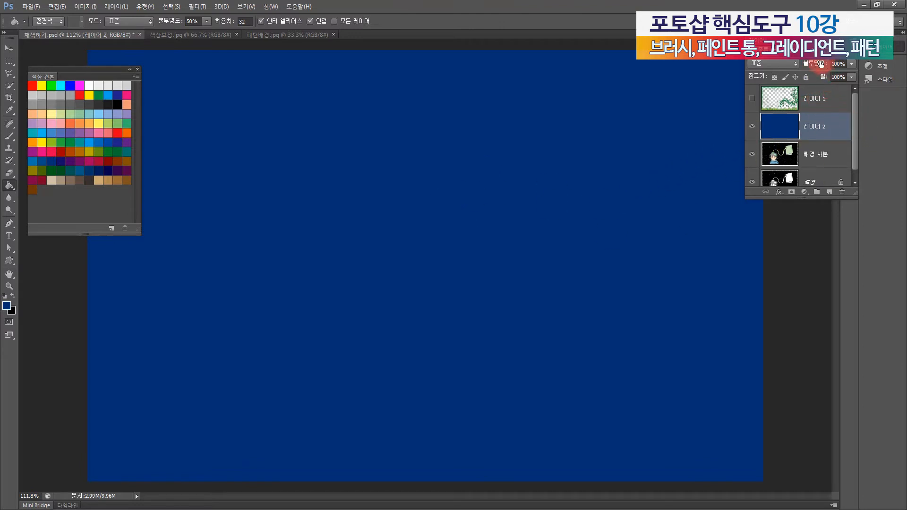
{"action": "left_click", "coordinate": [854, 65]}
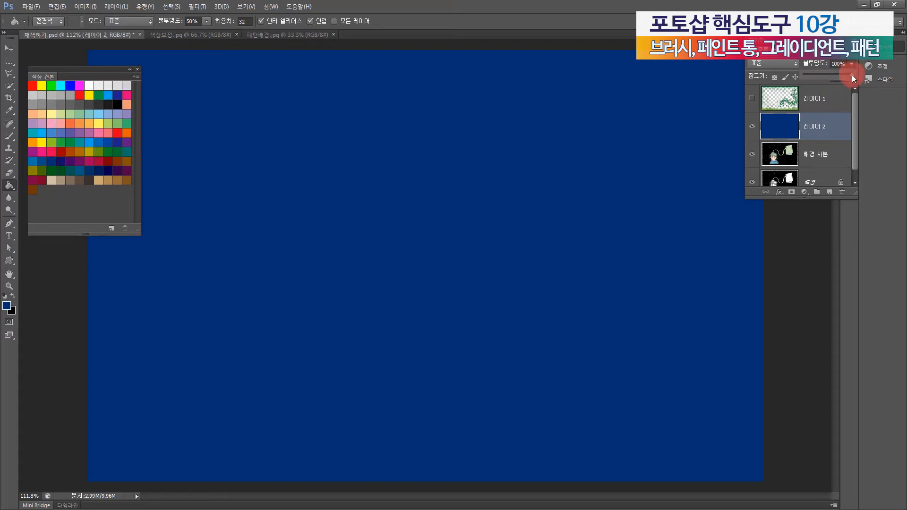
{"action": "mouse_move", "coordinate": [815, 73]}
{"action": "left_mouse_down"}
{"action": "mouse_move", "coordinate": [806, 75]}
{"action": "mouse_move", "coordinate": [823, 70]}
{"action": "left_mouse_up"}
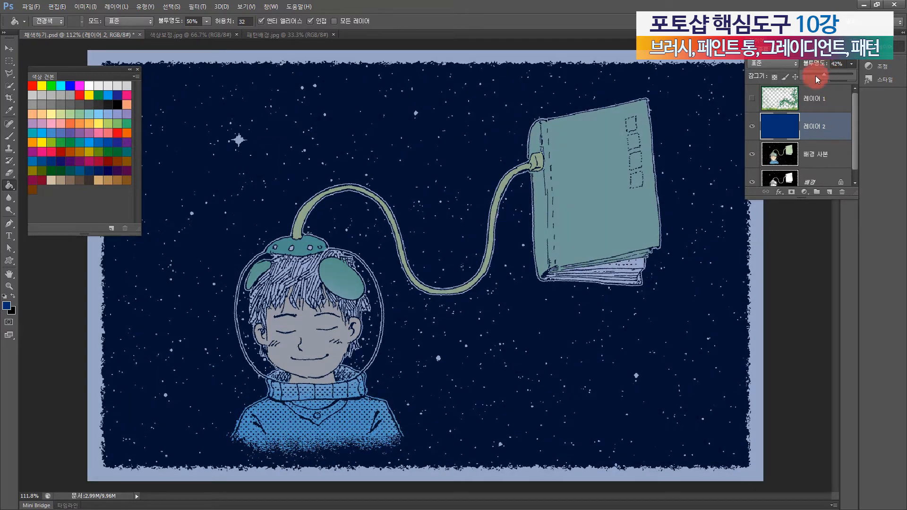
Show the leaves-and-grass layer and fine-tune the opacity of the dark blue layer.
{"action": "left_click", "coordinate": [751, 98]}
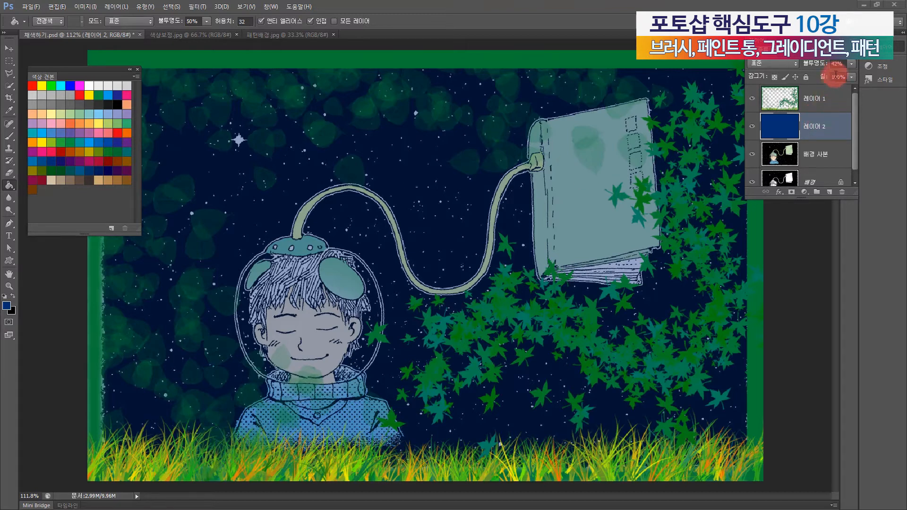
{"action": "left_click", "coordinate": [851, 64]}
{"action": "left_click_drag", "start_coordinate": [824, 76], "coordinate": [820, 73]}
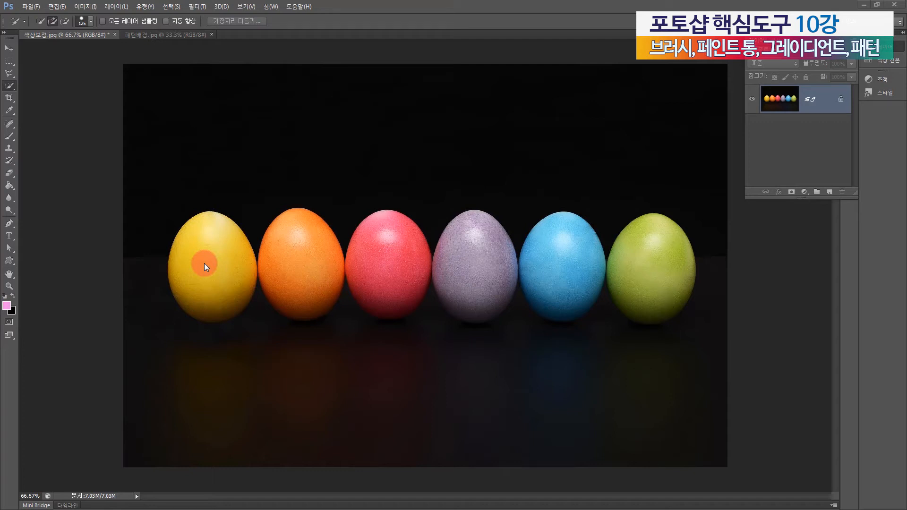
Select the yellow egg with Quick Selection in the egg photo and try filling it with the pink foreground colour, undoing the fill.
{"action": "left_click", "coordinate": [210, 263]}
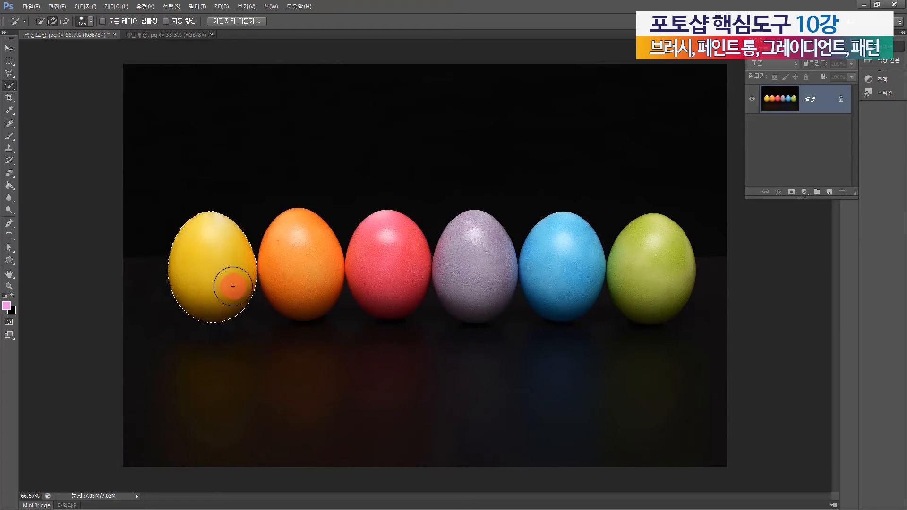
{"action": "left_click", "coordinate": [9, 186]}
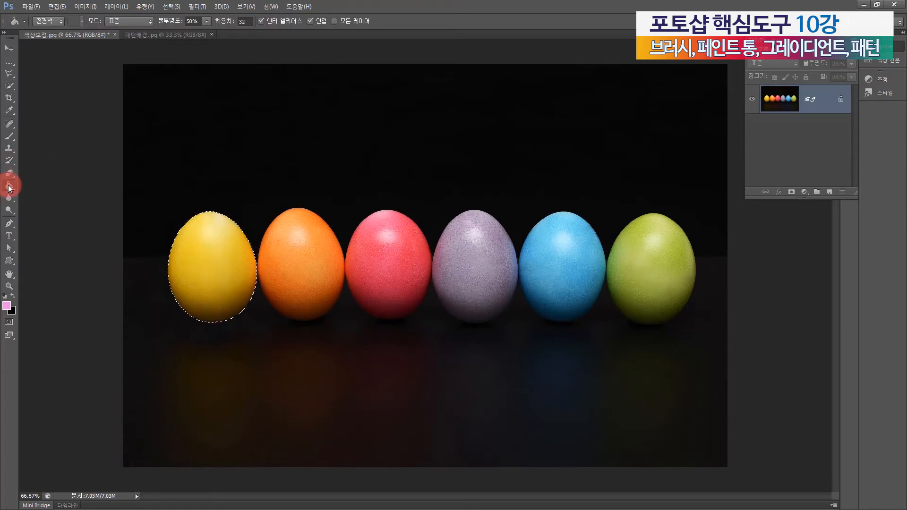
{"action": "left_click", "coordinate": [216, 248]}
{"action": "key", "text": "alt+BackSpace"}
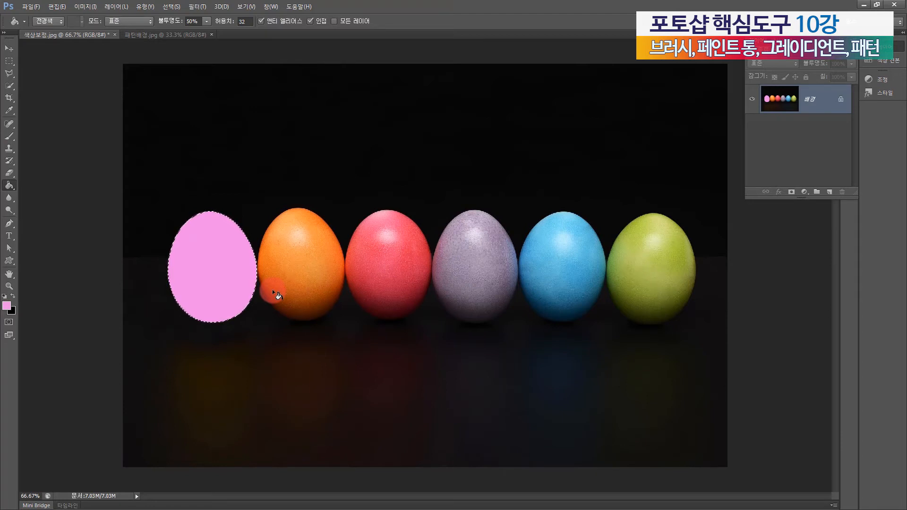
{"action": "key", "text": "ctrl+z"}
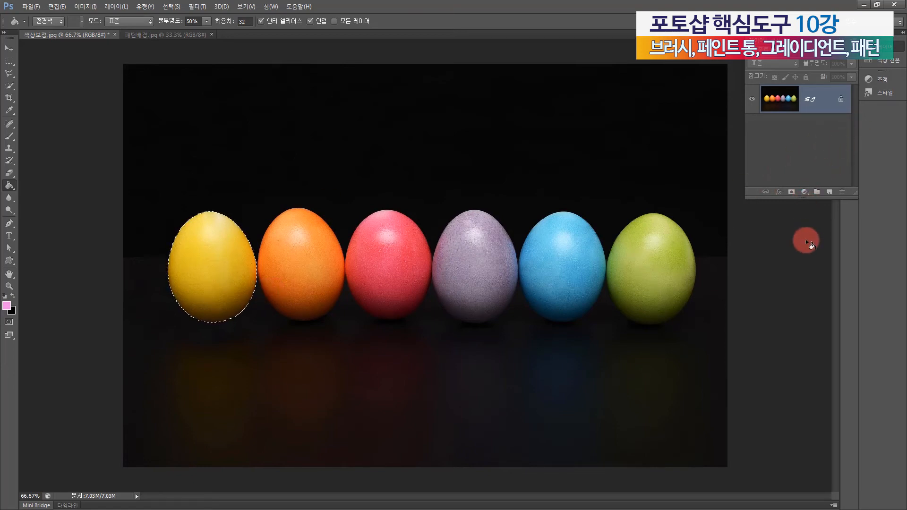
Add a Hue/Saturation adjustment layer for the selected yellow egg, enable Colorize and set the hue to 116.
{"action": "left_click", "coordinate": [804, 192]}
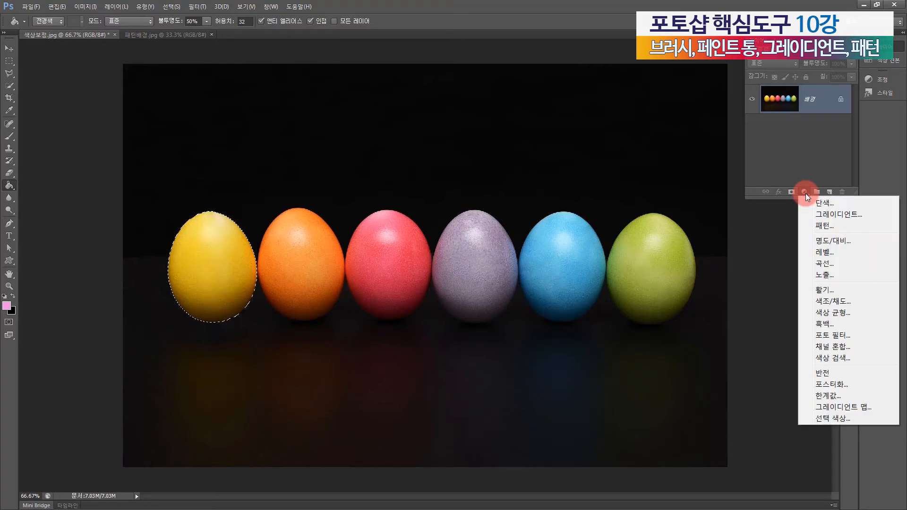
{"action": "left_click", "coordinate": [837, 302]}
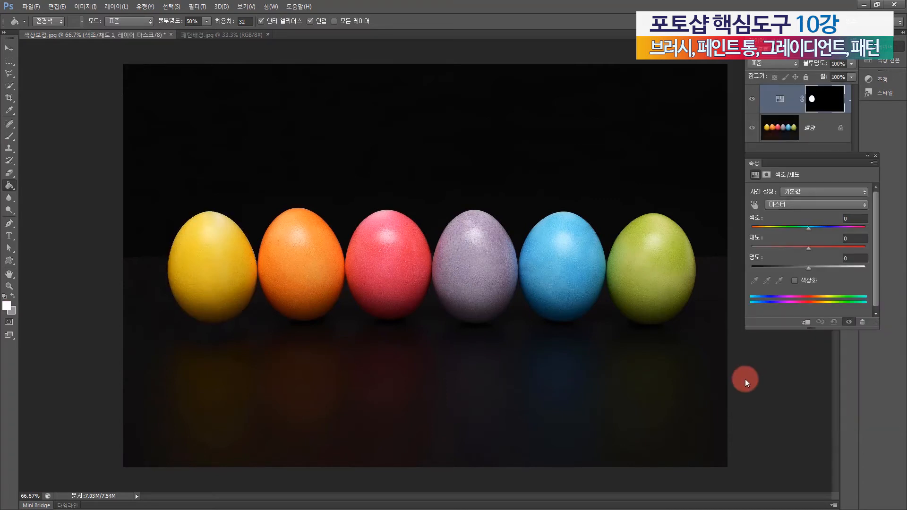
{"action": "left_click", "coordinate": [794, 282]}
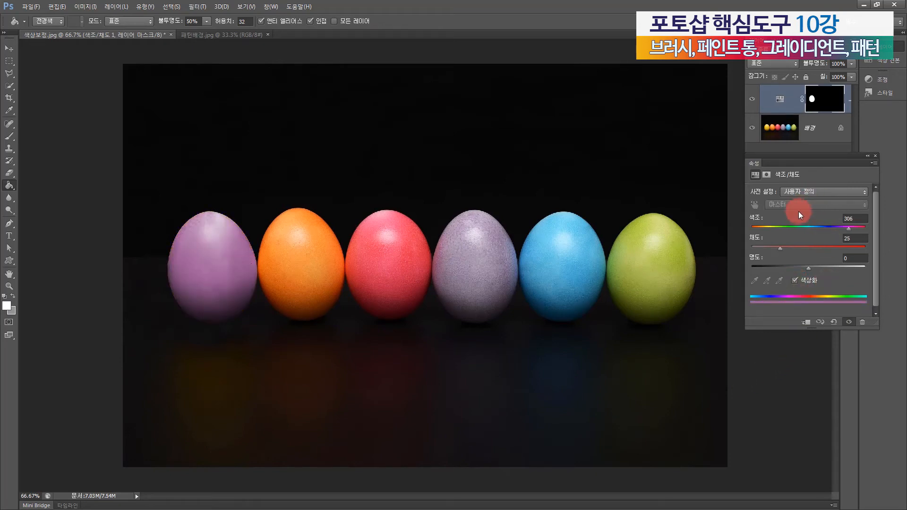
{"action": "left_click", "coordinate": [790, 227]}
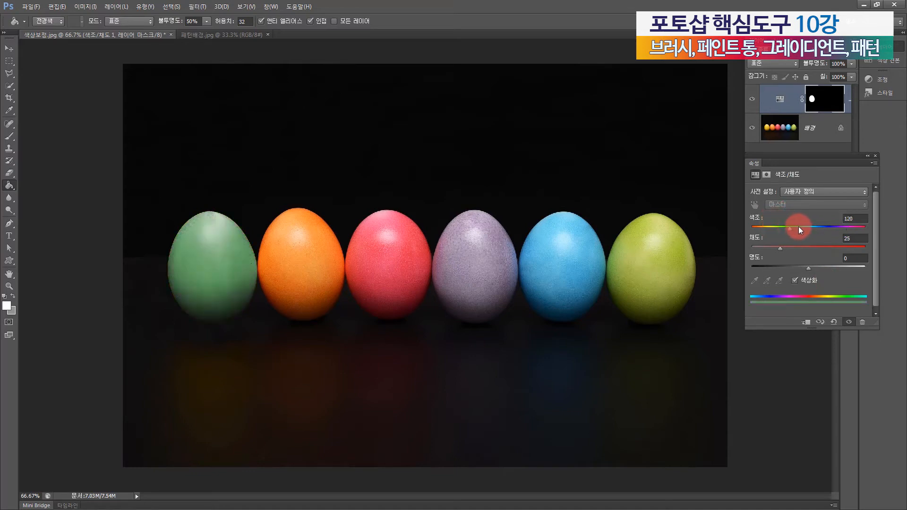
{"action": "mouse_move", "coordinate": [801, 231]}
{"action": "left_mouse_down"}
{"action": "mouse_move", "coordinate": [815, 228]}
{"action": "mouse_move", "coordinate": [790, 230]}
{"action": "mouse_move", "coordinate": [790, 243]}
{"action": "mouse_move", "coordinate": [788, 228]}
{"action": "left_mouse_up"}
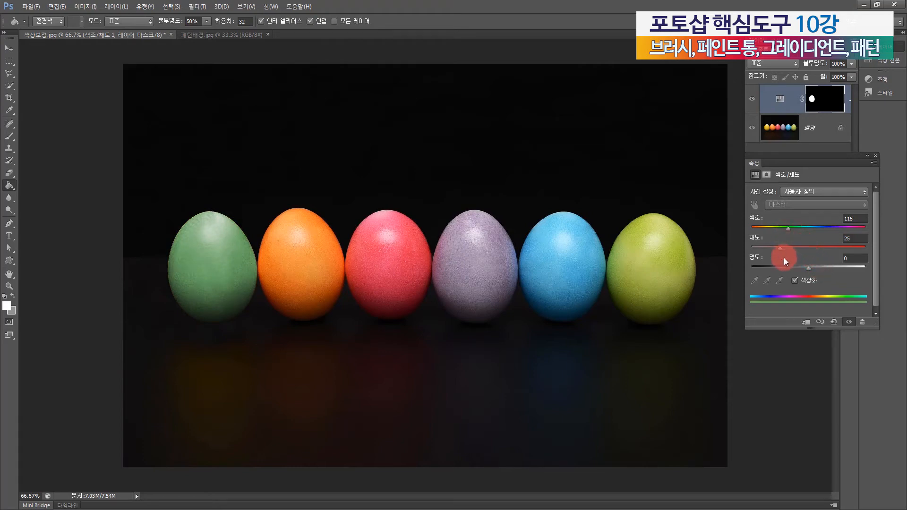
Set the egg adjustment's saturation to 63 and its lightness to +23.
{"action": "left_click_drag", "start_coordinate": [782, 251], "coordinate": [833, 250]}
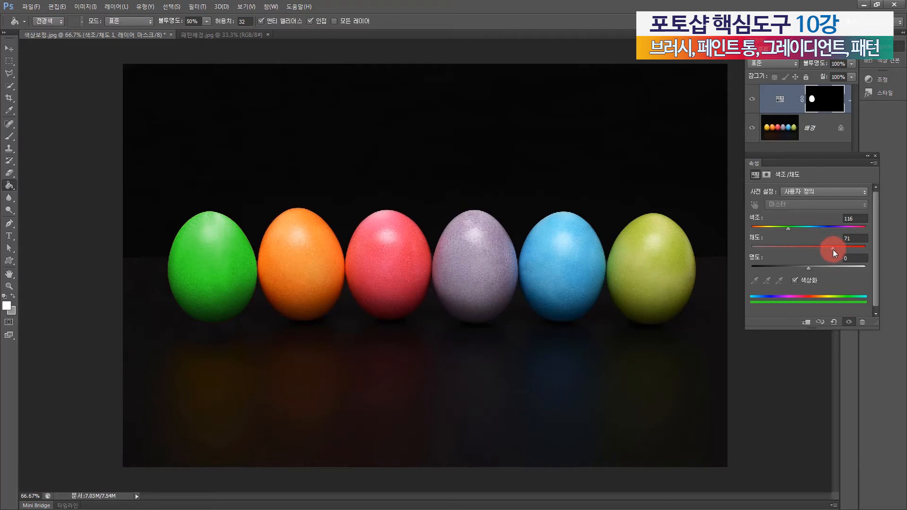
{"action": "mouse_move", "coordinate": [830, 248]}
{"action": "left_mouse_down"}
{"action": "mouse_move", "coordinate": [764, 249]}
{"action": "mouse_move", "coordinate": [824, 249]}
{"action": "left_mouse_up"}
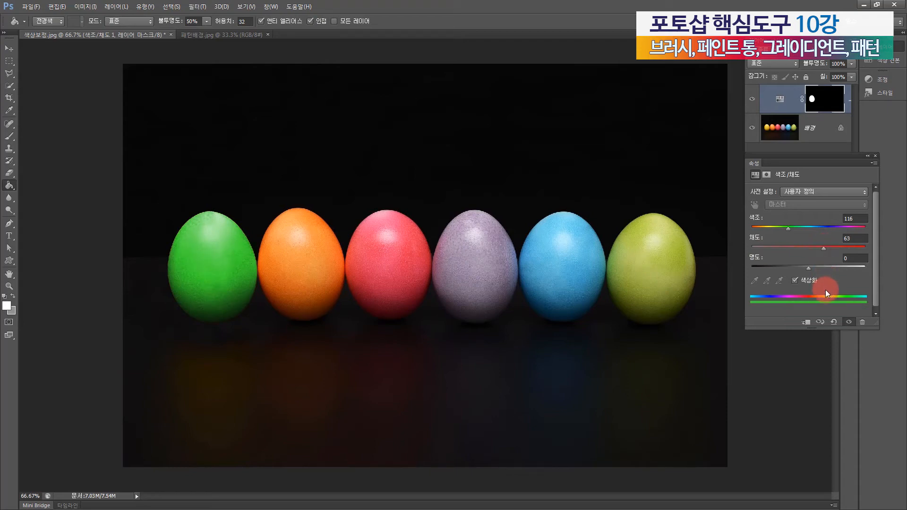
{"action": "mouse_move", "coordinate": [808, 268]}
{"action": "left_mouse_down"}
{"action": "mouse_move", "coordinate": [841, 271]}
{"action": "mouse_move", "coordinate": [786, 270]}
{"action": "mouse_move", "coordinate": [821, 269]}
{"action": "left_mouse_up"}
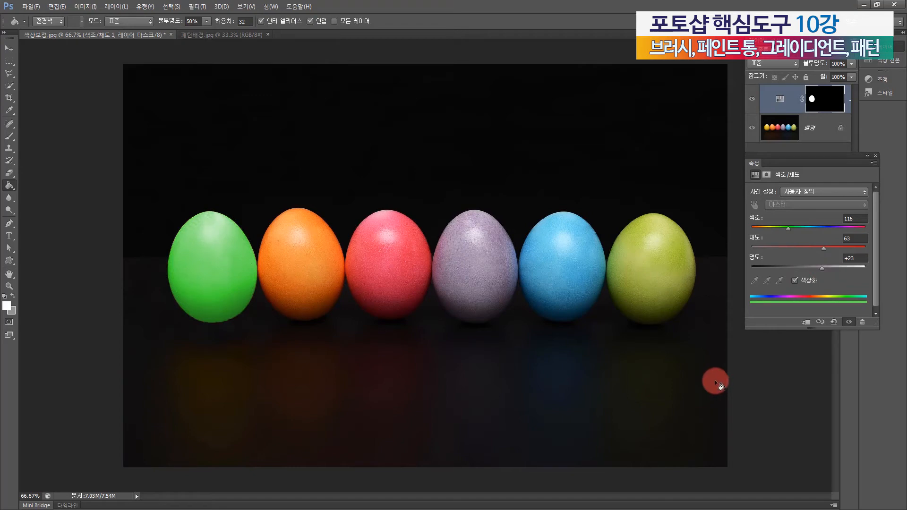
Close the egg's Hue/Saturation settings, reopen them from the adjustment layer and raise the hue.
{"action": "left_click", "coordinate": [876, 155]}
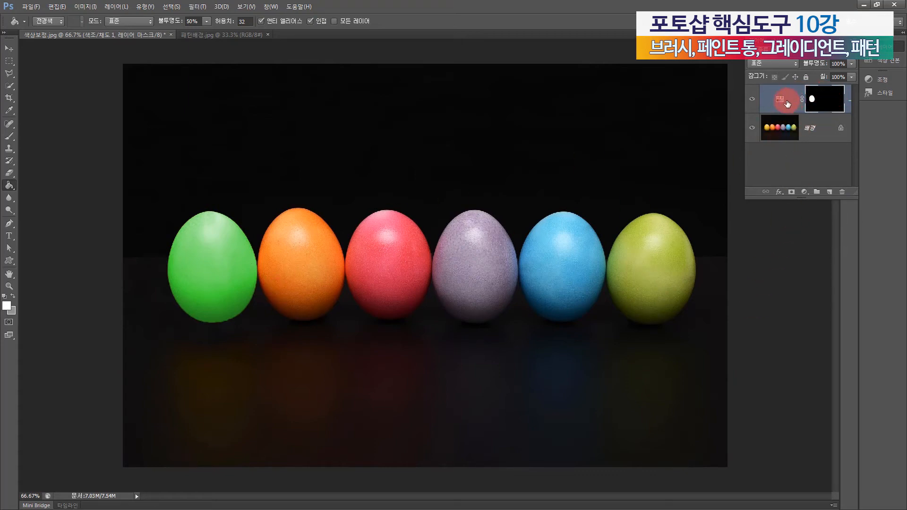
{"action": "double_click", "coordinate": [785, 99]}
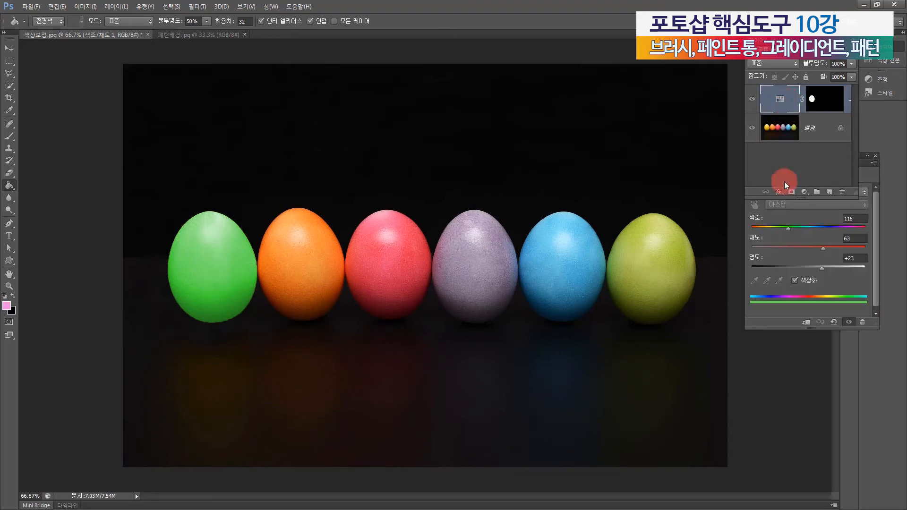
{"action": "left_click_drag", "start_coordinate": [788, 228], "coordinate": [820, 227]}
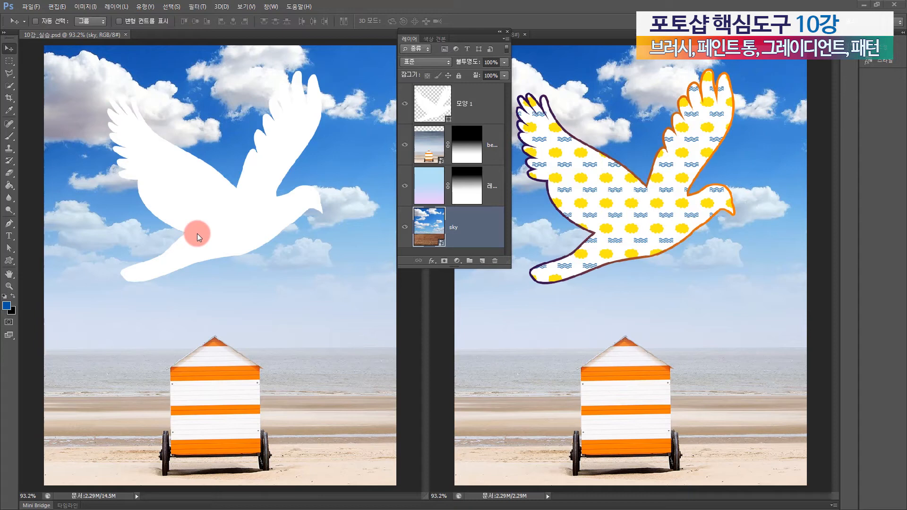
Create a new 100 x 100 pixel RGB document at 72 pixels/inch with a white background.
{"action": "left_click", "coordinate": [30, 7]}
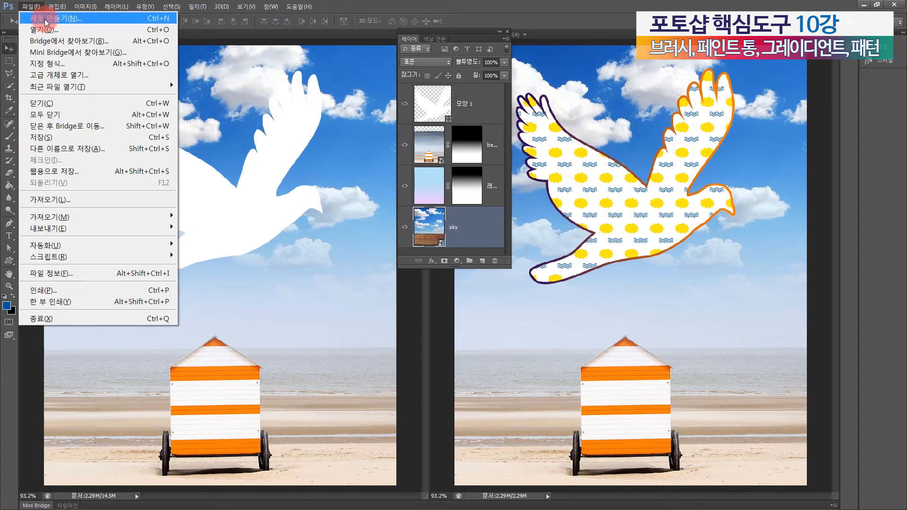
{"action": "left_click", "coordinate": [46, 20]}
{"action": "left_click", "coordinate": [207, 112]}
{"action": "double_click", "coordinate": [202, 126]}
{"action": "double_click", "coordinate": [196, 112]}
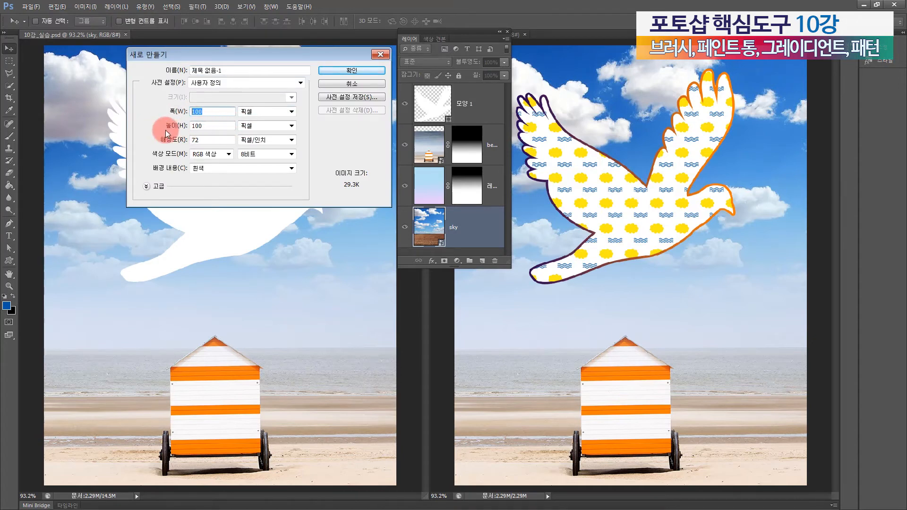
{"action": "left_click", "coordinate": [349, 71]}
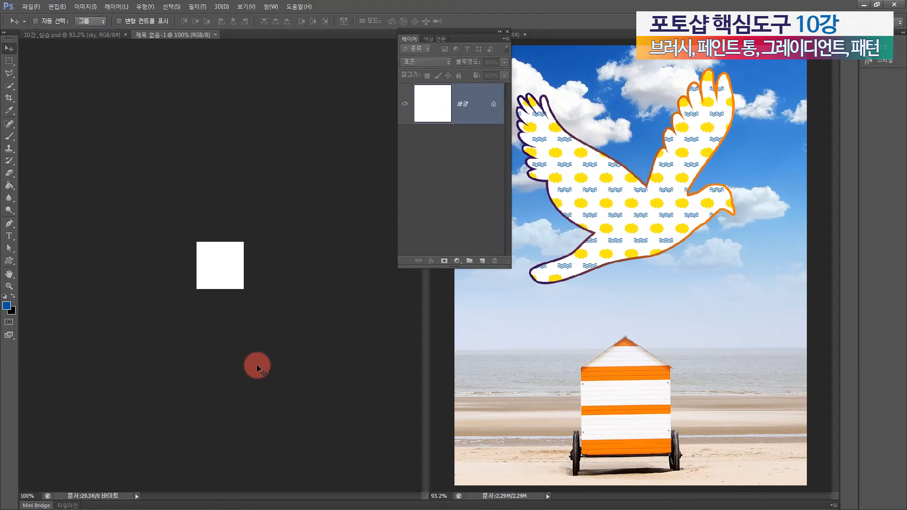
Draw a solid cloud custom shape about 46 x 33 px in the upper-left part of the new canvas.
{"action": "double_click", "coordinate": [9, 274]}
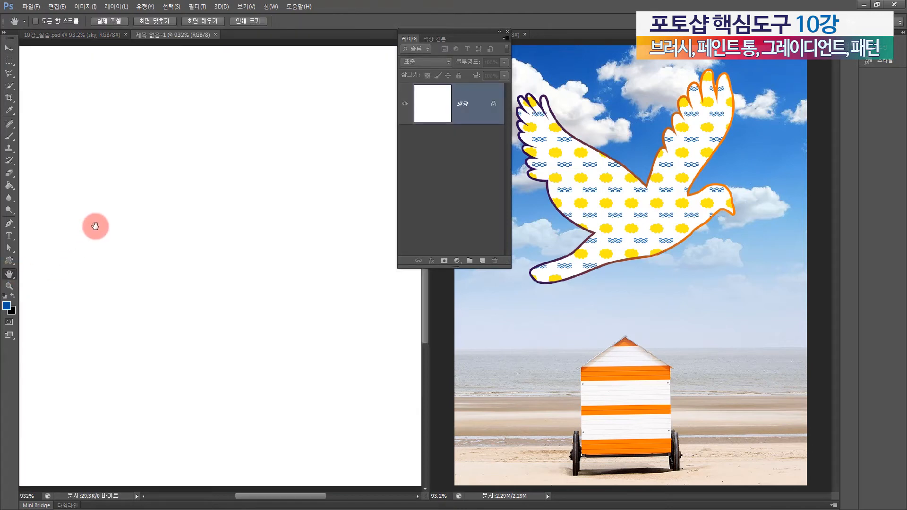
{"action": "key", "text": "ctrl+minus"}
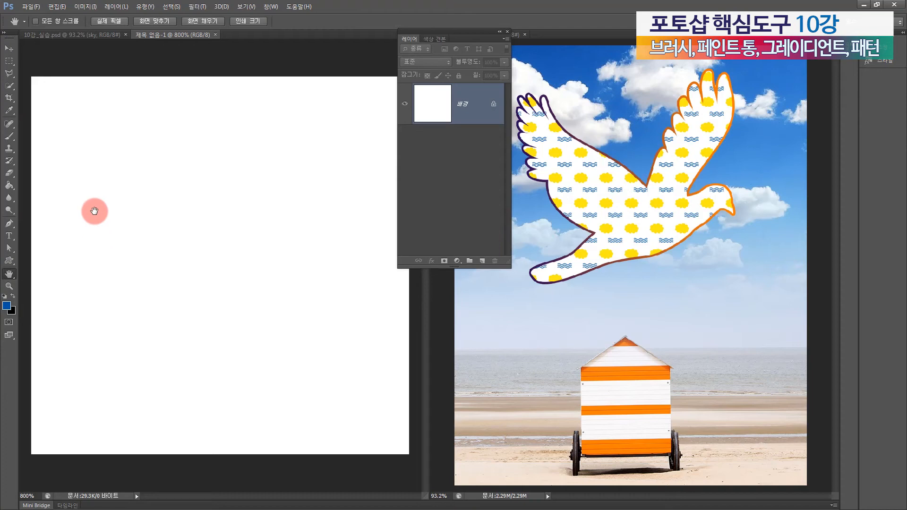
{"action": "key", "text": "ctrl+minus"}
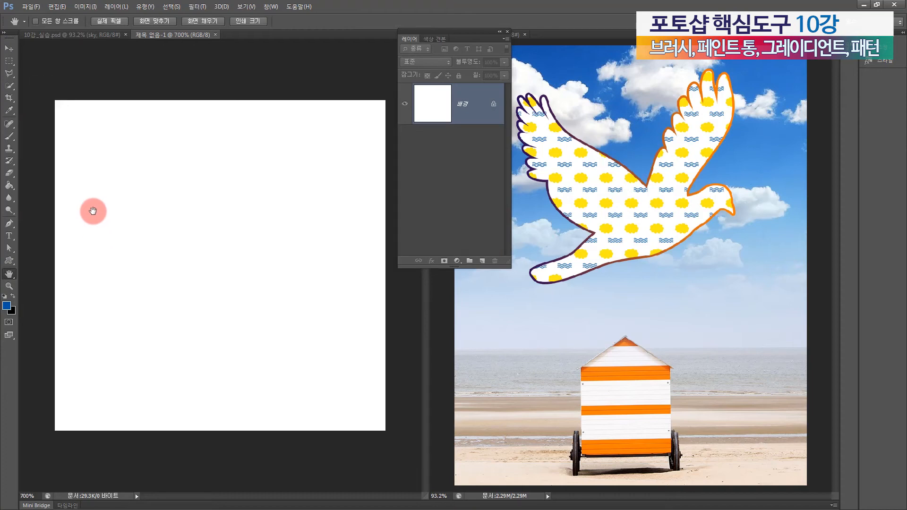
{"action": "left_click", "coordinate": [9, 260]}
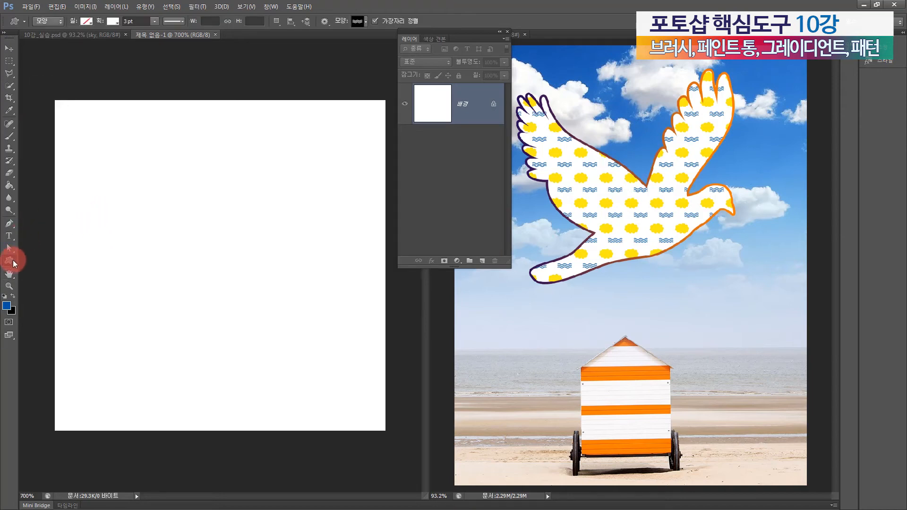
{"action": "left_click", "coordinate": [366, 22]}
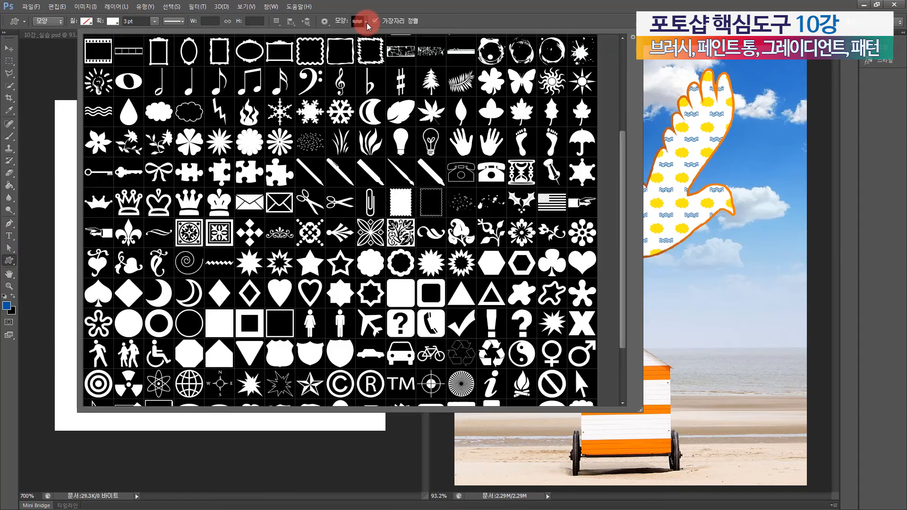
{"action": "double_click", "coordinate": [159, 111]}
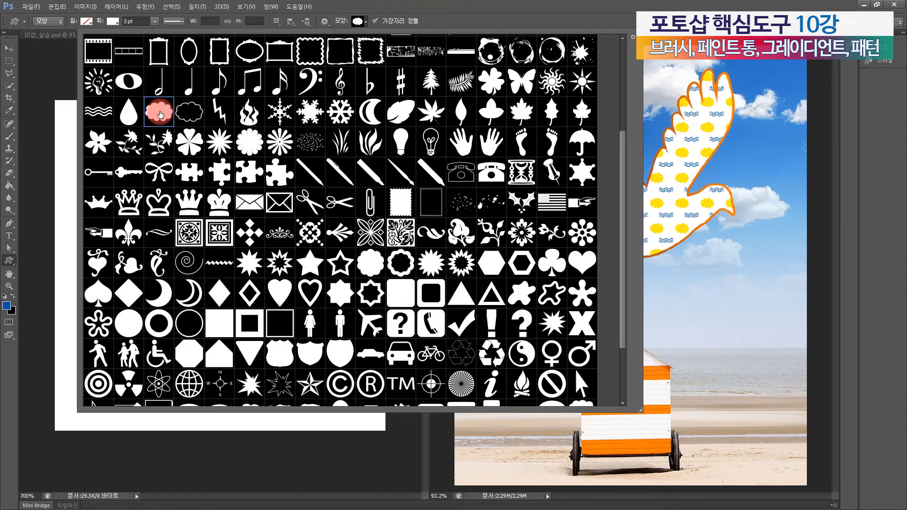
{"action": "left_click_drag", "start_coordinate": [81, 138], "coordinate": [248, 247]}
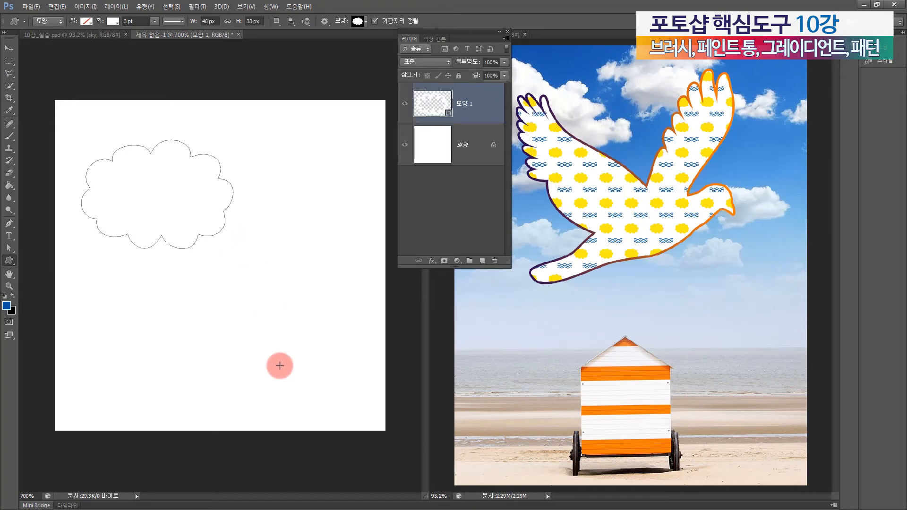
Set the cloud shape's stroke to none and its fill to yellow.
{"action": "left_click", "coordinate": [112, 20]}
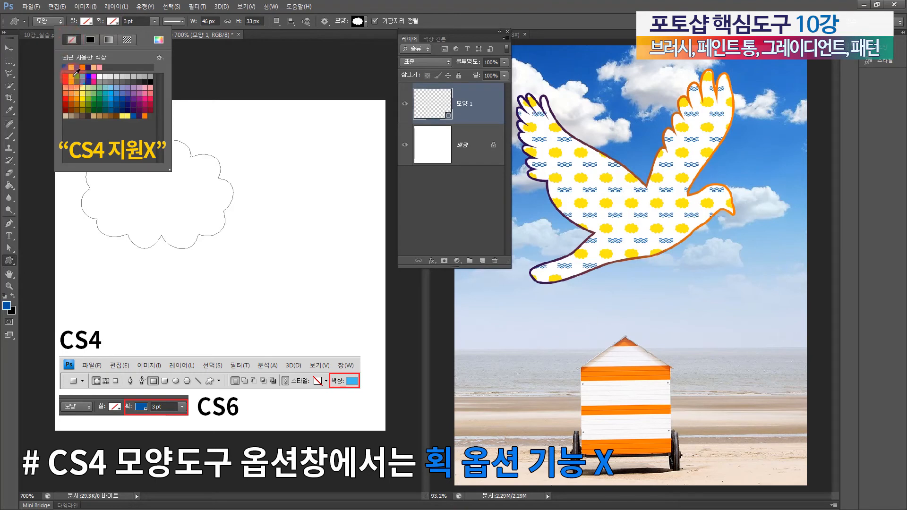
{"action": "left_click", "coordinate": [85, 21]}
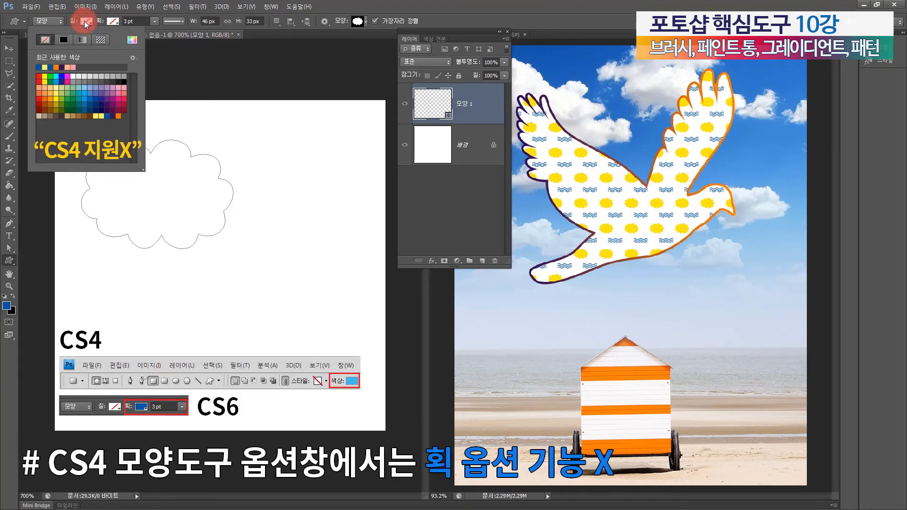
{"action": "left_click", "coordinate": [103, 114]}
{"action": "left_click", "coordinate": [9, 48]}
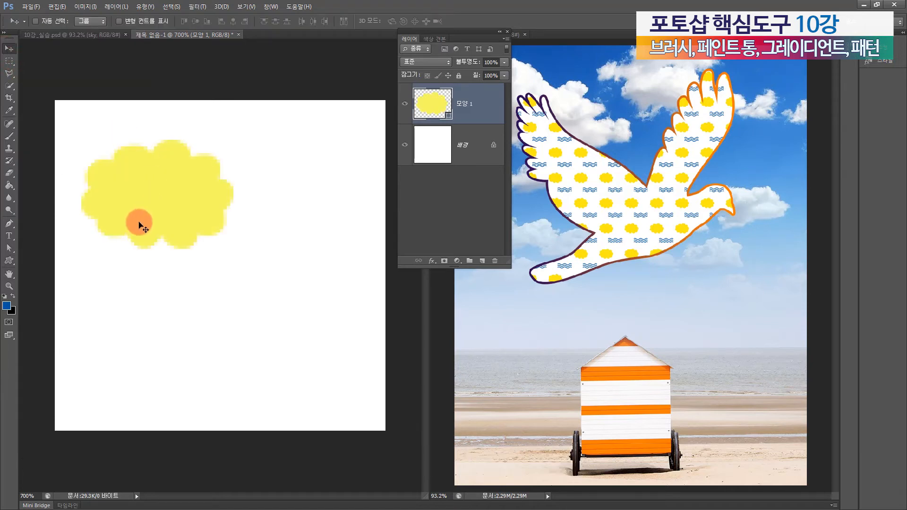
Draw a three-line waves custom shape about 51 x 17 px below and to the right of the cloud.
{"action": "left_click", "coordinate": [8, 260]}
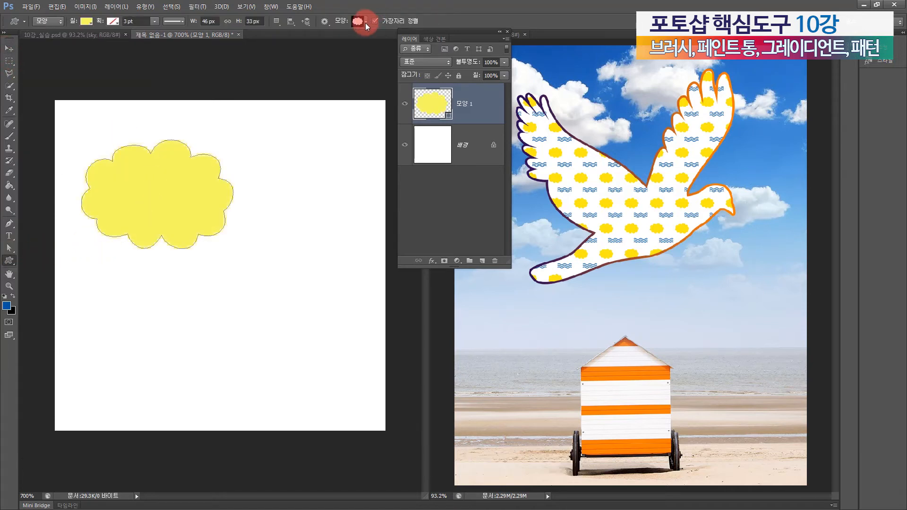
{"action": "left_click", "coordinate": [365, 22]}
{"action": "left_click", "coordinate": [99, 116]}
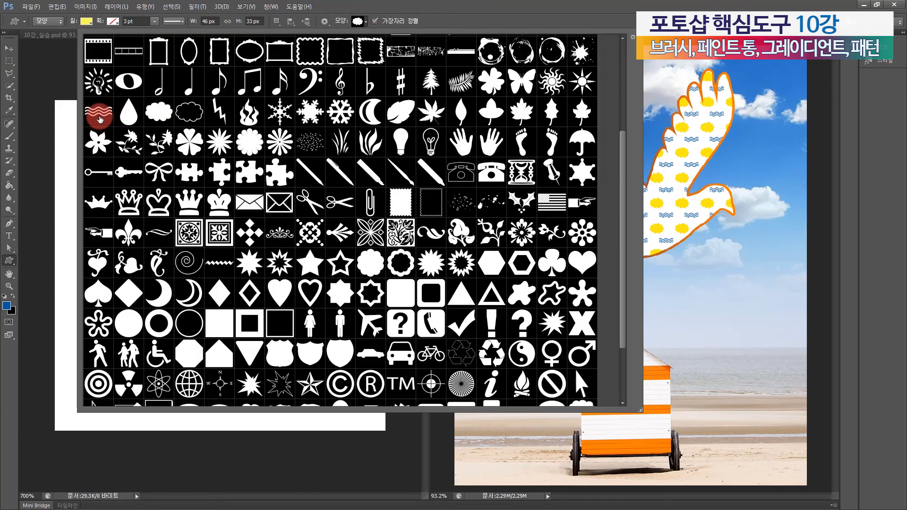
{"action": "double_click", "coordinate": [100, 118]}
{"action": "left_click_drag", "start_coordinate": [199, 339], "coordinate": [363, 274]}
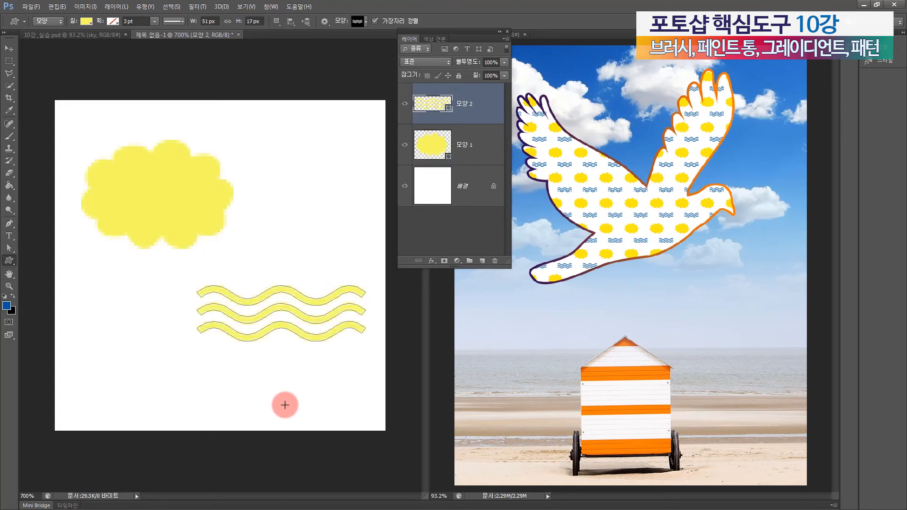
Enlarge and reposition the waves with Free Transform to about 70 x 24 px, and enlarge the cloud slightly.
{"action": "key", "text": "ctrl+t"}
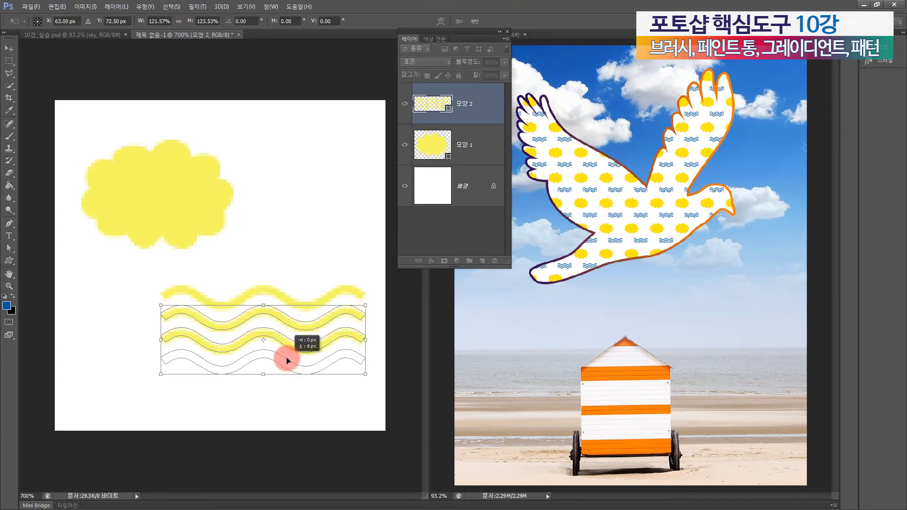
{"action": "left_click_drag", "start_coordinate": [287, 360], "coordinate": [286, 357]}
{"action": "left_click_drag", "start_coordinate": [160, 300], "coordinate": [146, 288]}
{"action": "left_click_drag", "start_coordinate": [265, 331], "coordinate": [268, 329]}
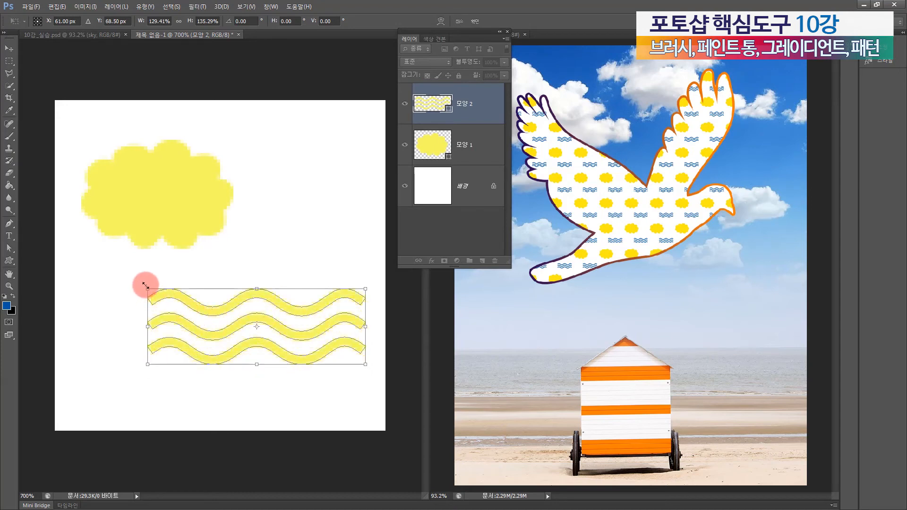
{"action": "left_click_drag", "start_coordinate": [146, 286], "coordinate": [135, 283]}
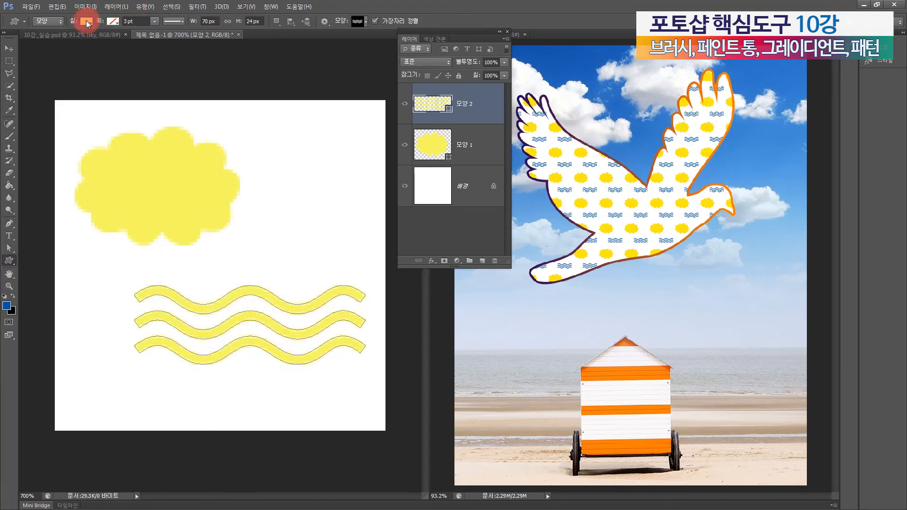
Change the waves shape's fill to blue and switch to the Move tool.
{"action": "left_click", "coordinate": [86, 21]}
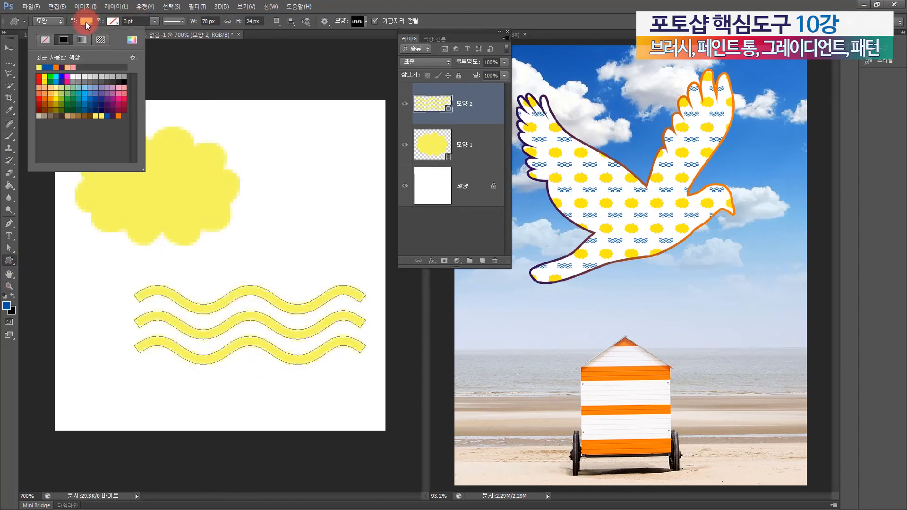
{"action": "left_click", "coordinate": [113, 113]}
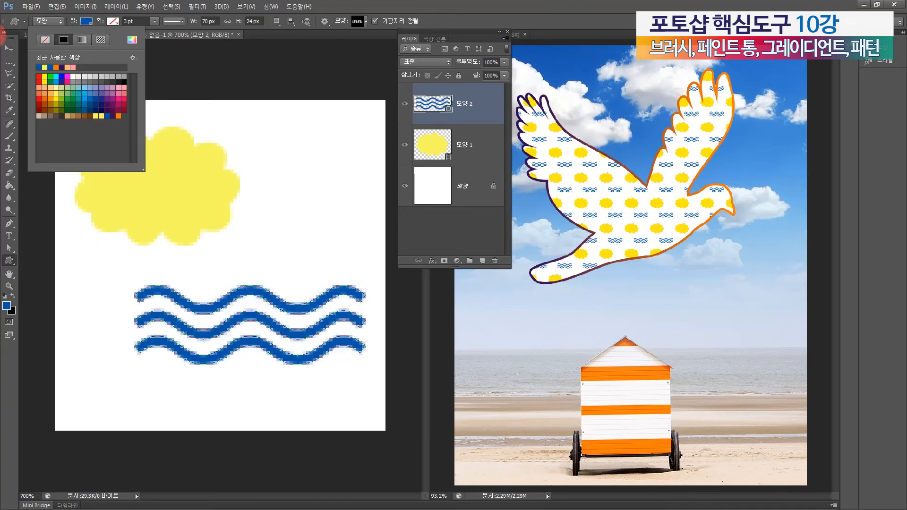
{"action": "key", "text": "v"}
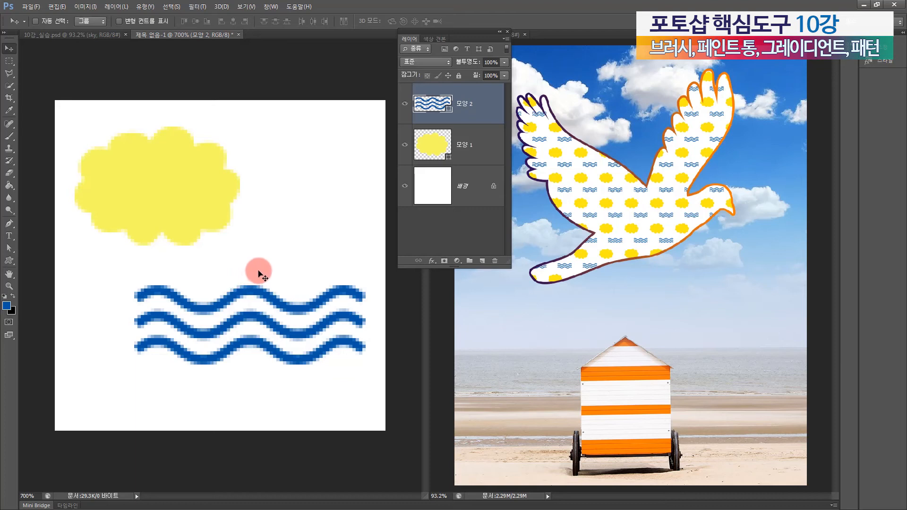
Hide the white background layer of the pattern document and select that layer.
{"action": "left_click", "coordinate": [405, 186]}
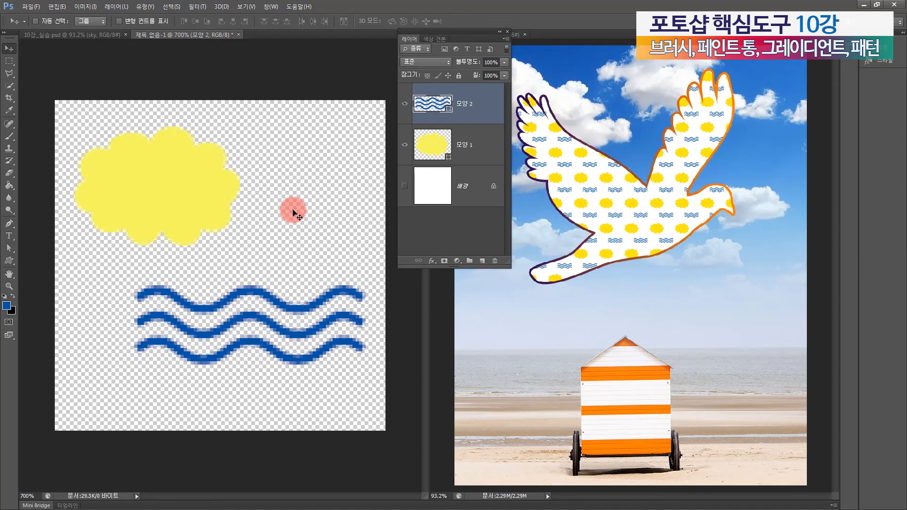
{"action": "left_click", "coordinate": [470, 194]}
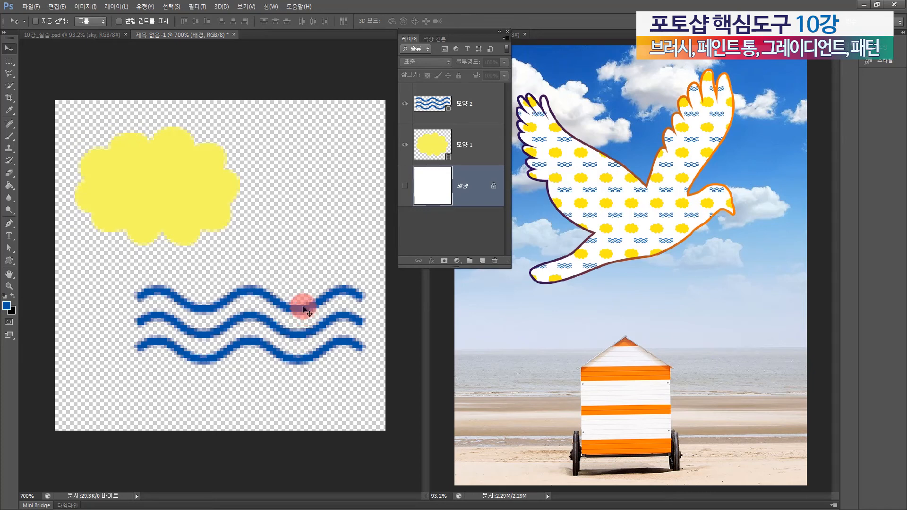
Define the transparent cloud-and-waves artwork as a pattern named CW.
{"action": "left_click", "coordinate": [57, 7]}
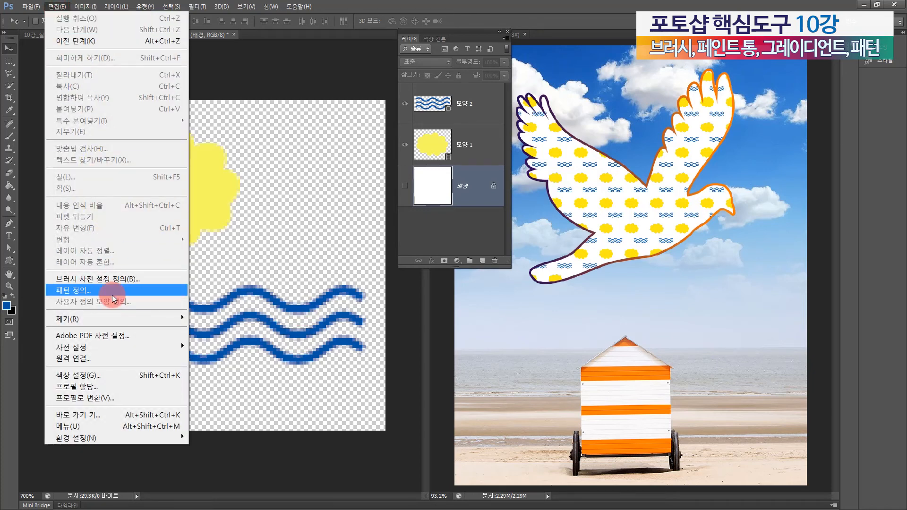
{"action": "left_click", "coordinate": [113, 298]}
{"action": "type", "text": "CW"}
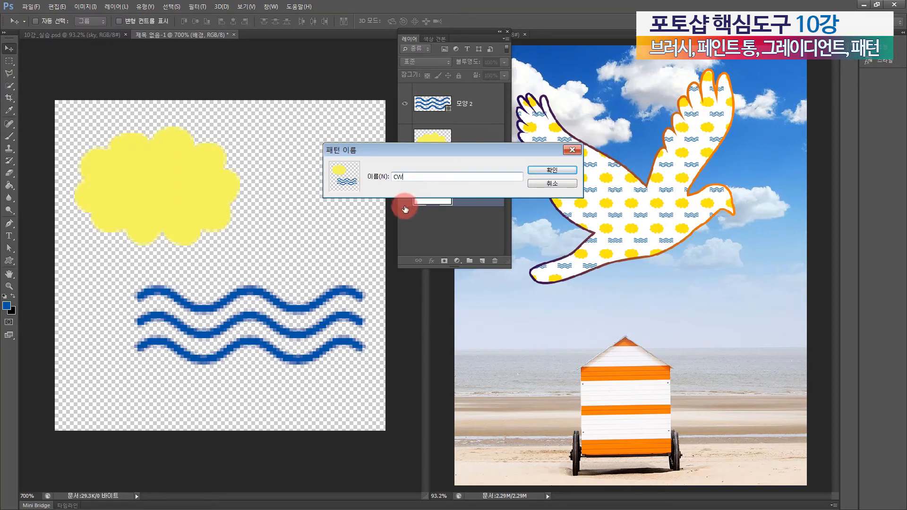
{"action": "left_click", "coordinate": [531, 169]}
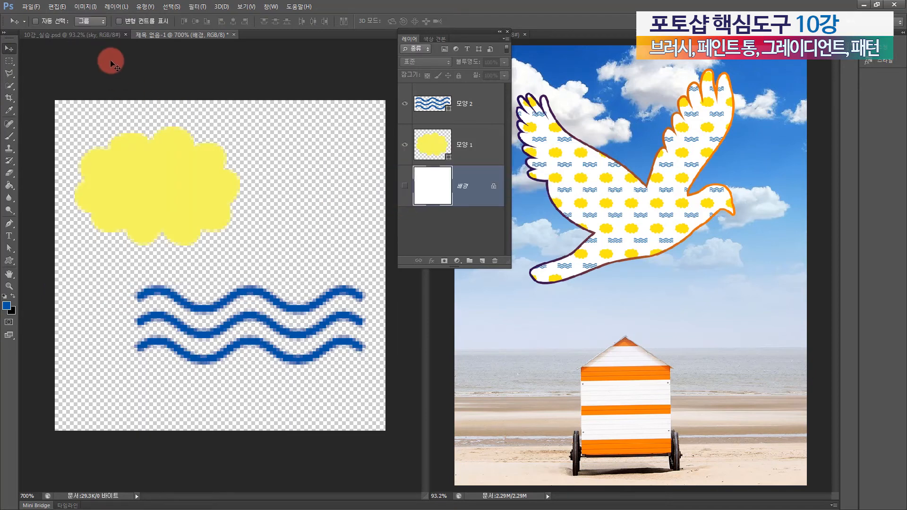
In 10강_실습.psd, apply a Pattern Overlay to the dove shape layer using the CW pattern at 57% scale.
{"action": "left_click", "coordinate": [54, 33]}
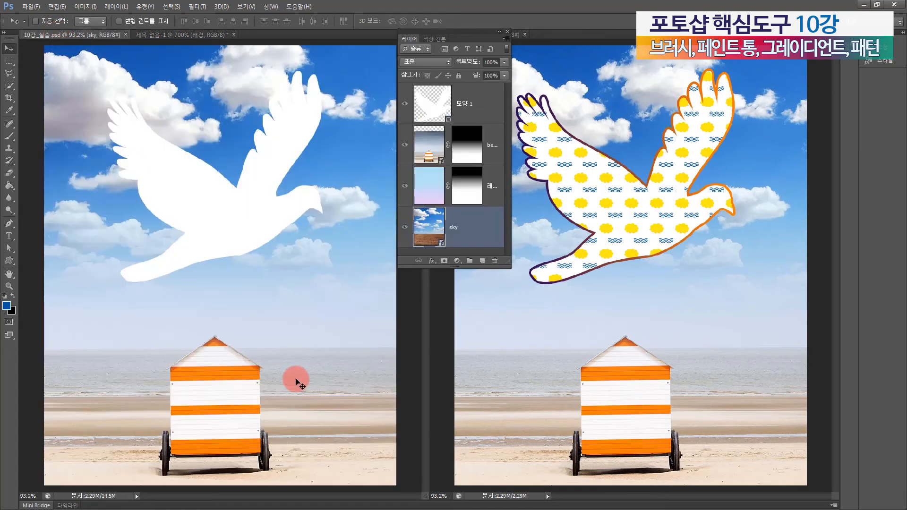
{"action": "left_click", "coordinate": [473, 100]}
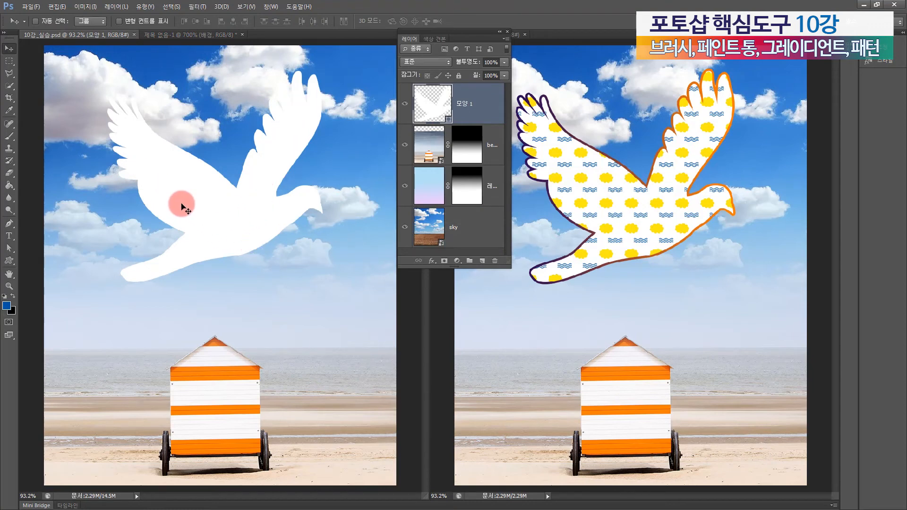
{"action": "left_click", "coordinate": [431, 261]}
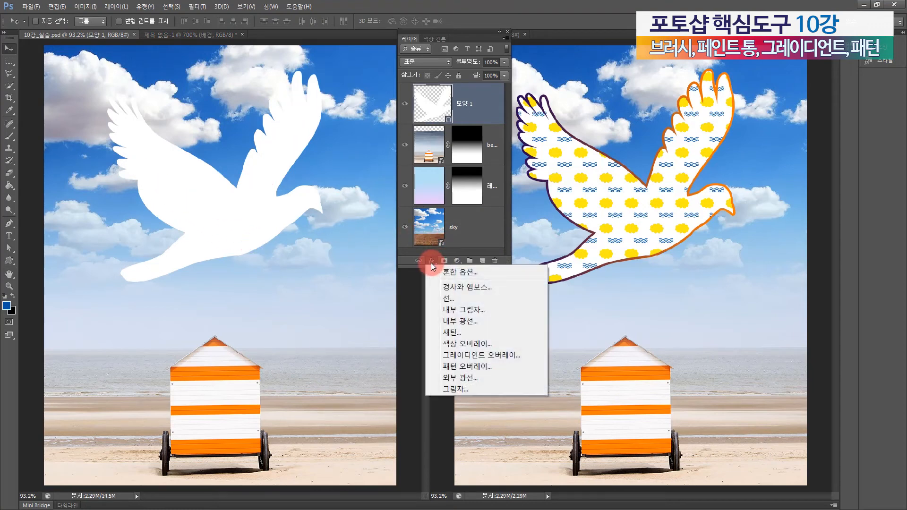
{"action": "left_click", "coordinate": [470, 367]}
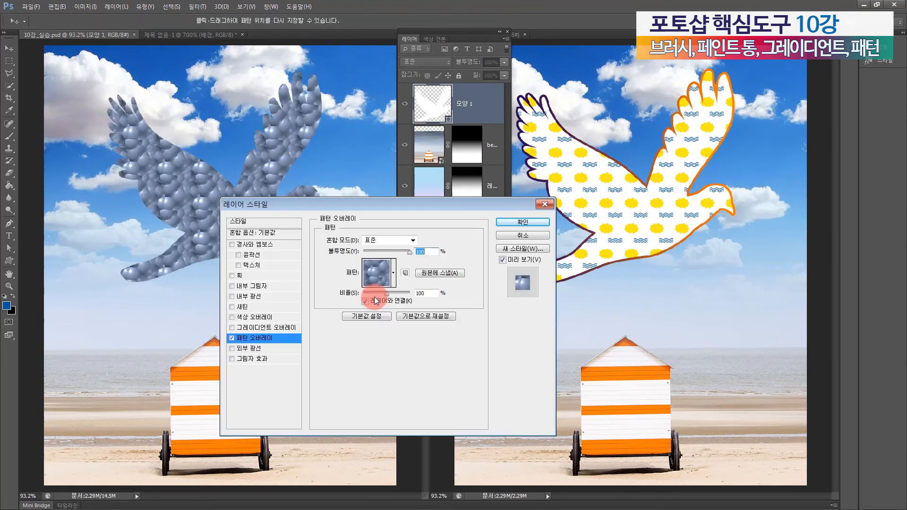
{"action": "left_click", "coordinate": [393, 272]}
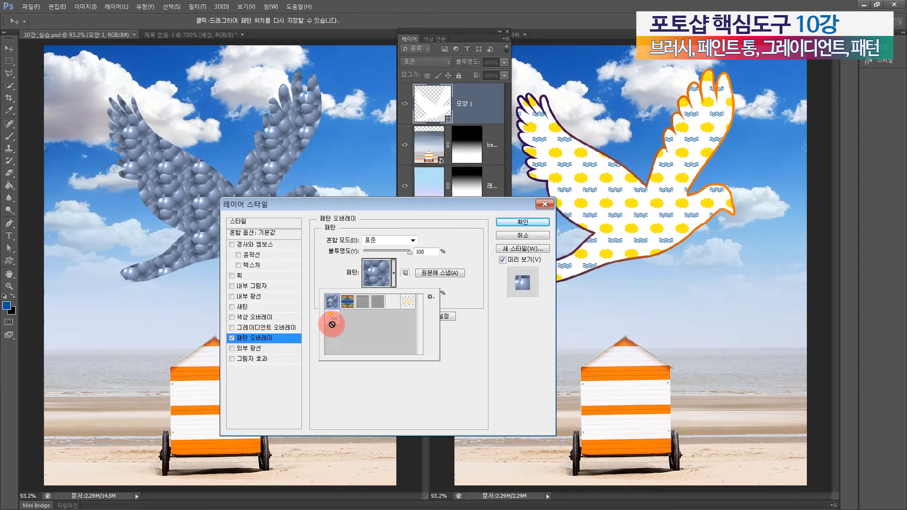
{"action": "left_click", "coordinate": [331, 321]}
{"action": "left_click", "coordinate": [469, 247]}
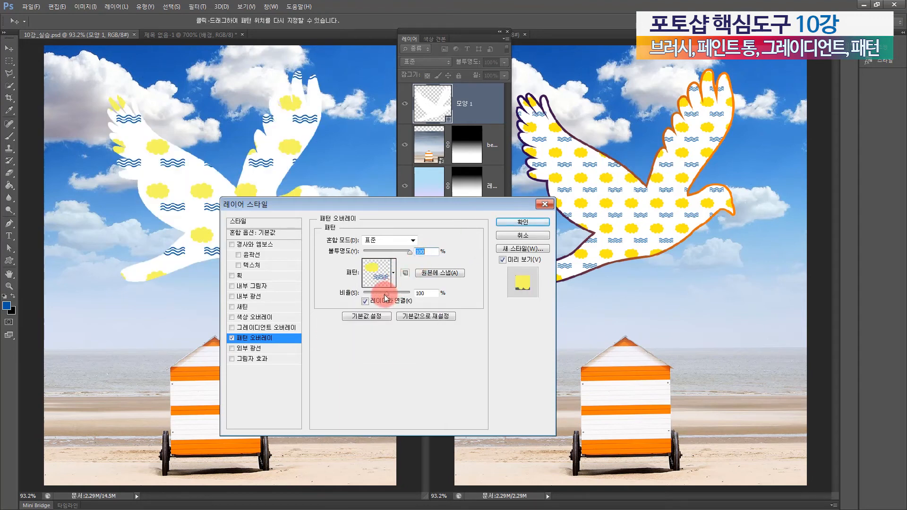
{"action": "left_click_drag", "start_coordinate": [384, 295], "coordinate": [376, 289]}
{"action": "left_click", "coordinate": [507, 222]}
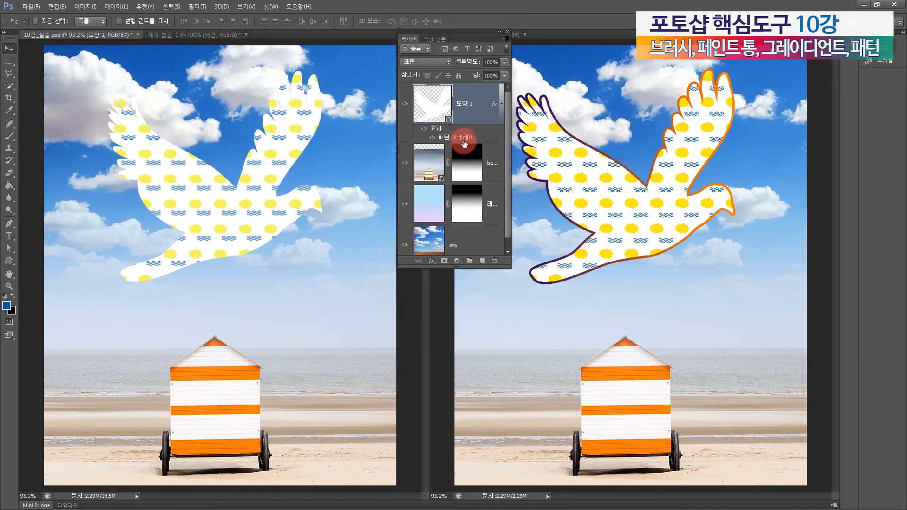
Add a Gradient Overlay to the dove's layer style using the orange-to-cyan gradient preset.
{"action": "double_click", "coordinate": [463, 143]}
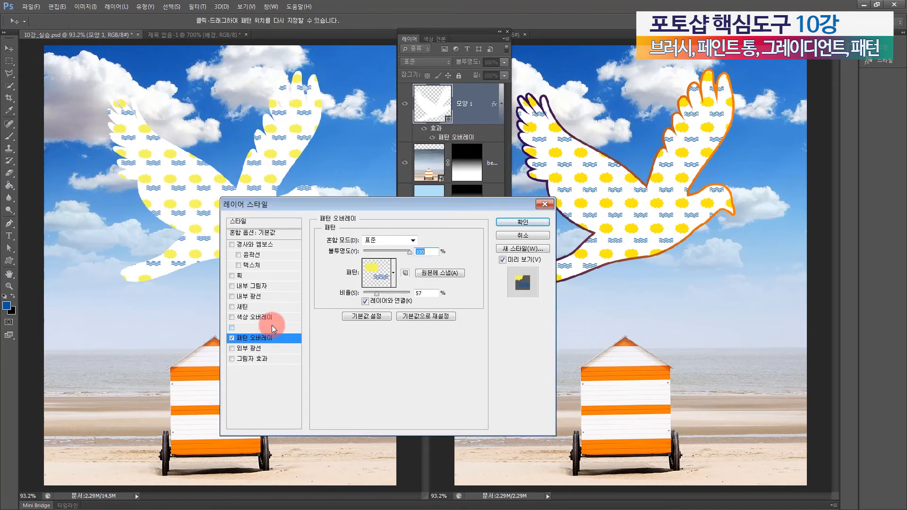
{"action": "left_click", "coordinate": [241, 328]}
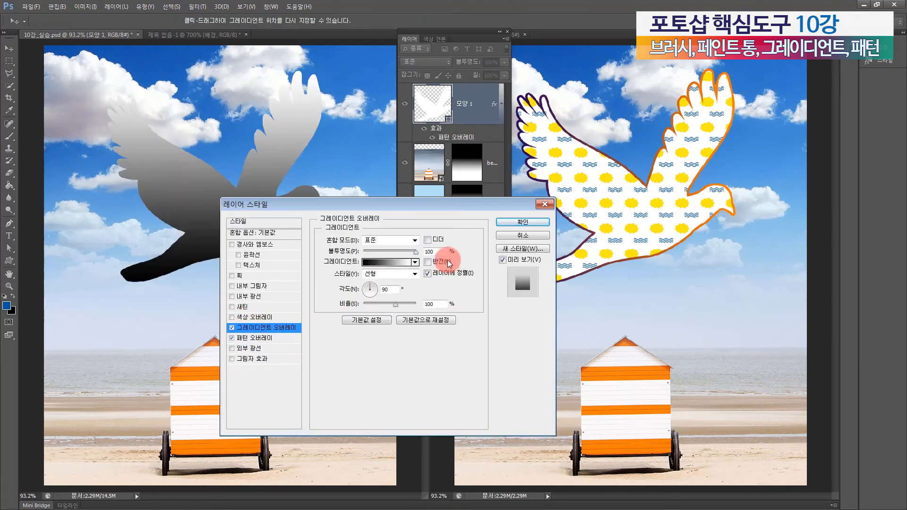
{"action": "left_click", "coordinate": [415, 262]}
{"action": "left_click", "coordinate": [342, 329]}
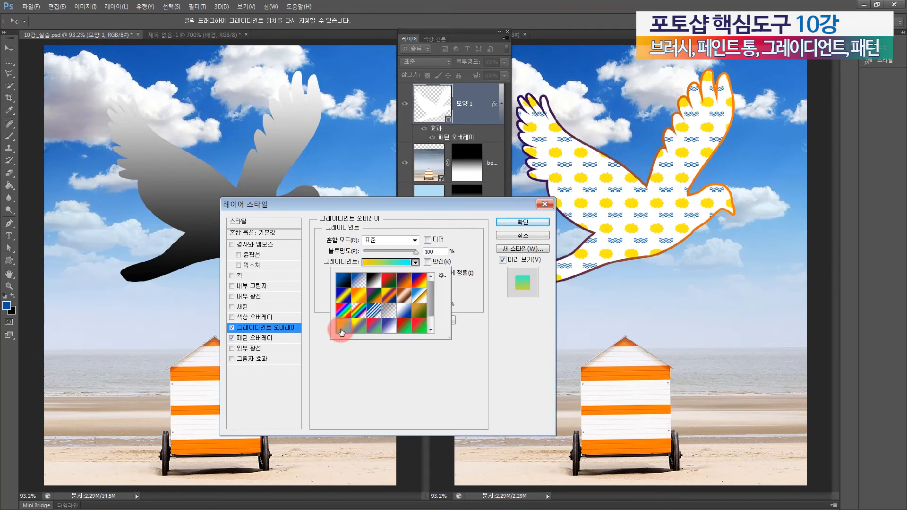
{"action": "left_click", "coordinate": [521, 225]}
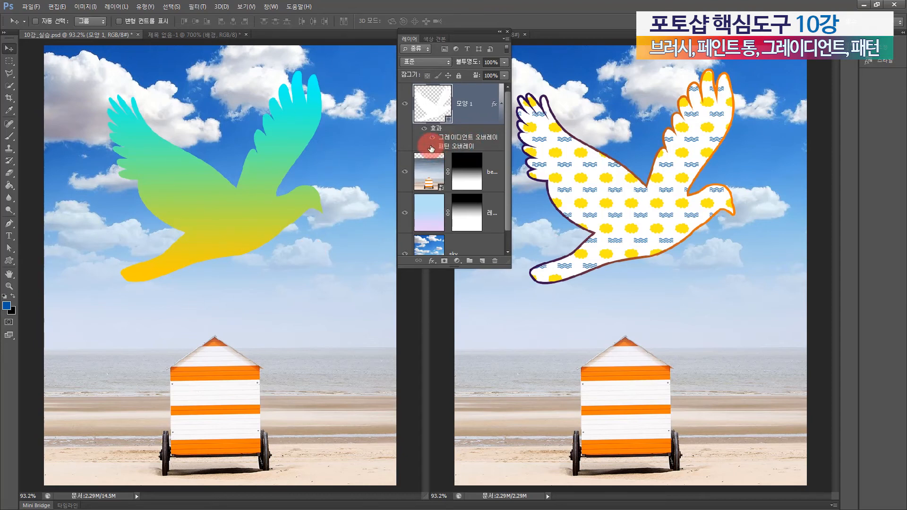
Create a new layer above the dove and fill it with the CW cloud-and-waves pattern.
{"action": "left_click", "coordinate": [482, 261]}
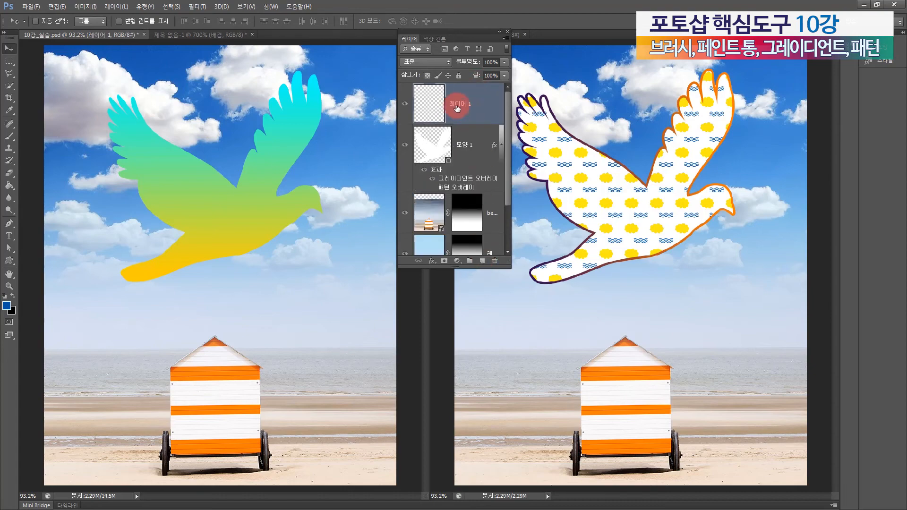
{"action": "left_click", "coordinate": [57, 6]}
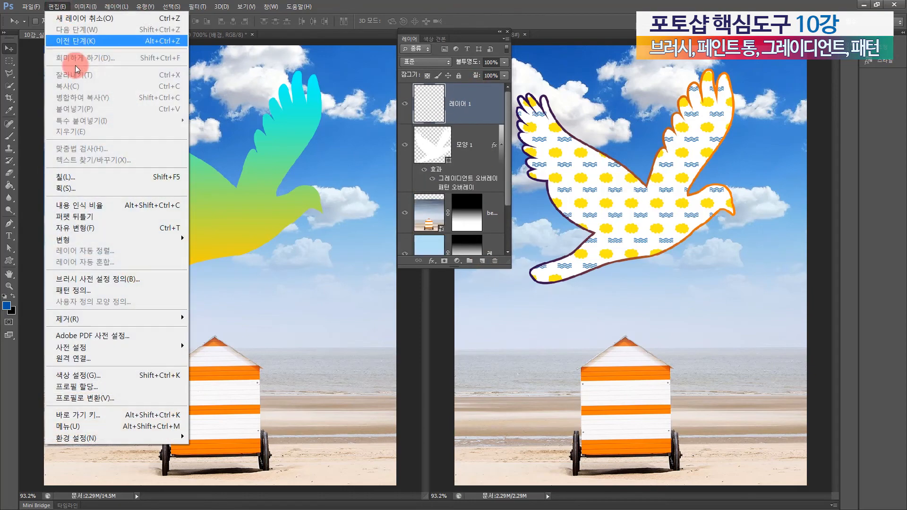
{"action": "left_click", "coordinate": [101, 178]}
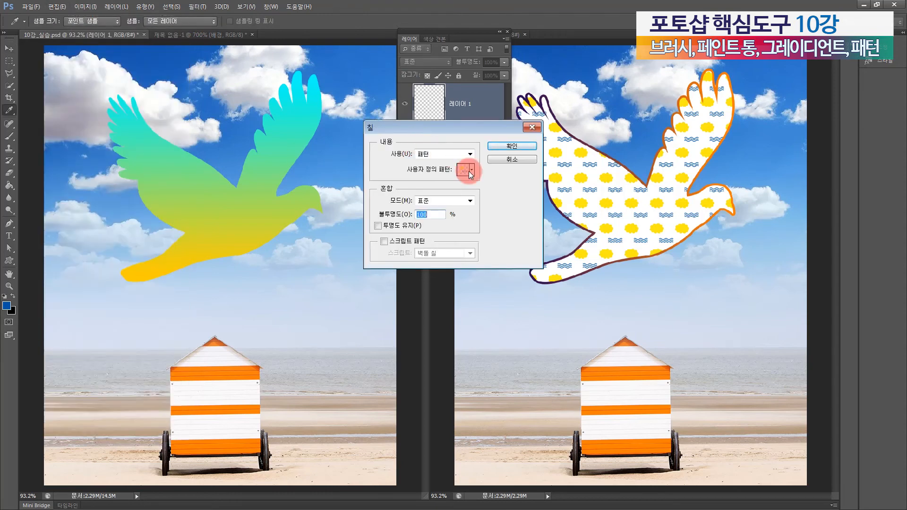
{"action": "left_click", "coordinate": [471, 170]}
{"action": "left_click", "coordinate": [512, 146]}
{"action": "key", "text": "v"}
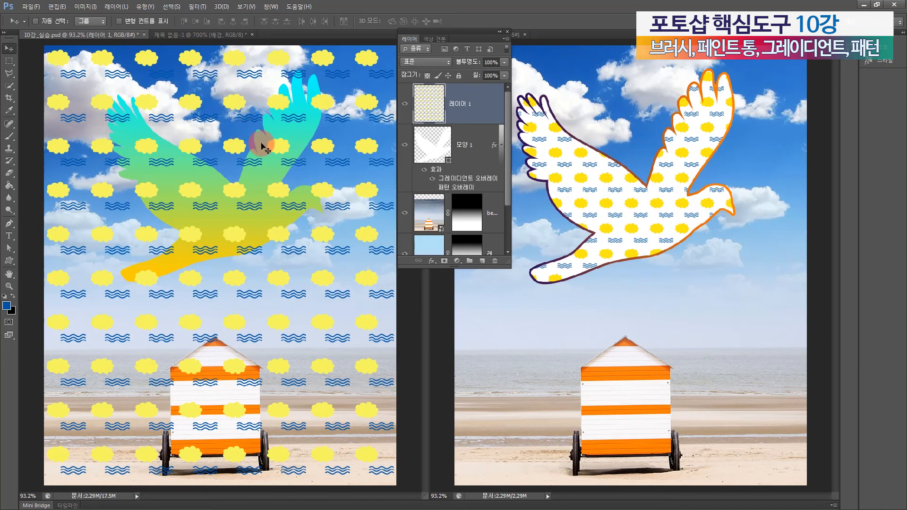
Scale the pattern-filled layer to about 69% with Free Transform and position it over the dove.
{"action": "key", "text": "ctrl+t"}
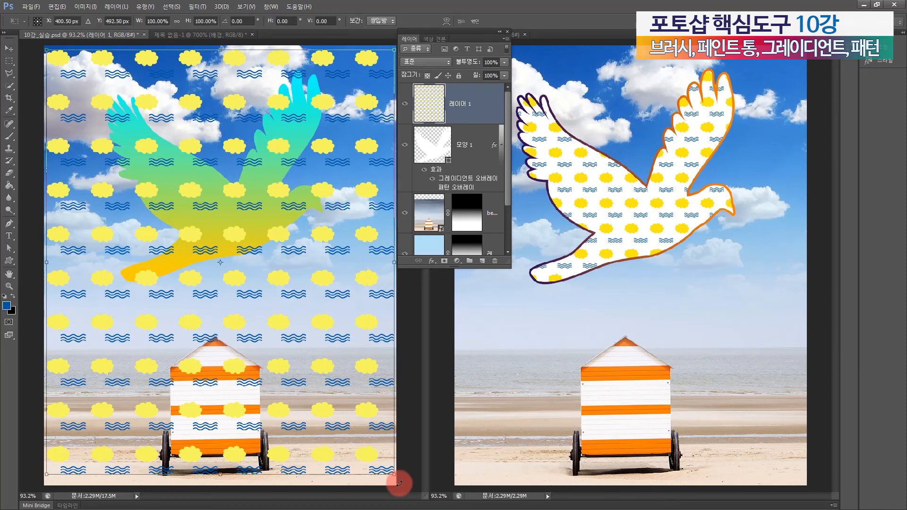
{"action": "left_click_drag", "start_coordinate": [394, 475], "coordinate": [263, 314]}
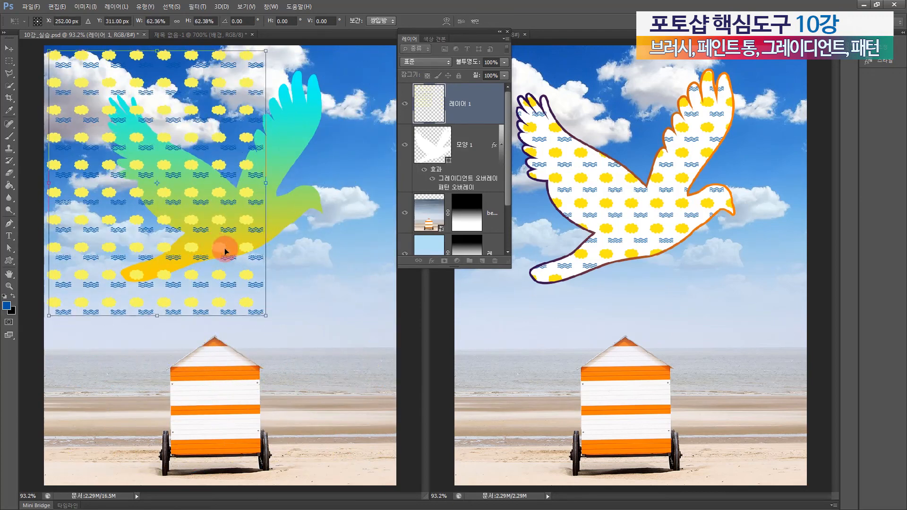
{"action": "left_click_drag", "start_coordinate": [217, 247], "coordinate": [240, 252]}
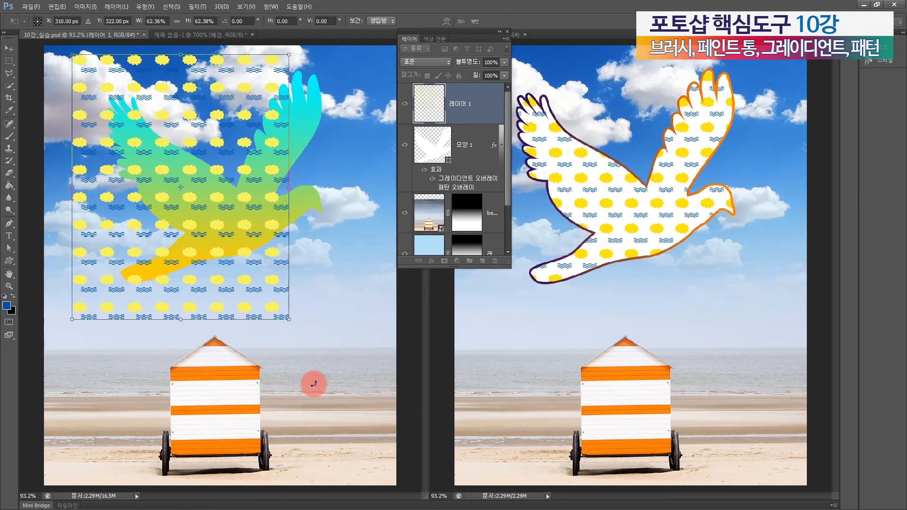
{"action": "left_click_drag", "start_coordinate": [290, 319], "coordinate": [352, 373]}
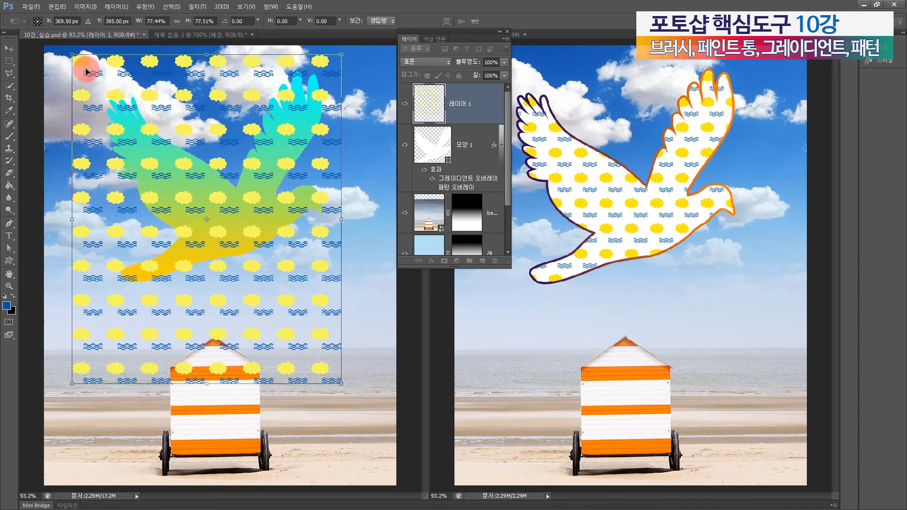
{"action": "left_click_drag", "start_coordinate": [77, 55], "coordinate": [110, 87]}
{"action": "left_click_drag", "start_coordinate": [269, 292], "coordinate": [265, 282]}
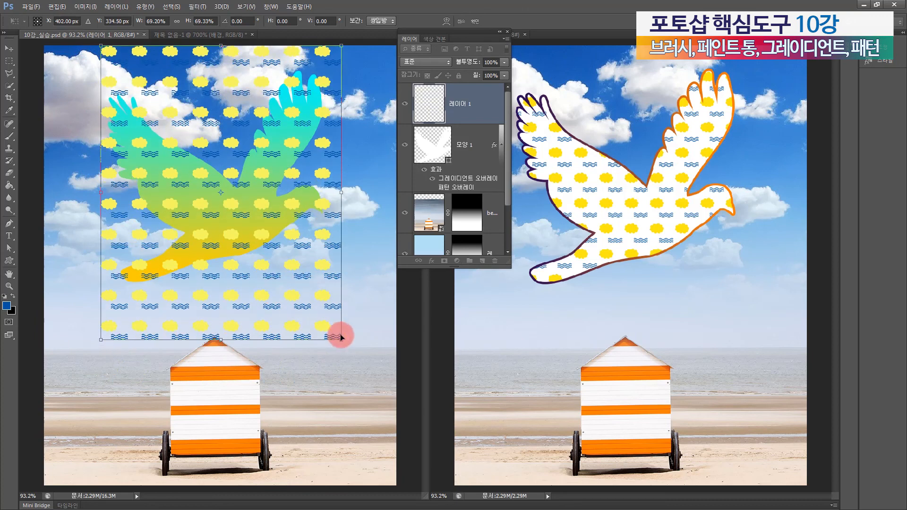
{"action": "key", "text": "Return"}
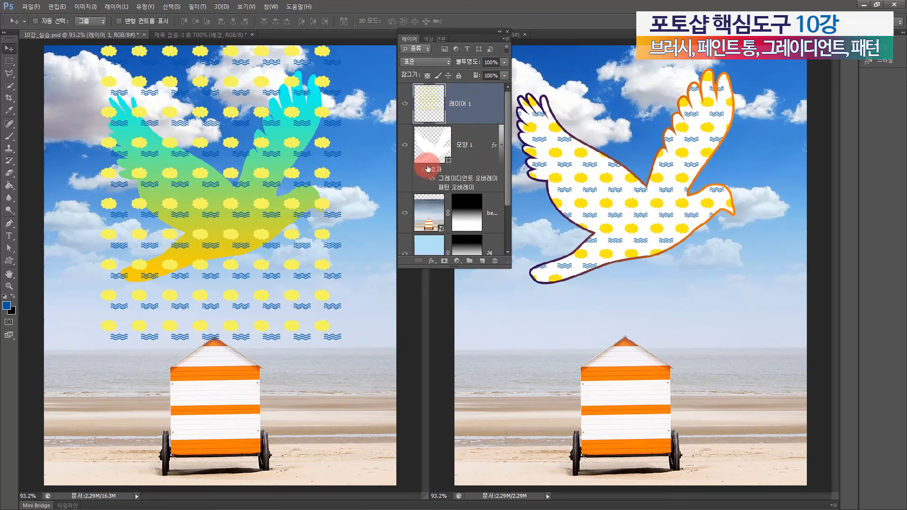
Load the dove's outline as a selection, invert it and delete the pattern outside the dove on the pattern layer.
{"action": "key", "text": "alt"}
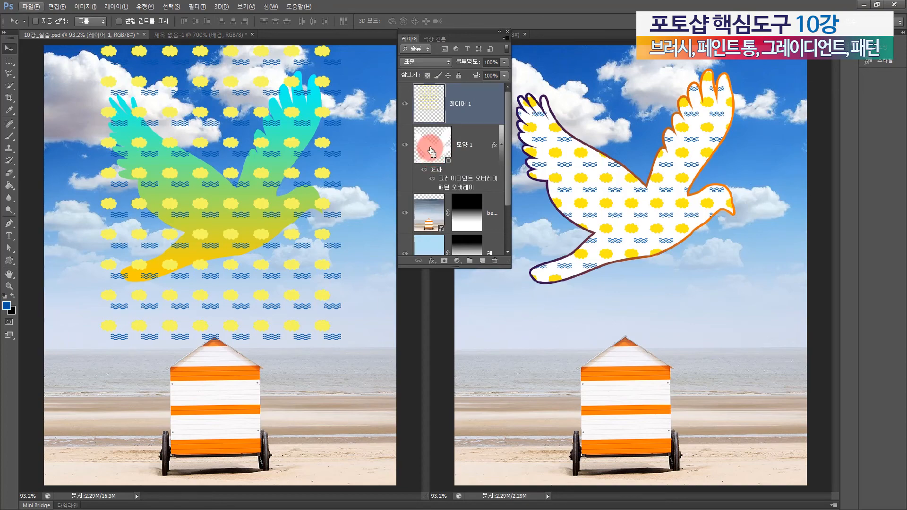
{"action": "left_click", "coordinate": [431, 150], "text": "ctrl"}
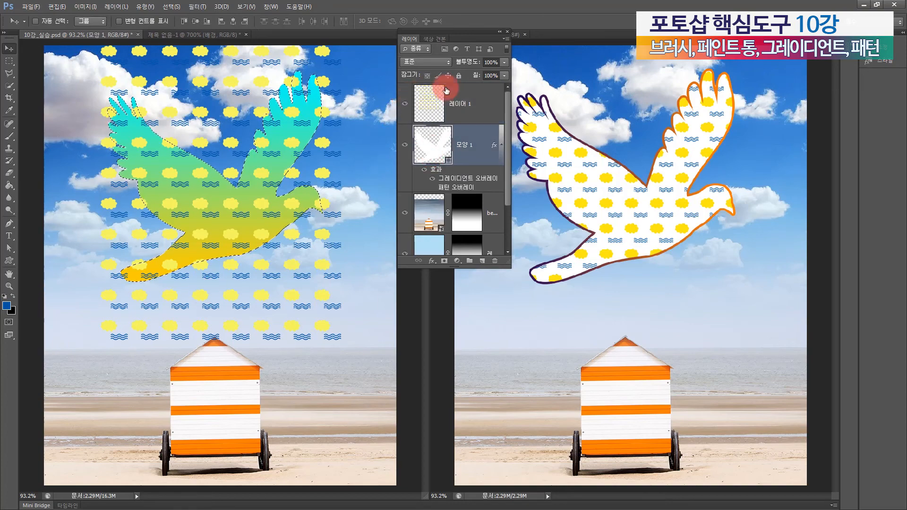
{"action": "left_click", "coordinate": [470, 103]}
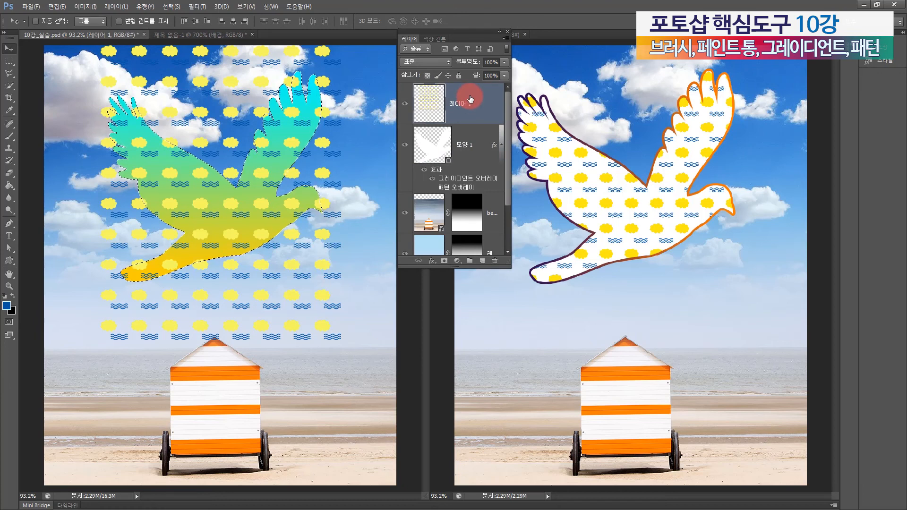
{"action": "key", "text": "ctrl+shift+i"}
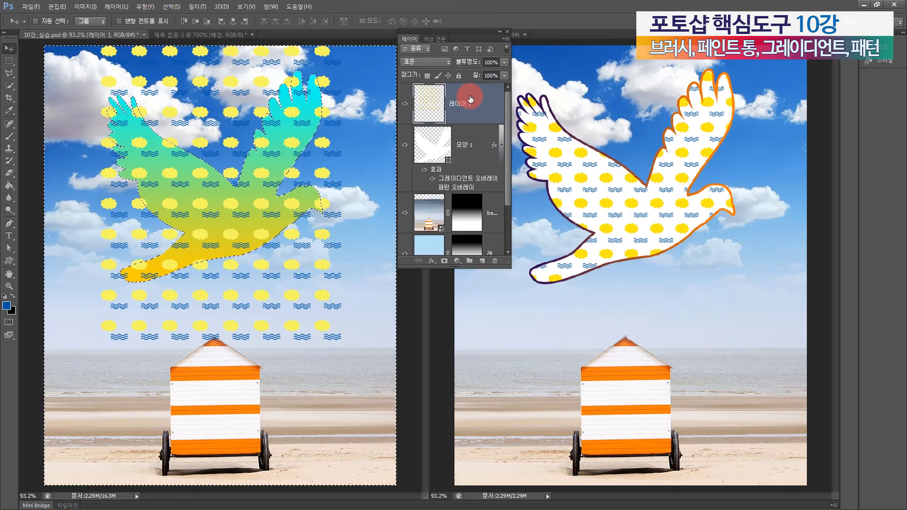
{"action": "key", "text": "Delete"}
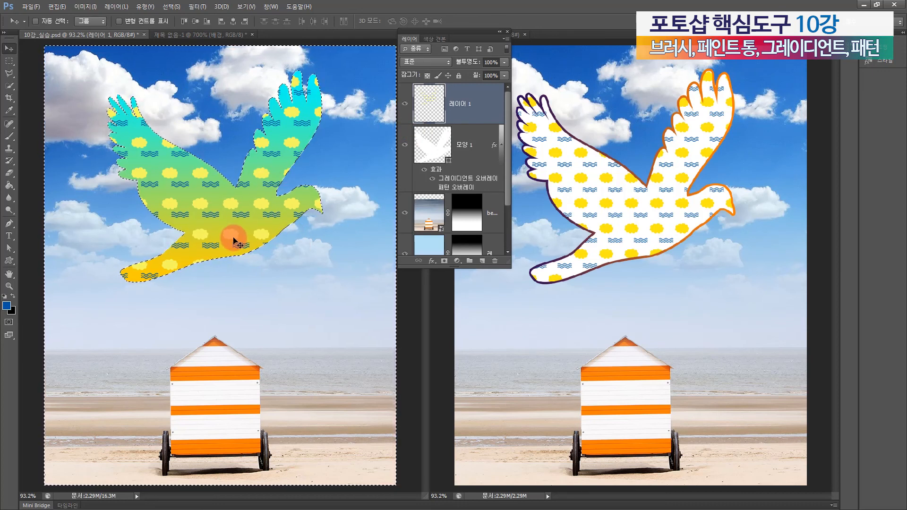
Delete the pattern-filled layer and select the dove shape layer.
{"action": "left_click", "coordinate": [495, 261]}
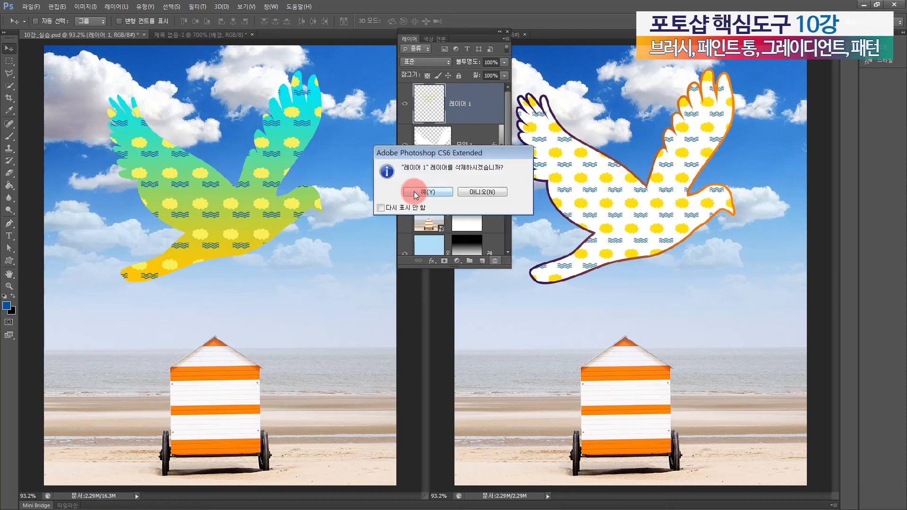
{"action": "left_click", "coordinate": [415, 193]}
{"action": "left_click", "coordinate": [451, 107]}
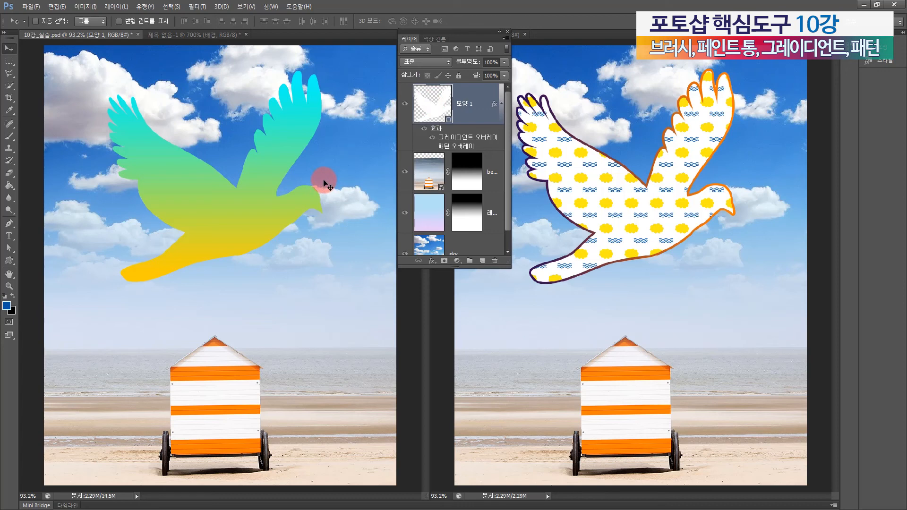
Add a Pattern fill layer above the dove using the cloud-and-waves pattern at 70% scale.
{"action": "left_click", "coordinate": [457, 260]}
{"action": "left_click", "coordinate": [470, 293]}
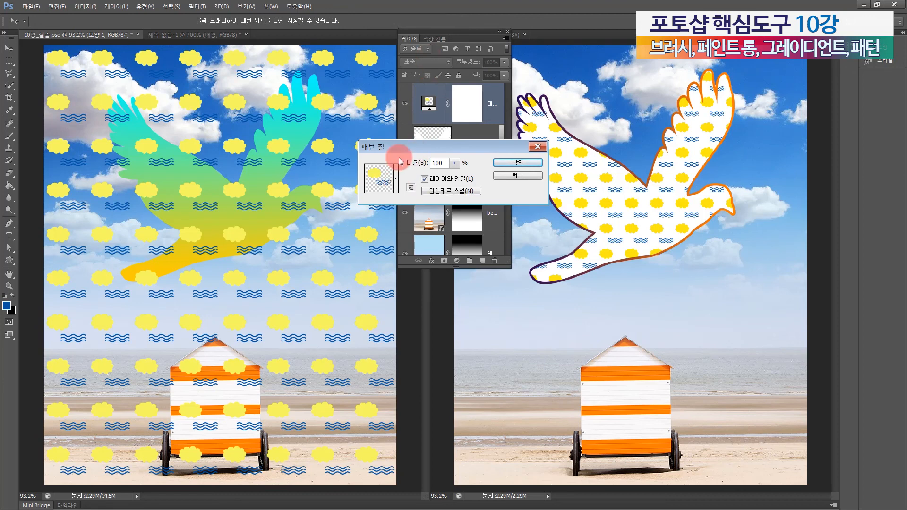
{"action": "left_click", "coordinate": [454, 163]}
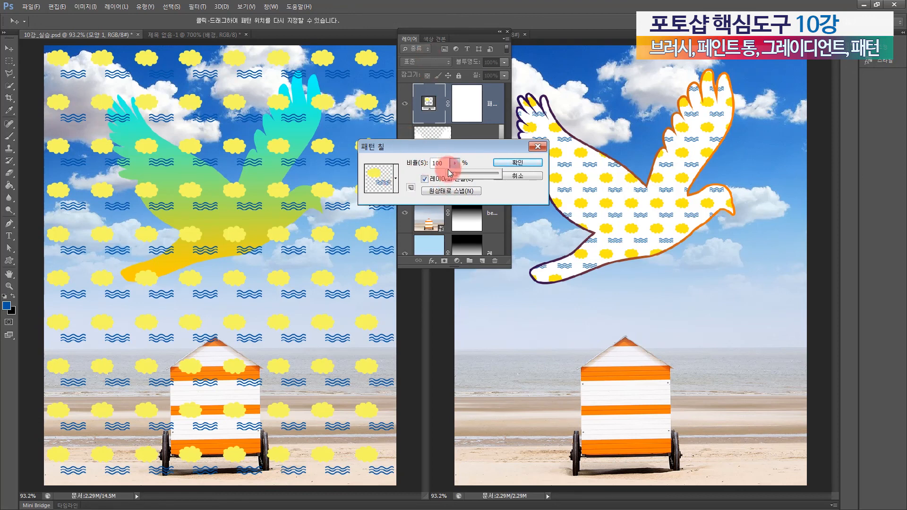
{"action": "left_click_drag", "start_coordinate": [454, 176], "coordinate": [453, 177]}
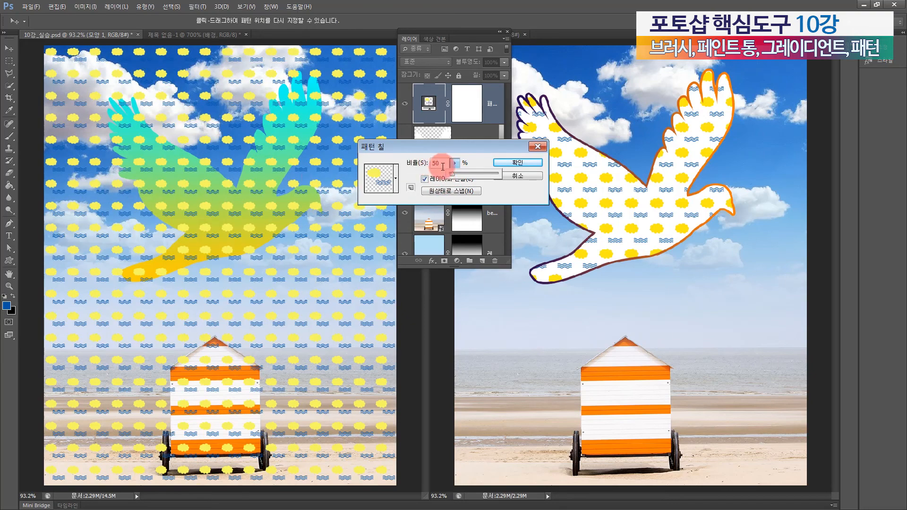
{"action": "left_click_drag", "start_coordinate": [454, 177], "coordinate": [452, 177]}
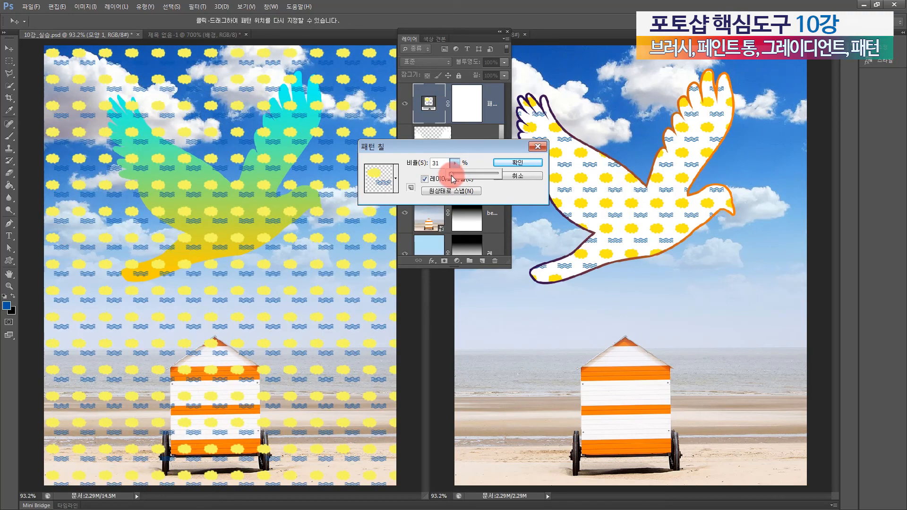
{"action": "left_click_drag", "start_coordinate": [451, 174], "coordinate": [455, 175]}
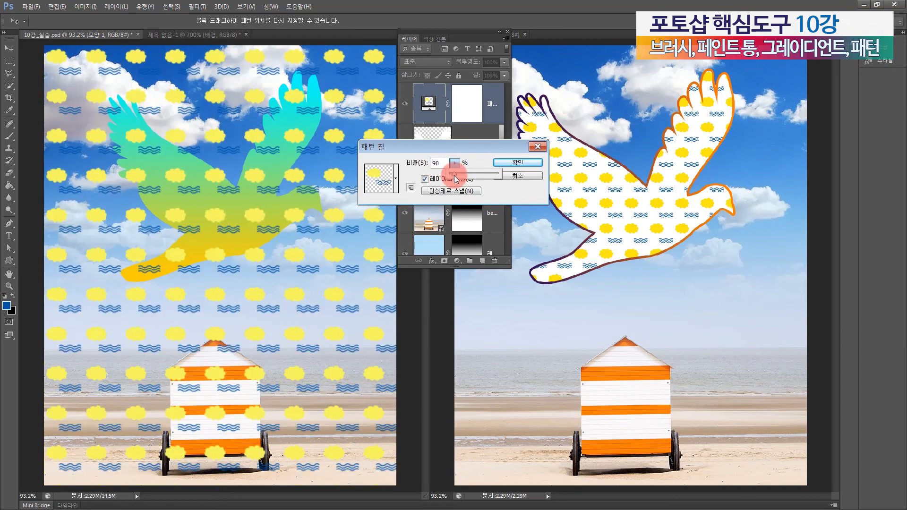
{"action": "left_click", "coordinate": [517, 163]}
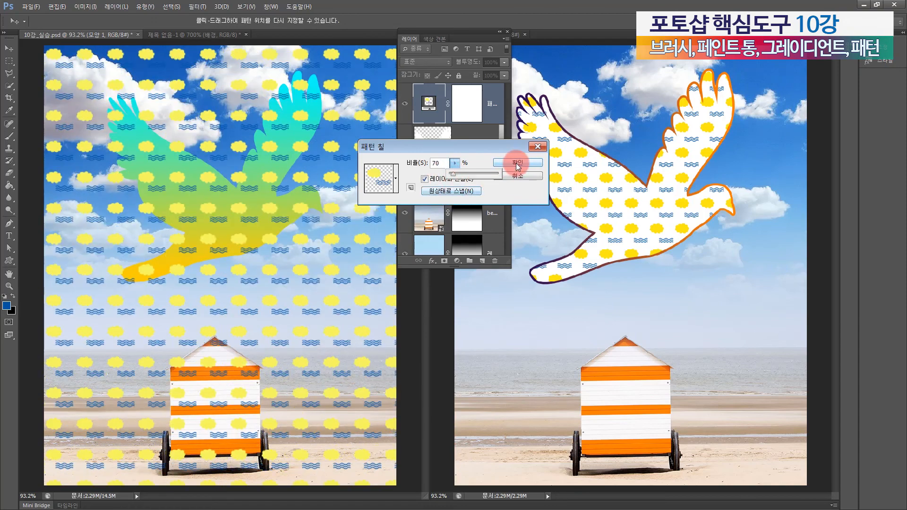
{"action": "left_click", "coordinate": [517, 163]}
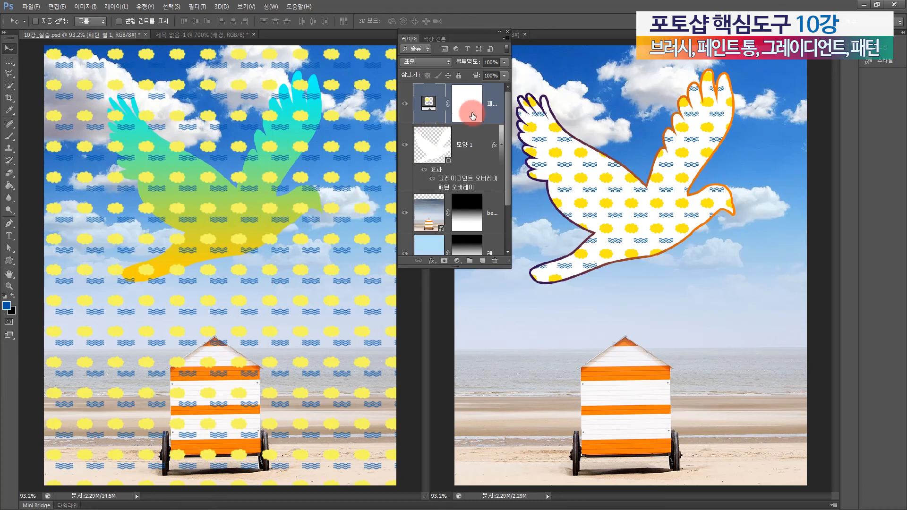
Clip the pattern fill layer to the dove shape layer and rasterize the dove layer's style.
{"action": "left_click_drag", "start_coordinate": [435, 117], "coordinate": [487, 122]}
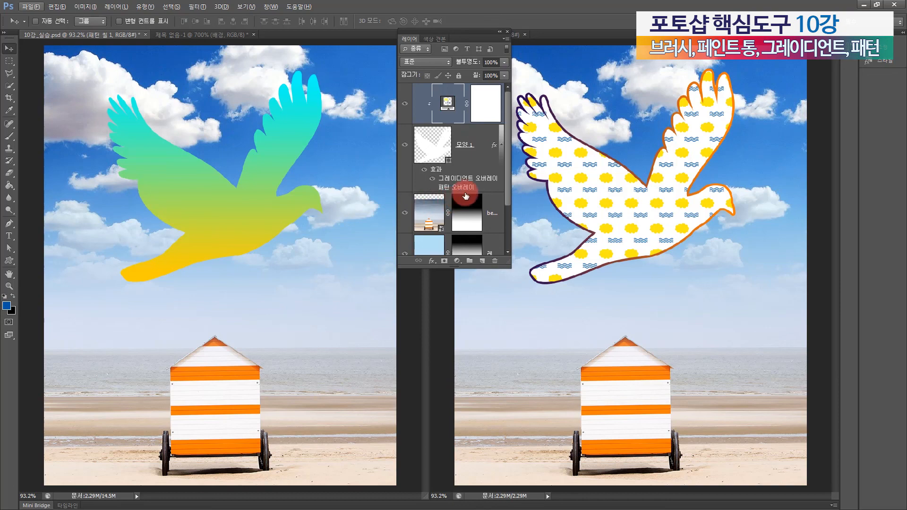
{"action": "left_click", "coordinate": [474, 154]}
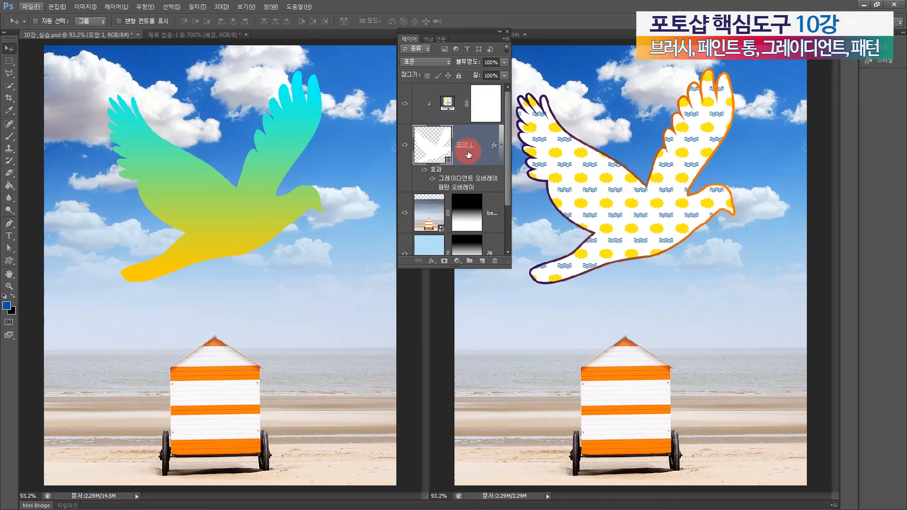
{"action": "right_click", "coordinate": [468, 154]}
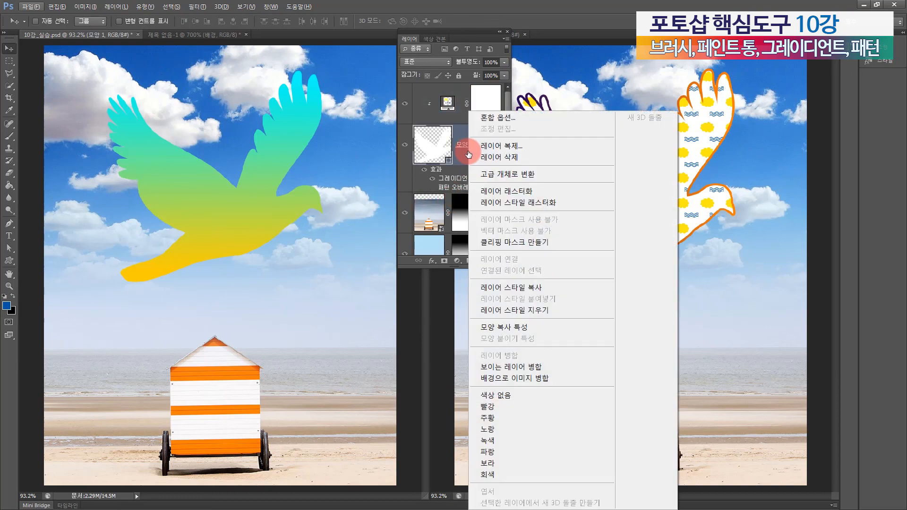
{"action": "left_click", "coordinate": [530, 203]}
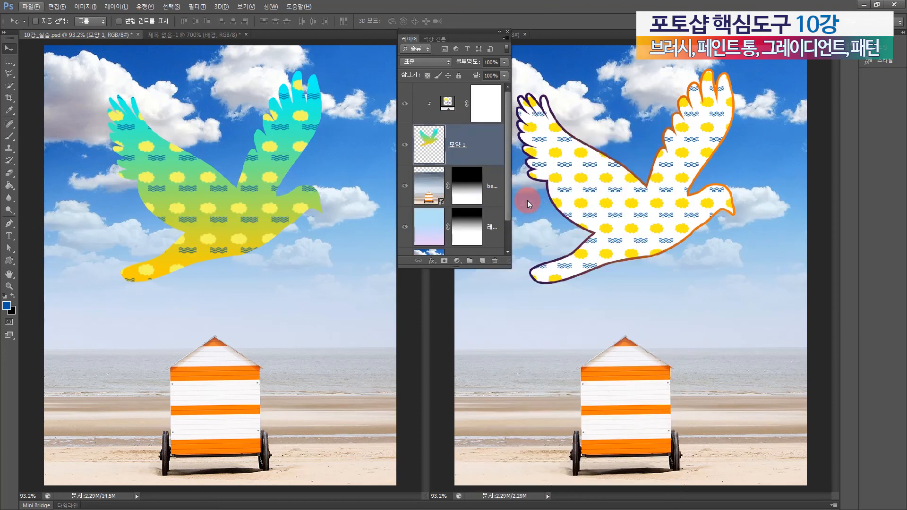
Set the clipped pattern fill's scale to 65%.
{"action": "double_click", "coordinate": [447, 104]}
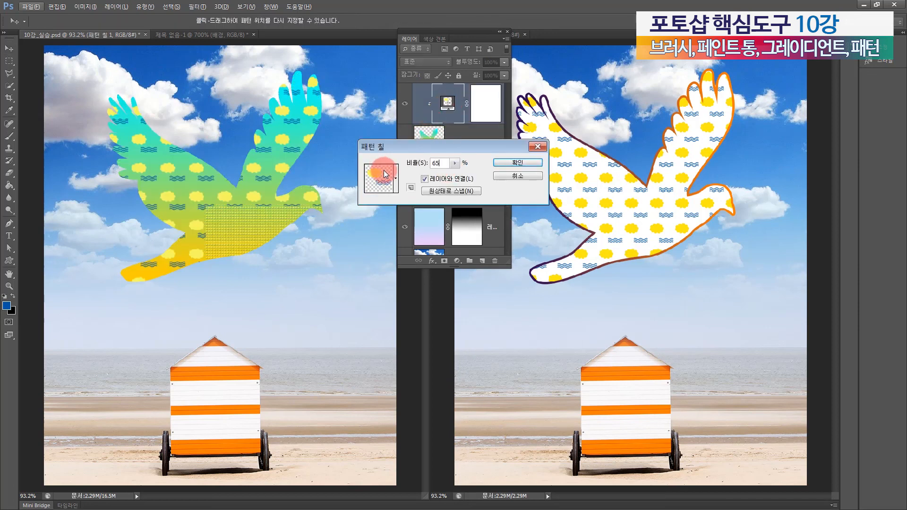
{"action": "key", "text": "Return"}
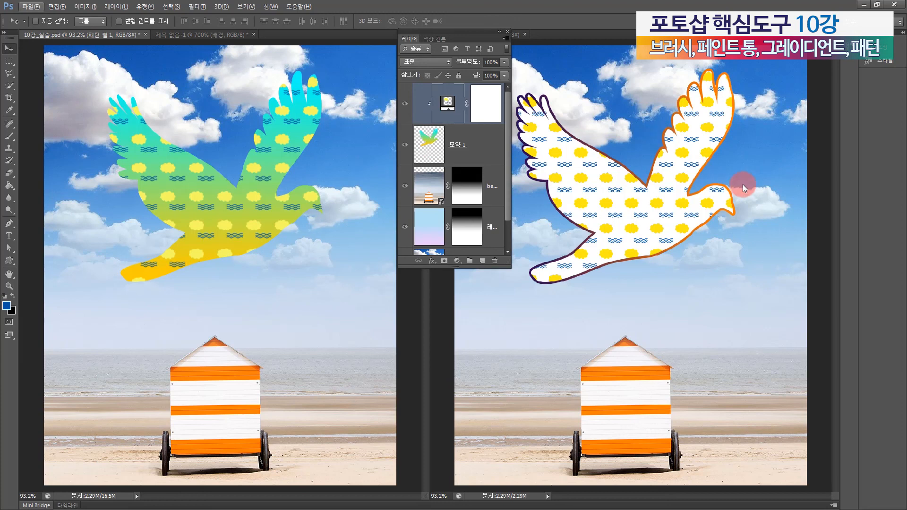
Add a 5 px outside Stroke effect to the dove layer with its fill type set to Gradient.
{"action": "left_click", "coordinate": [480, 150]}
{"action": "left_click", "coordinate": [432, 262]}
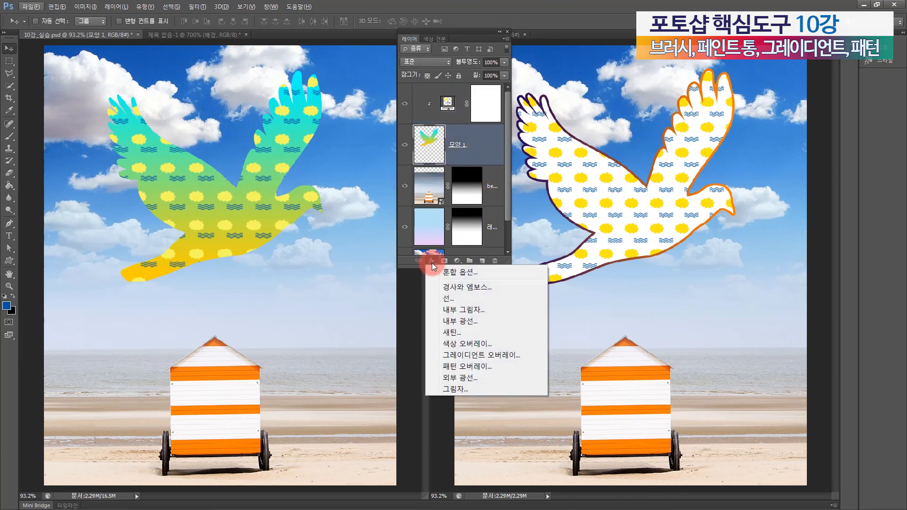
{"action": "left_click", "coordinate": [443, 299]}
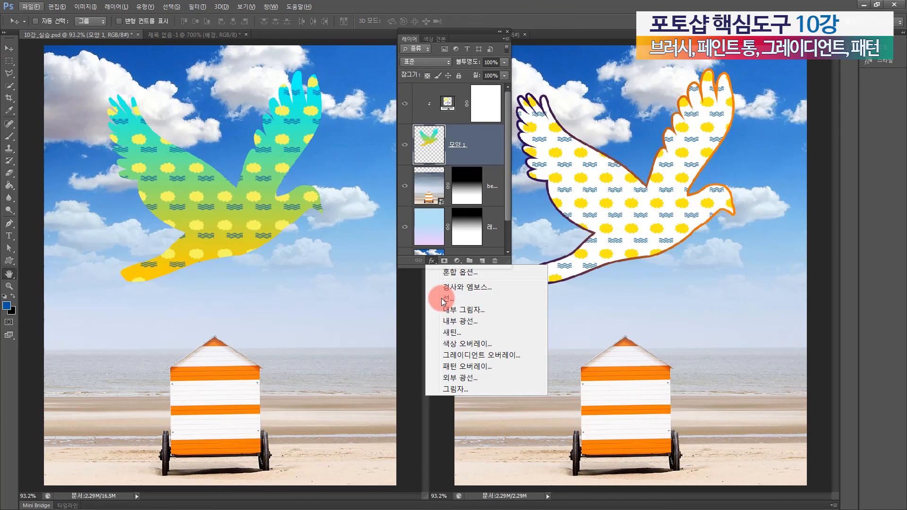
{"action": "type", "text": "5"}
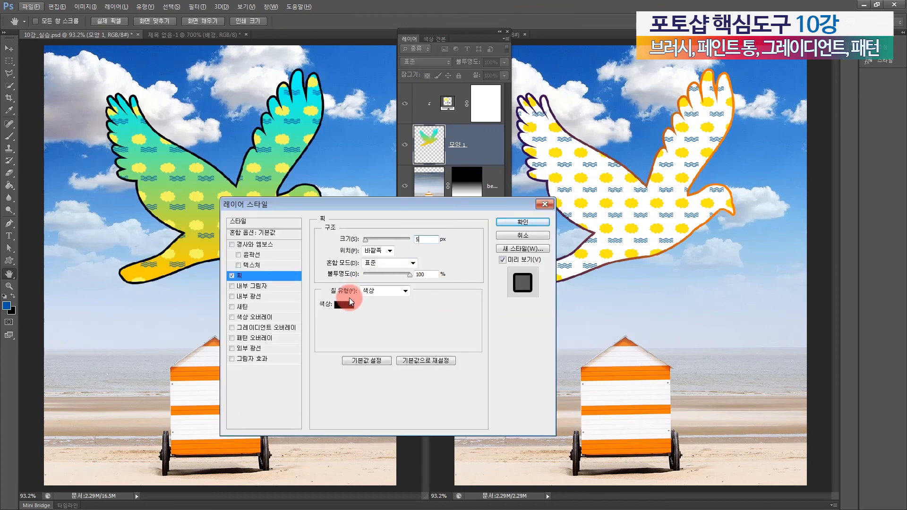
{"action": "left_click", "coordinate": [383, 291]}
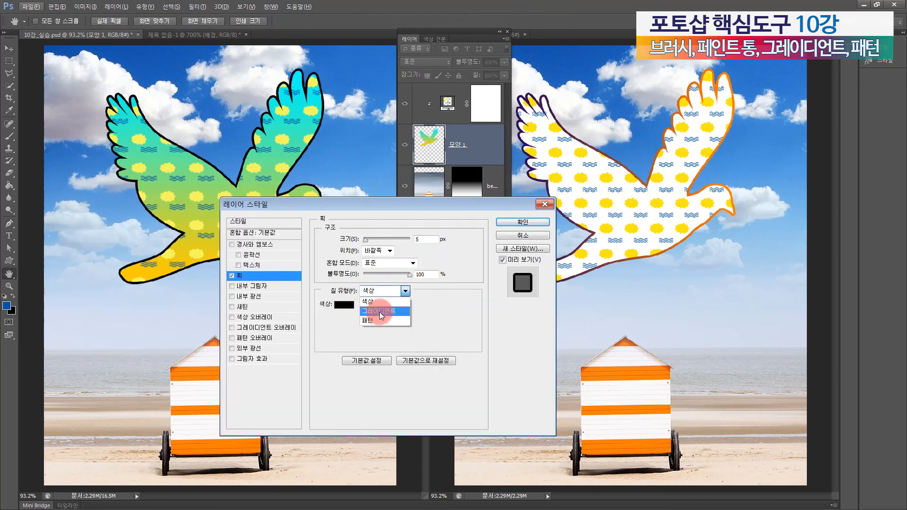
{"action": "left_click", "coordinate": [378, 312]}
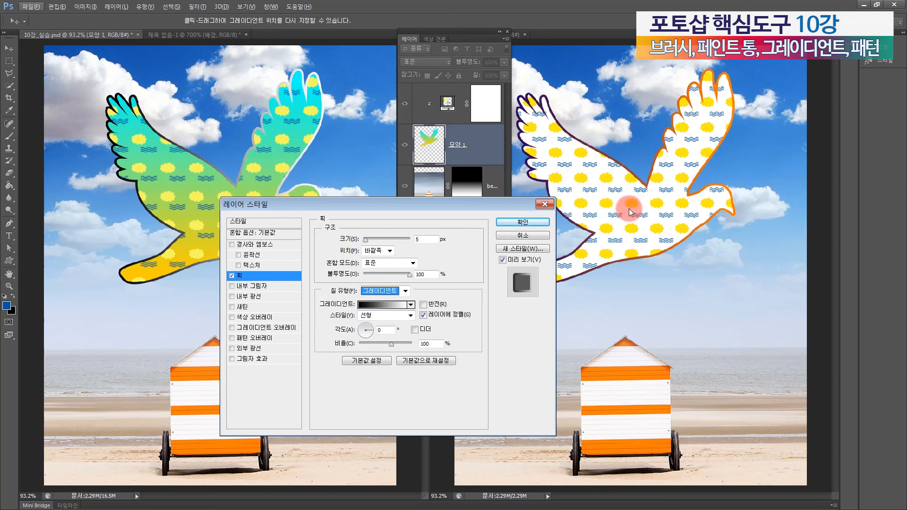
Apply the violet, green, orange preset to the dove's stroke gradient, removing the green colour stop so it runs from violet to orange.
{"action": "left_click", "coordinate": [392, 304]}
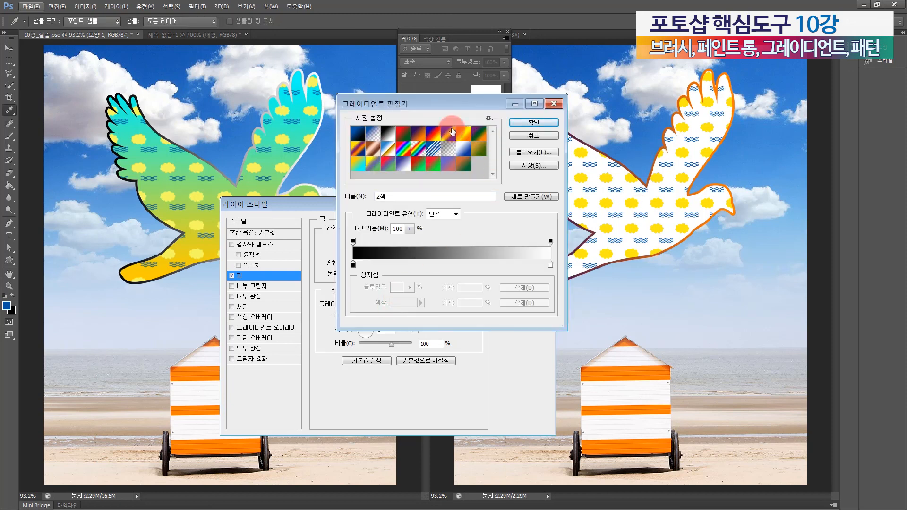
{"action": "left_click", "coordinate": [478, 137]}
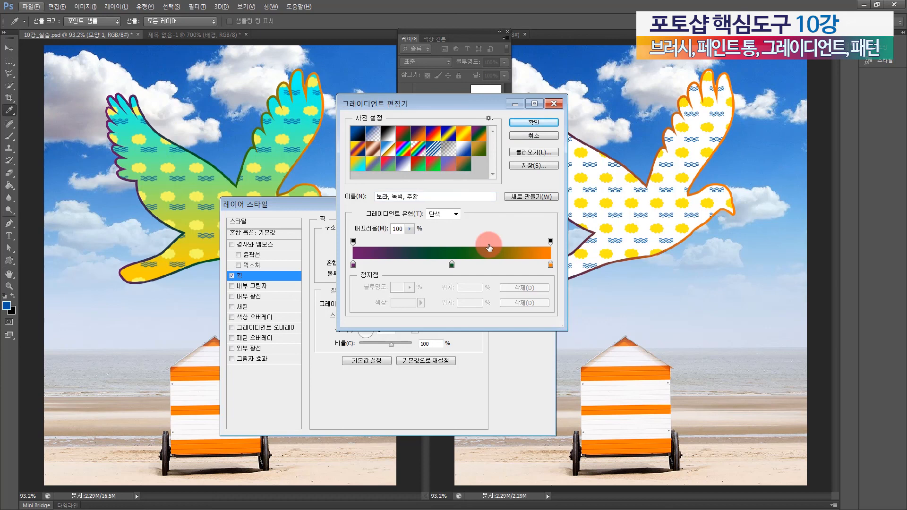
{"action": "left_click_drag", "start_coordinate": [451, 263], "coordinate": [413, 280]}
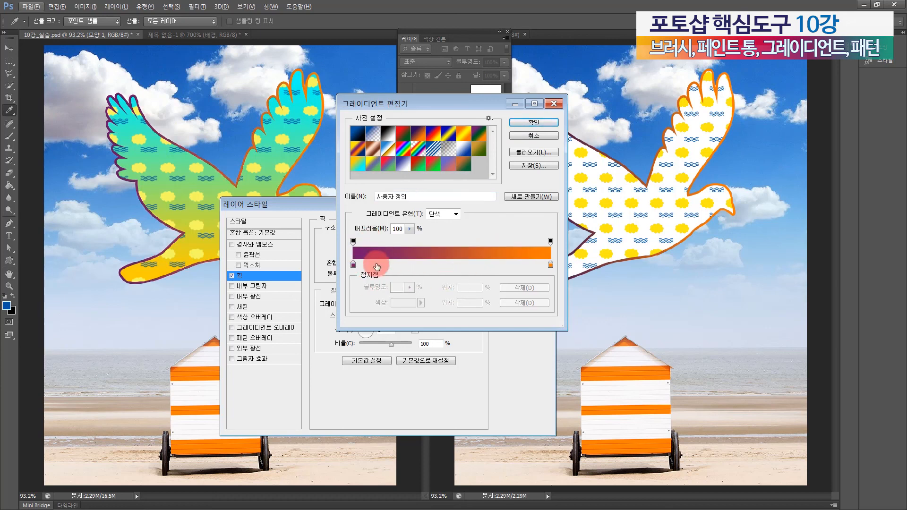
{"action": "left_click", "coordinate": [526, 121]}
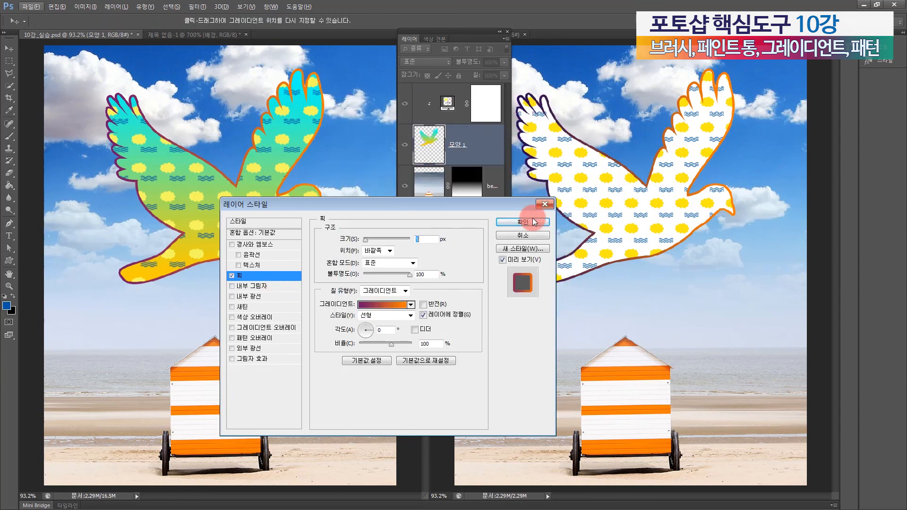
{"action": "left_click", "coordinate": [508, 222]}
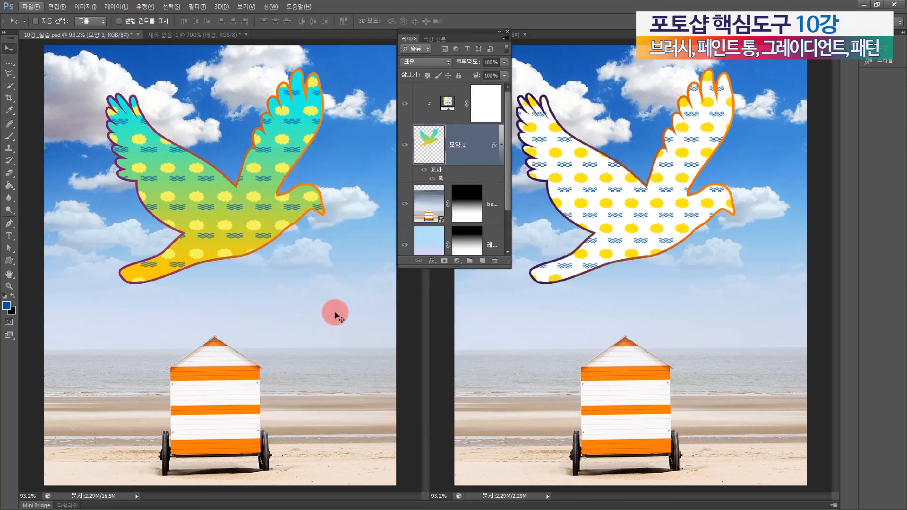